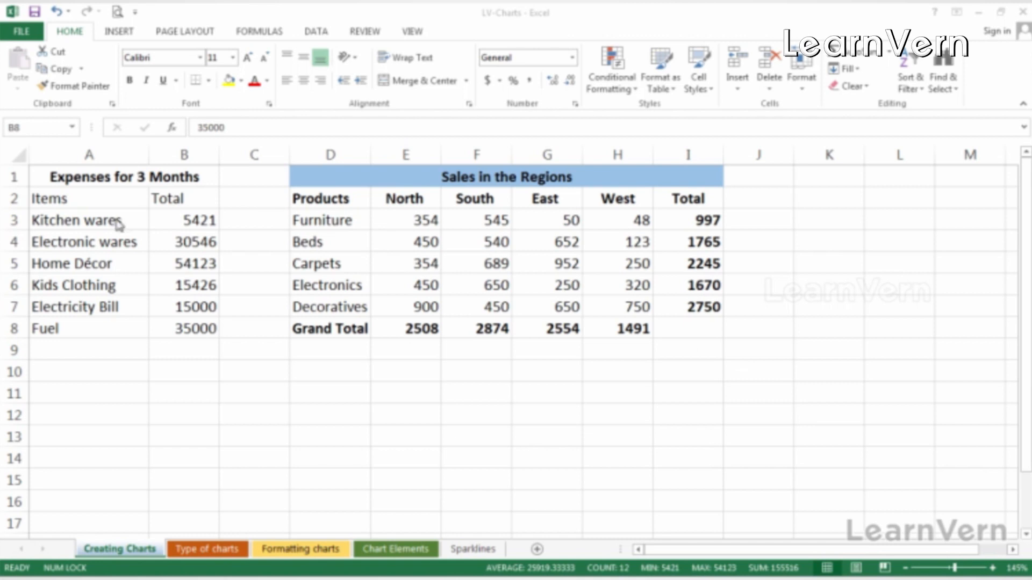
Insert a default column chart of the expense items and totals in A3:B8.
shift+click(66, 221)
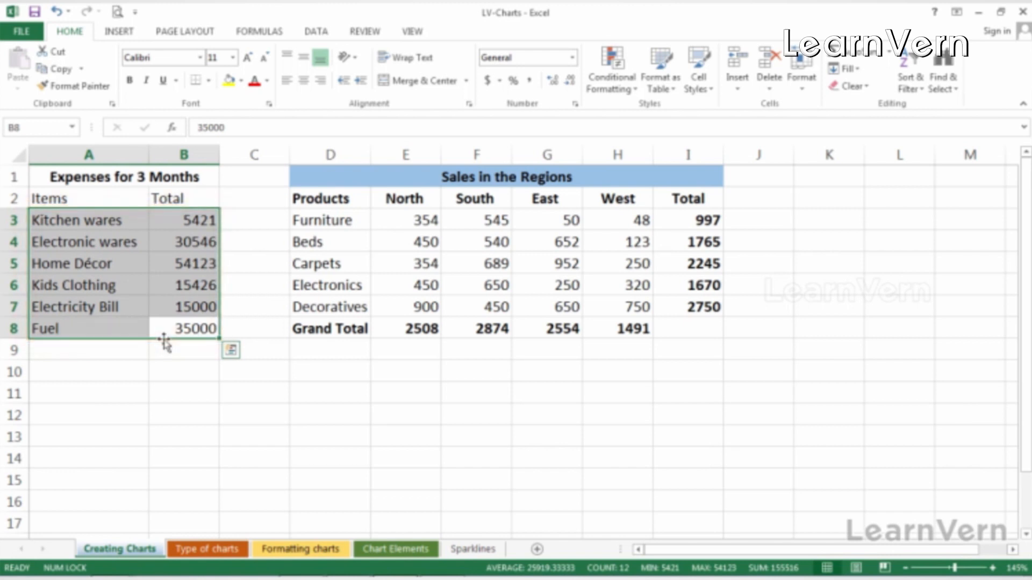
key(alt+F1)
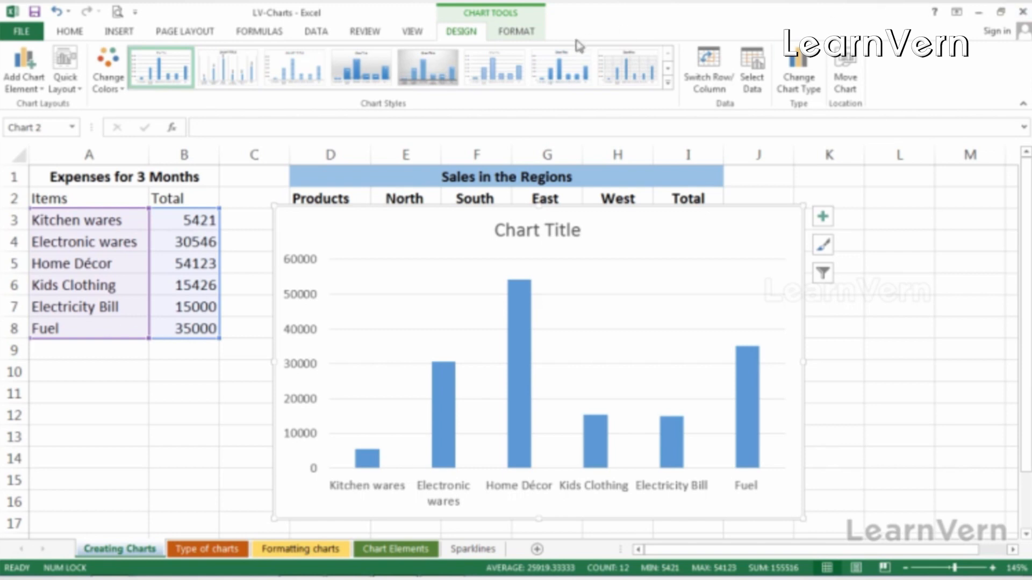
Browse the expenses chart's design and format options, and delete the chart.
click(505, 36)
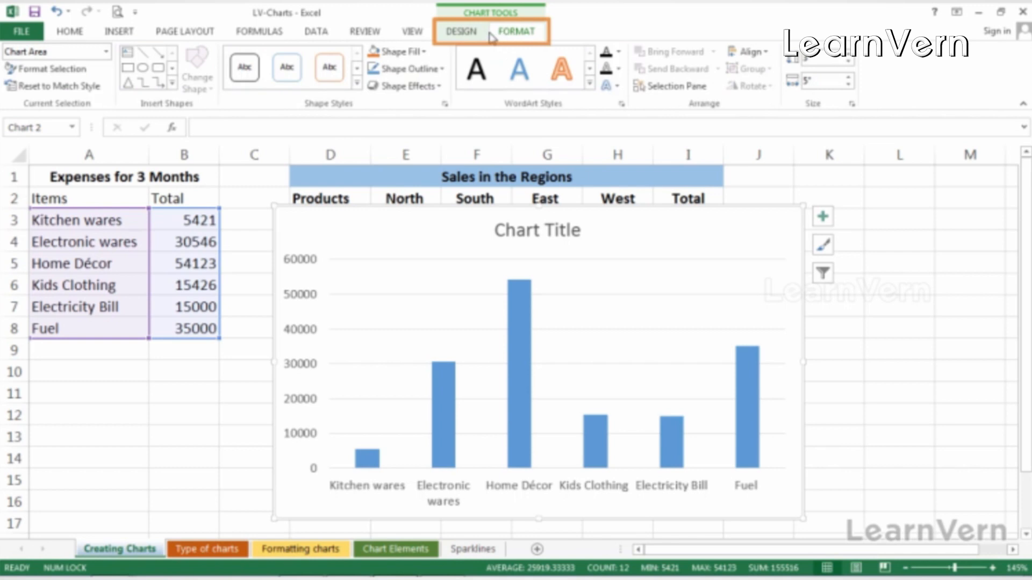
click(466, 35)
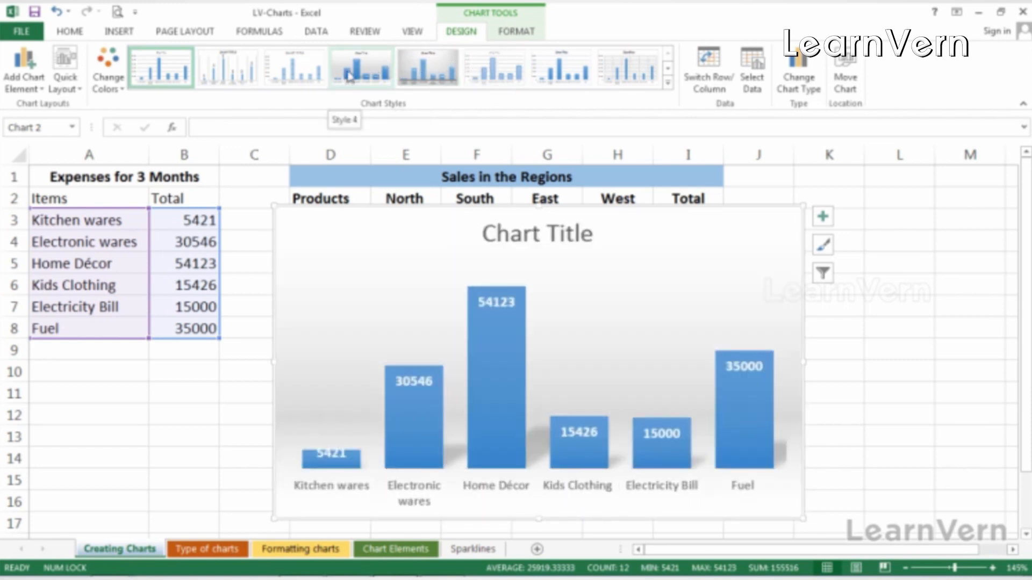
click(515, 32)
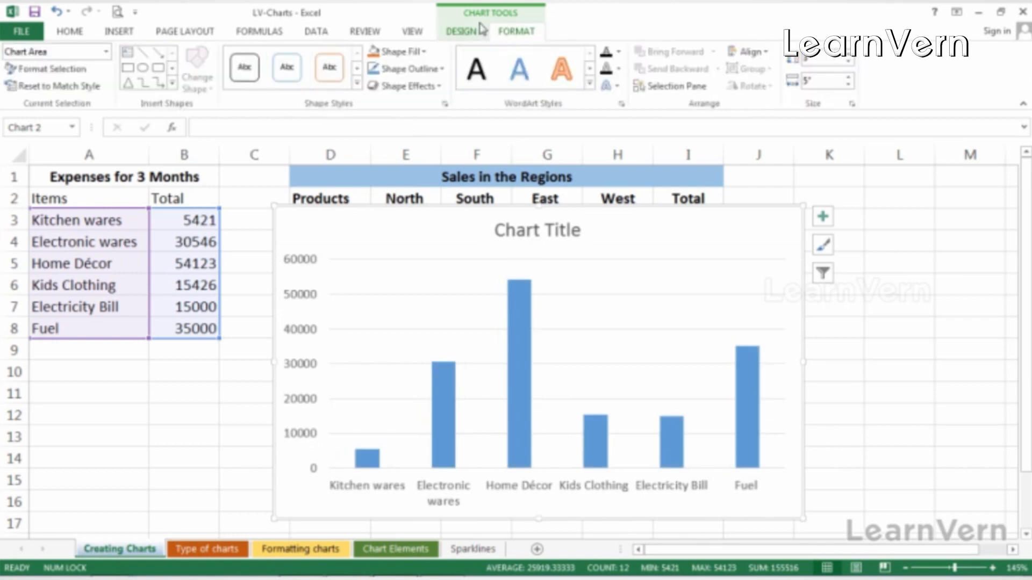
click(461, 33)
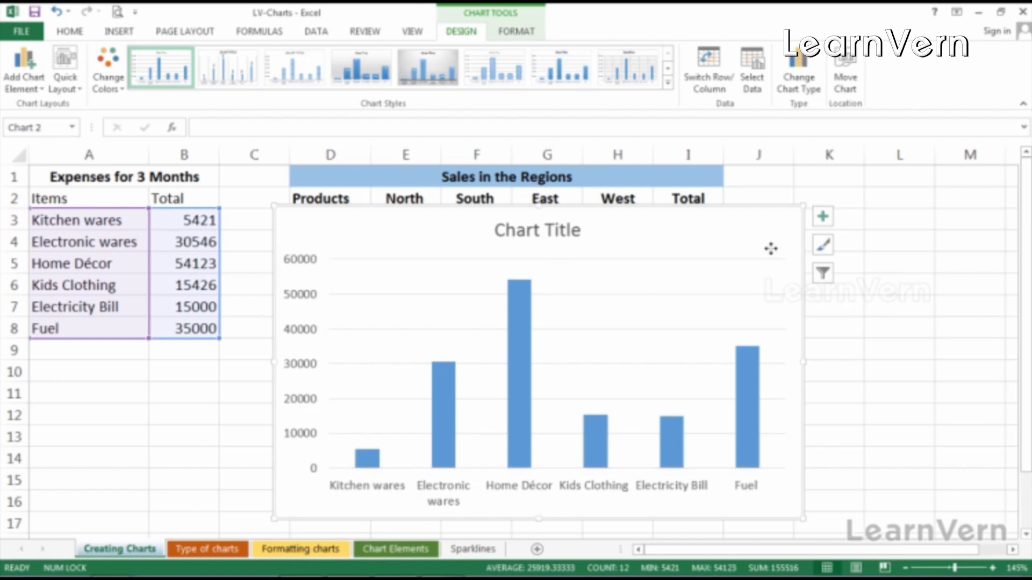
key(Delete)
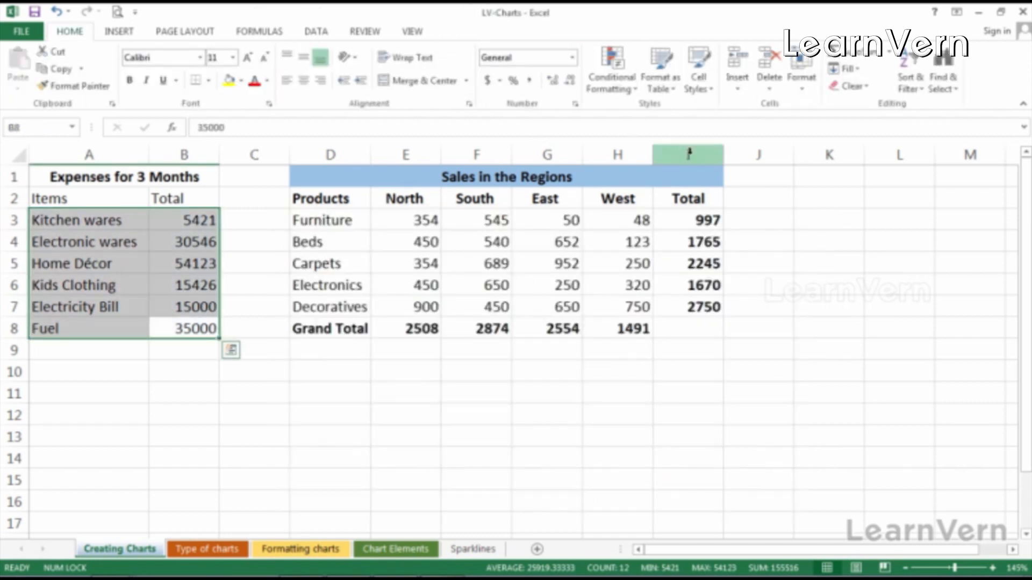
Insert a stacked column chart of the regional sales in D2:H7 from the recommended charts.
drag(346, 198, 647, 300)
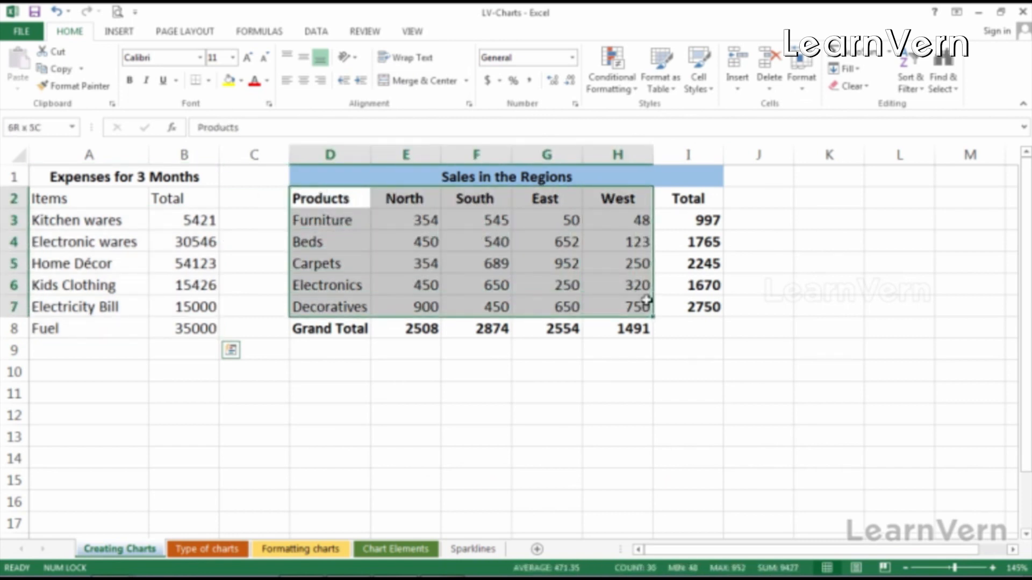
click(646, 300)
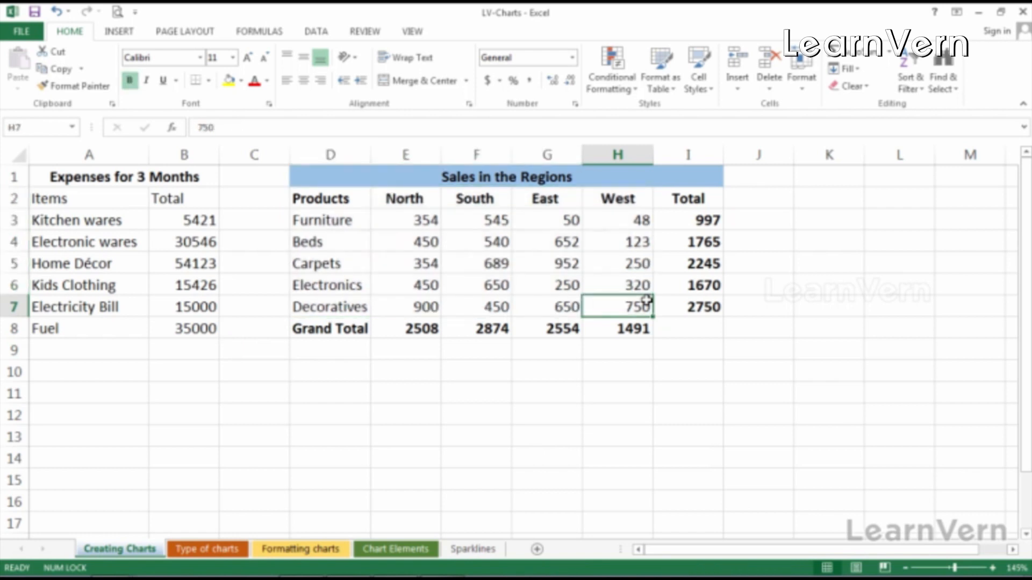
click(316, 200)
drag(316, 201, 608, 302)
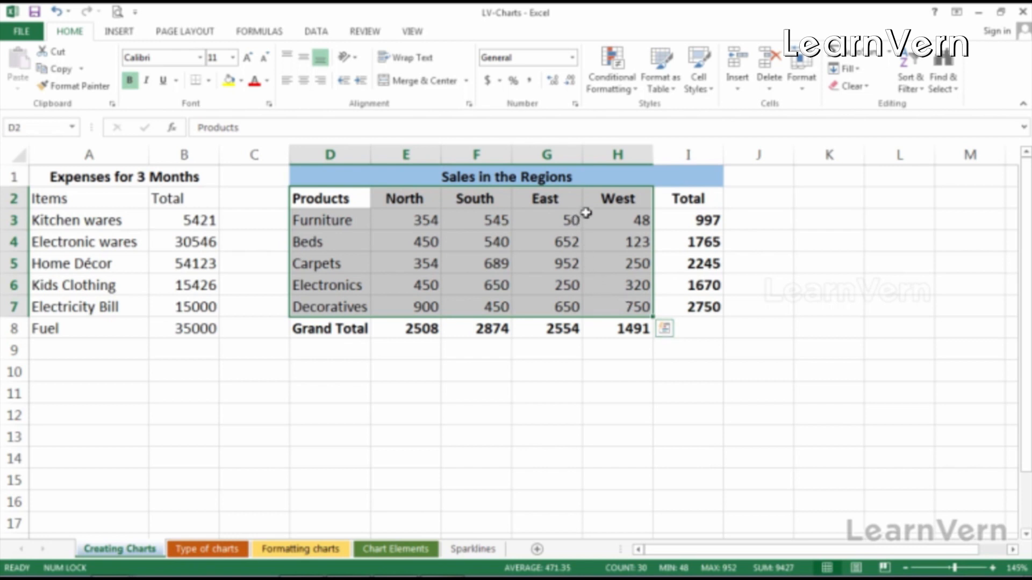
click(119, 33)
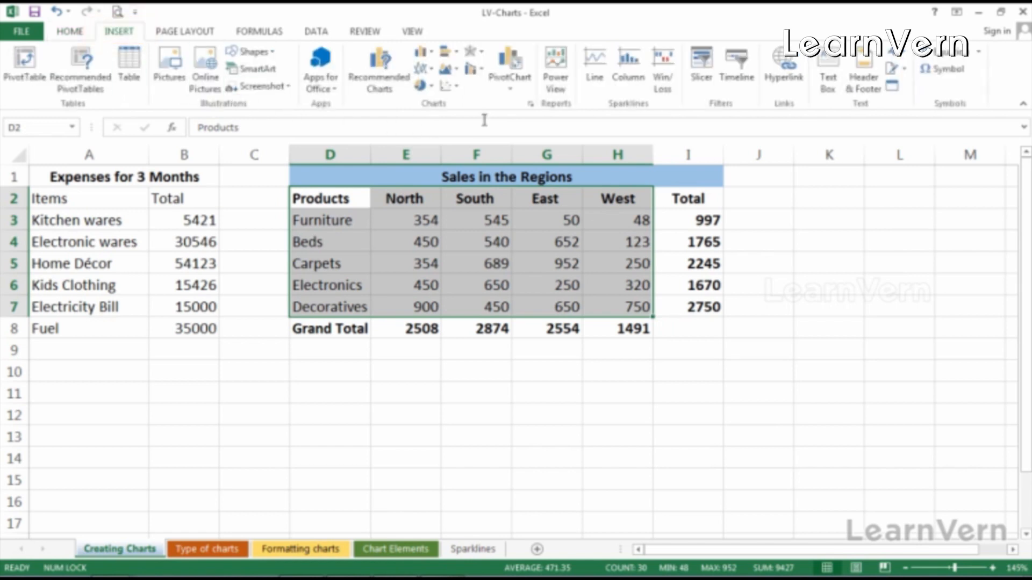
click(393, 84)
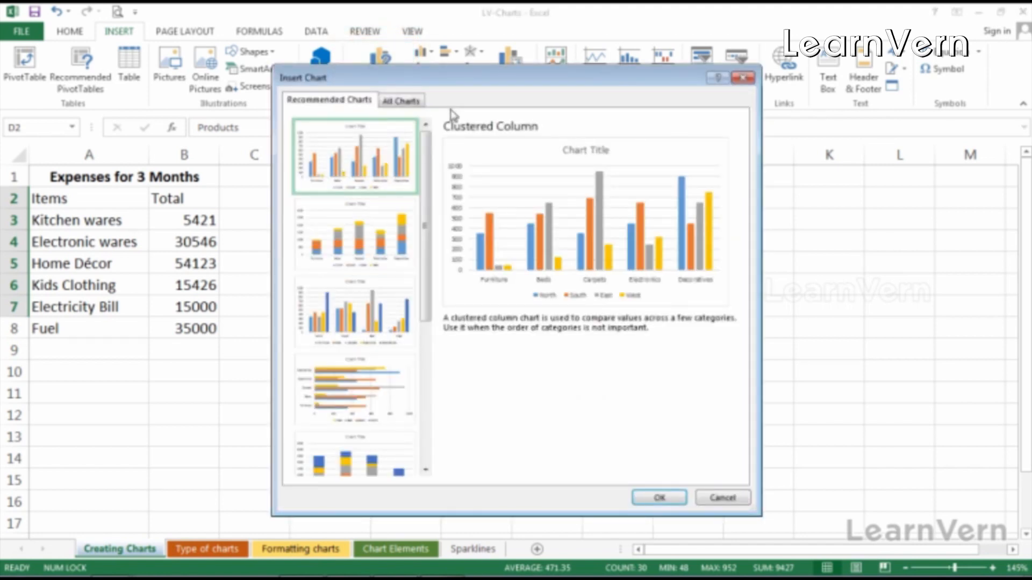
mouse_move(429, 166)
mouse_down()
mouse_move(428, 379)
mouse_move(420, 177)
mouse_up()
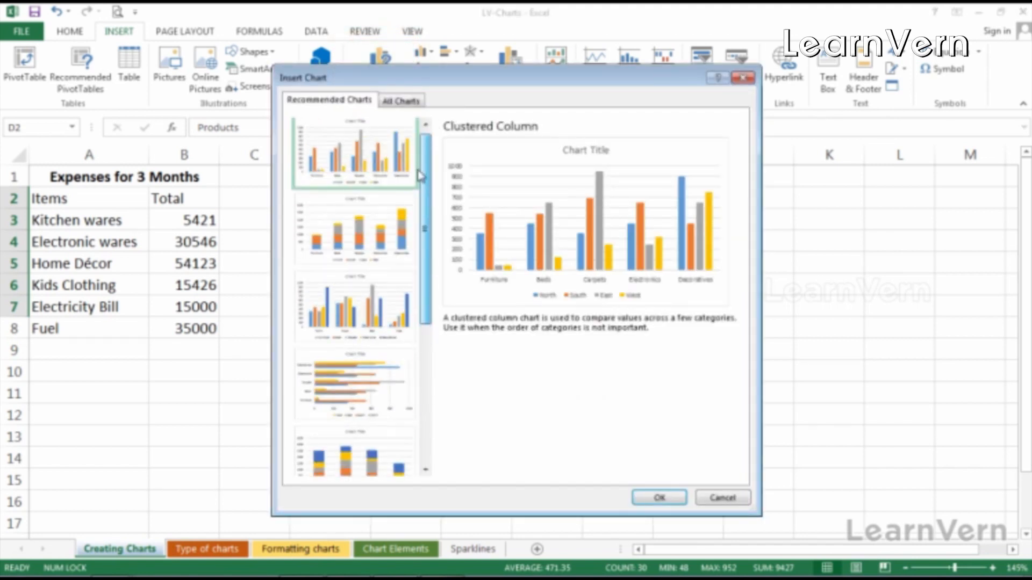
double_click(400, 222)
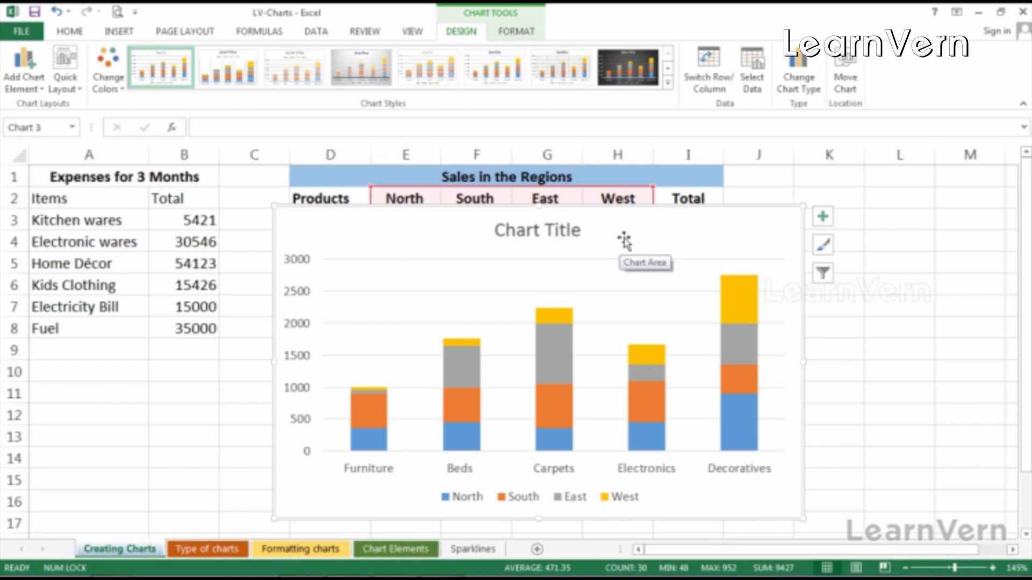
Bring up the recommended types for the regional sales chart and choose Stacked Column again.
click(132, 33)
click(380, 67)
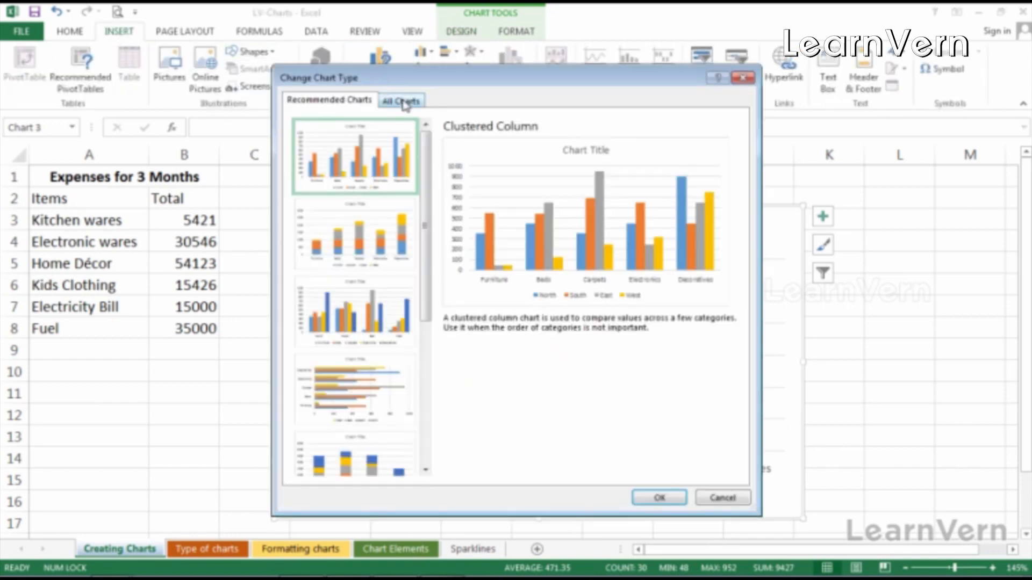
double_click(397, 231)
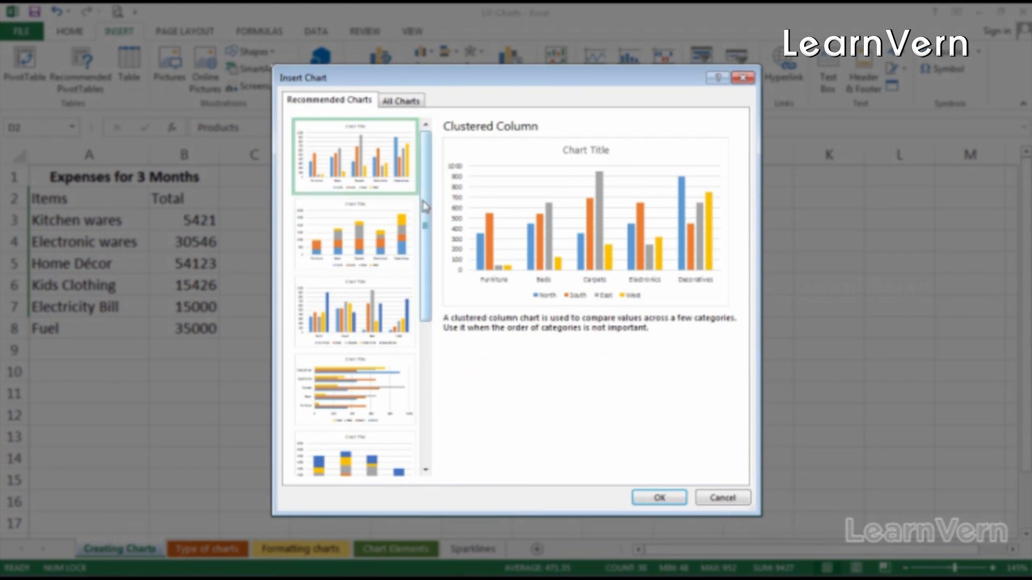
Compare the recommended charts for D2:H7 and insert the clustered column chart that groups products by region.
click(370, 218)
click(385, 296)
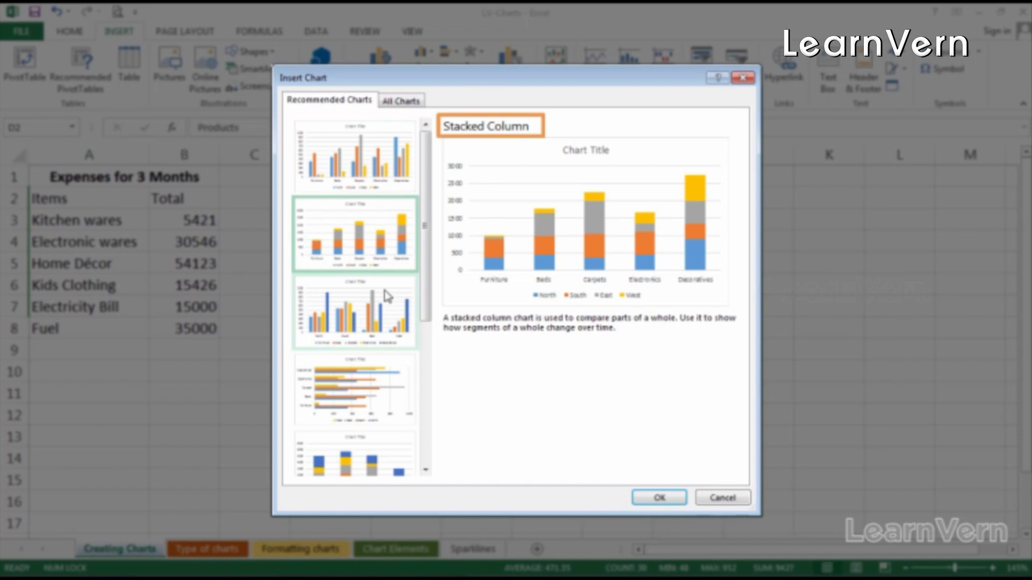
drag(424, 224, 411, 257)
click(386, 316)
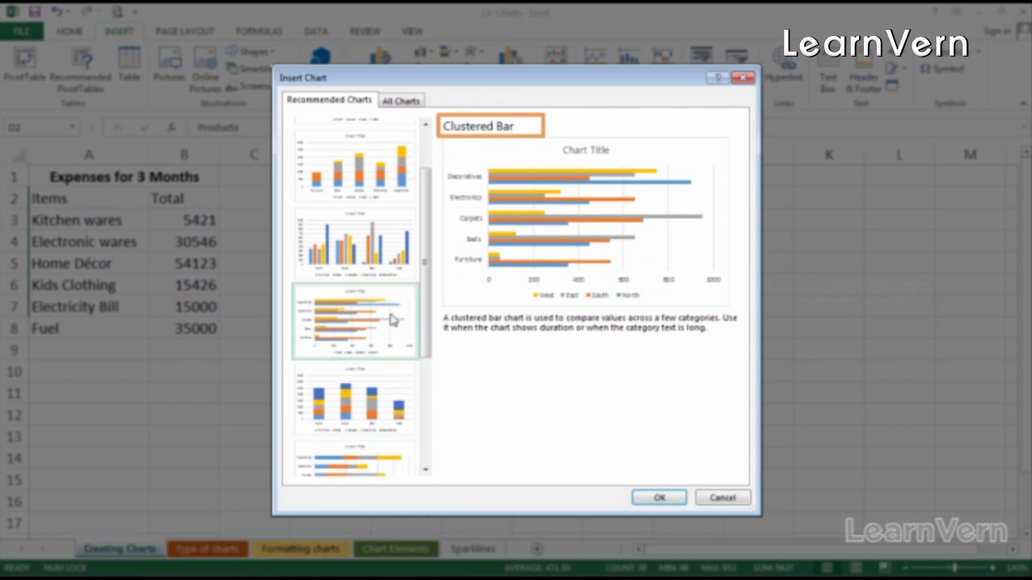
drag(428, 235, 448, 221)
click(359, 226)
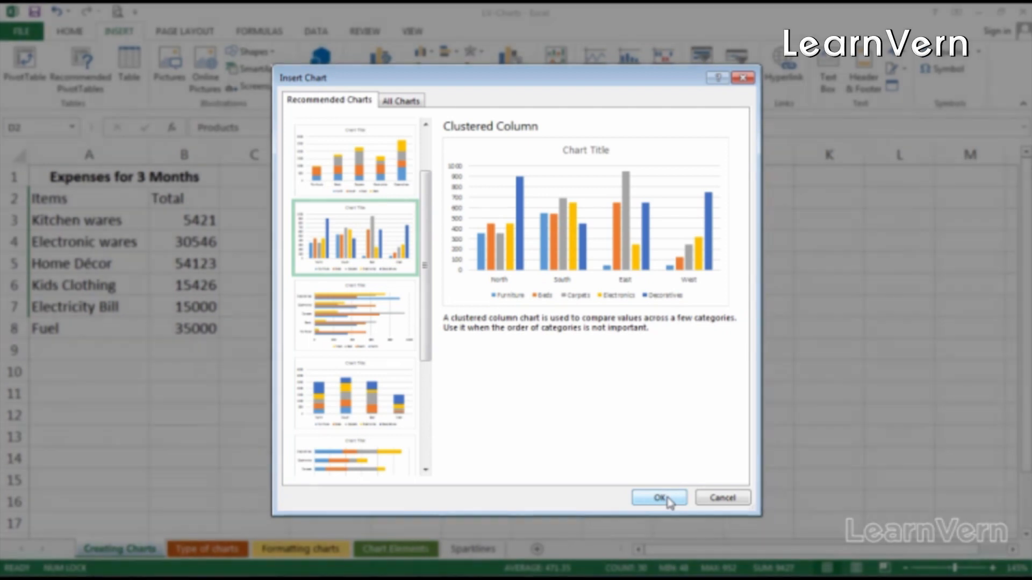
click(664, 499)
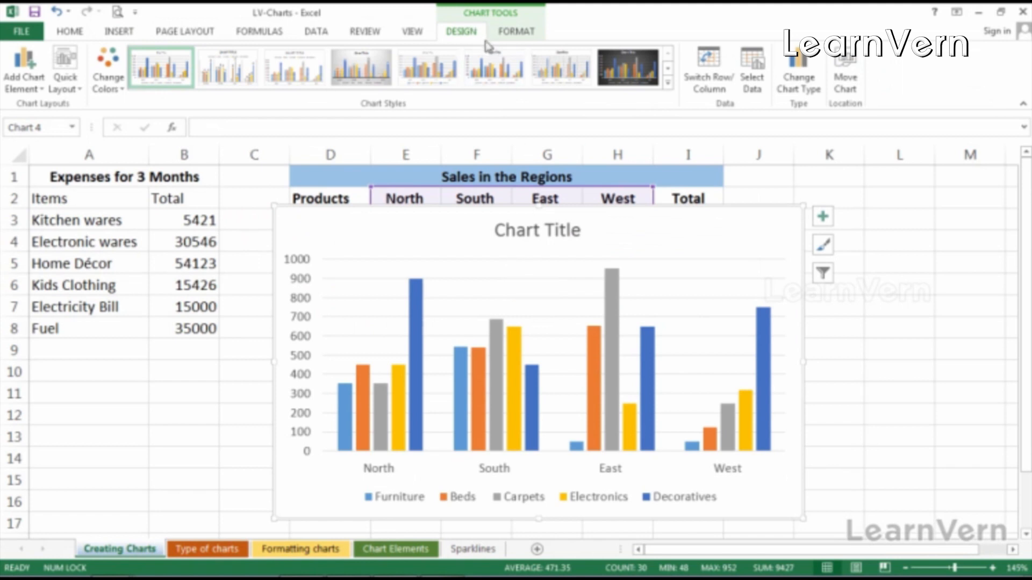
click(515, 32)
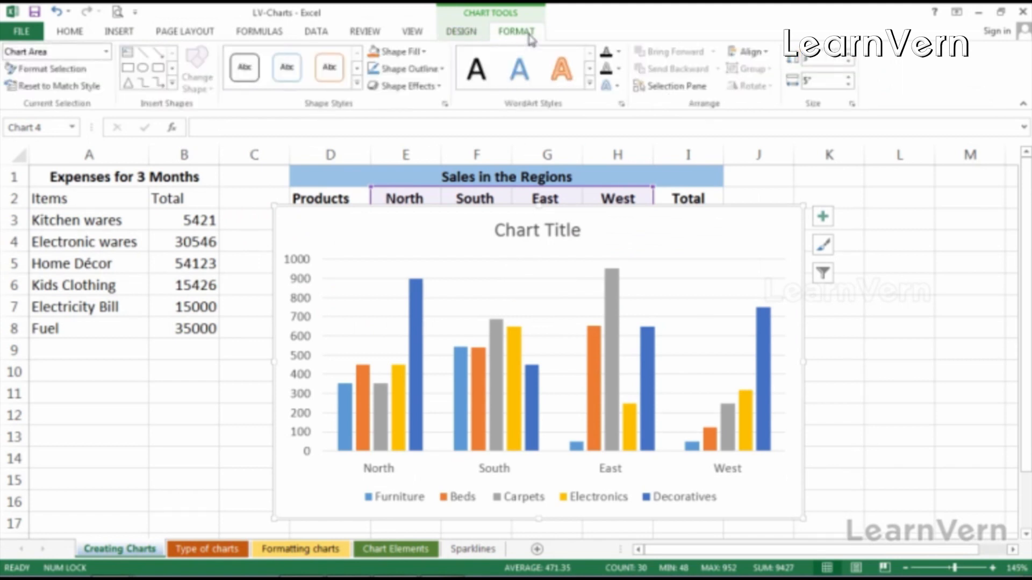
click(461, 32)
click(515, 33)
click(462, 34)
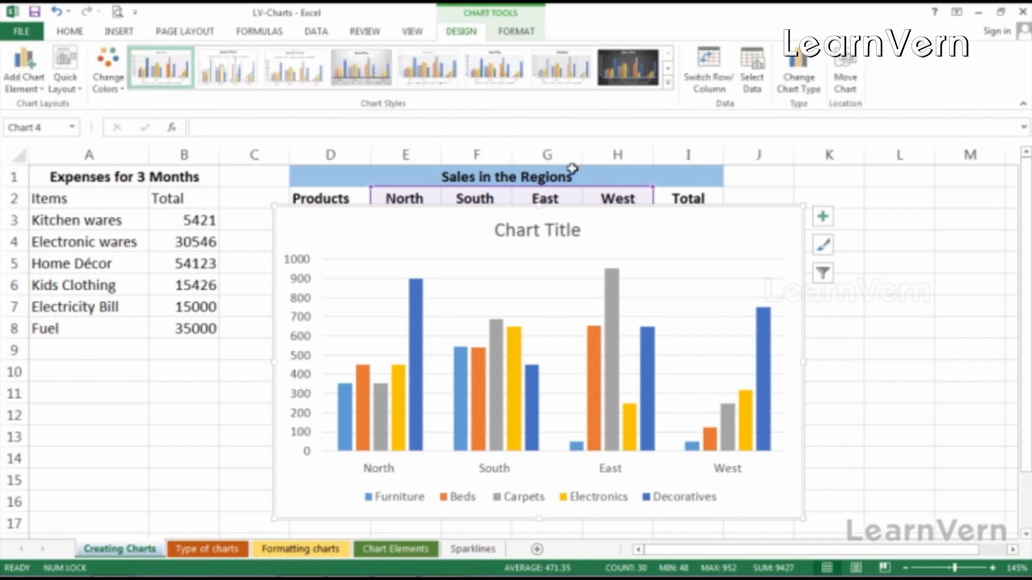
Move the clustered column chart below the sales table to about row 12 and shift its title slightly down.
click(879, 225)
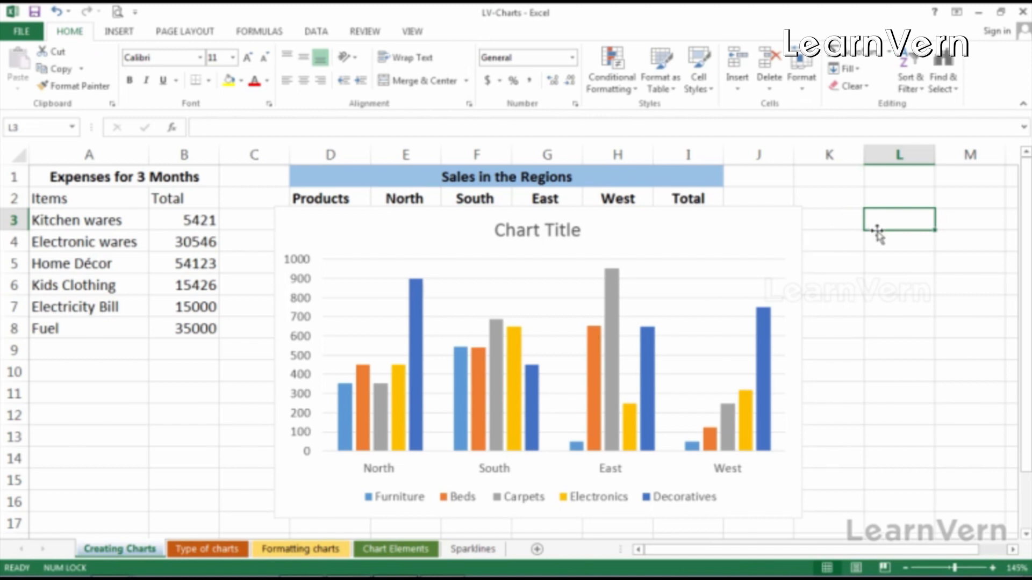
drag(711, 240, 924, 463)
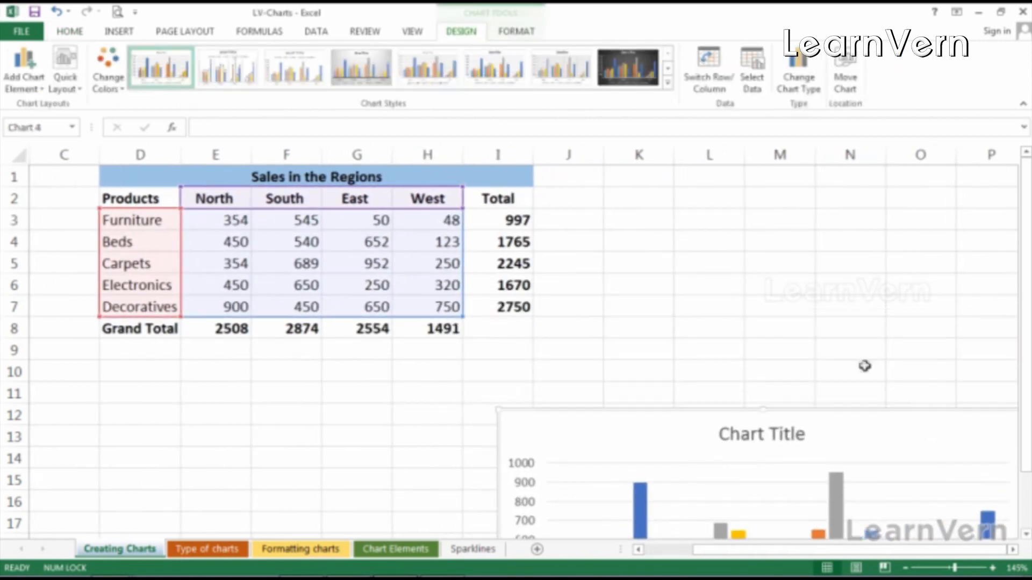
click(795, 427)
drag(801, 447, 801, 475)
click(456, 367)
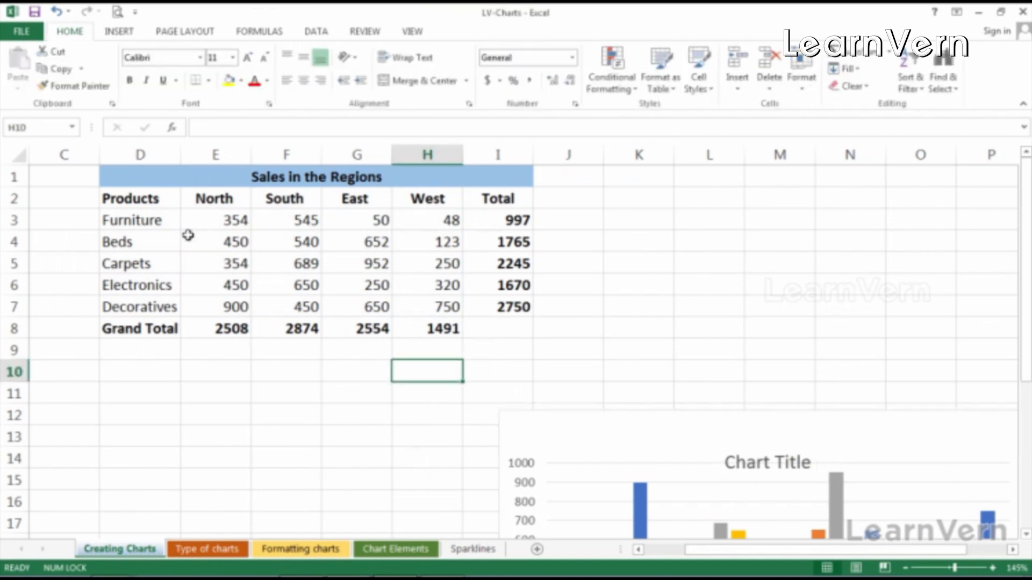
Insert a clustered column chart of the sales data in D2:H7 with Quick Analysis.
drag(145, 200, 408, 304)
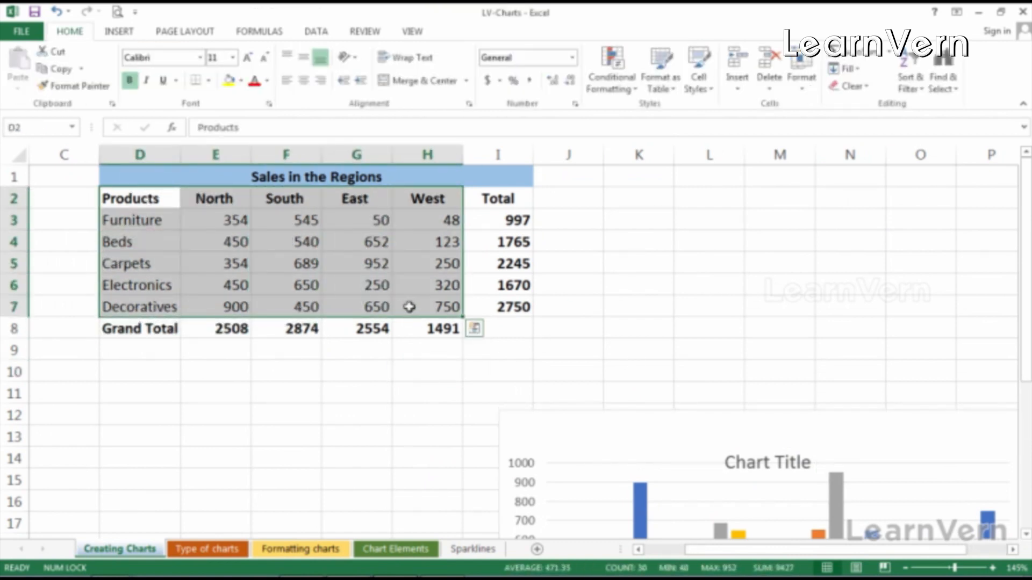
click(475, 331)
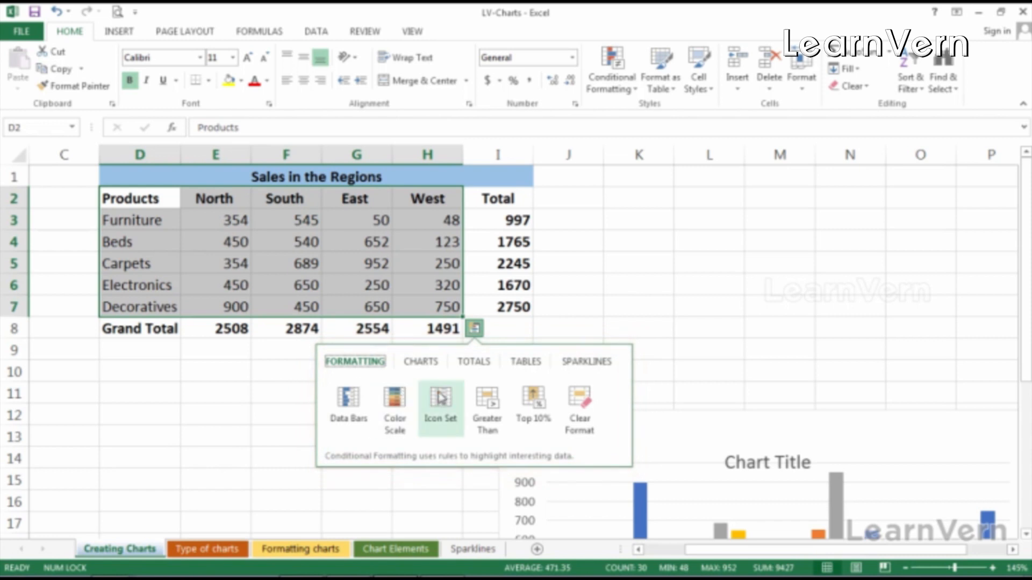
click(412, 365)
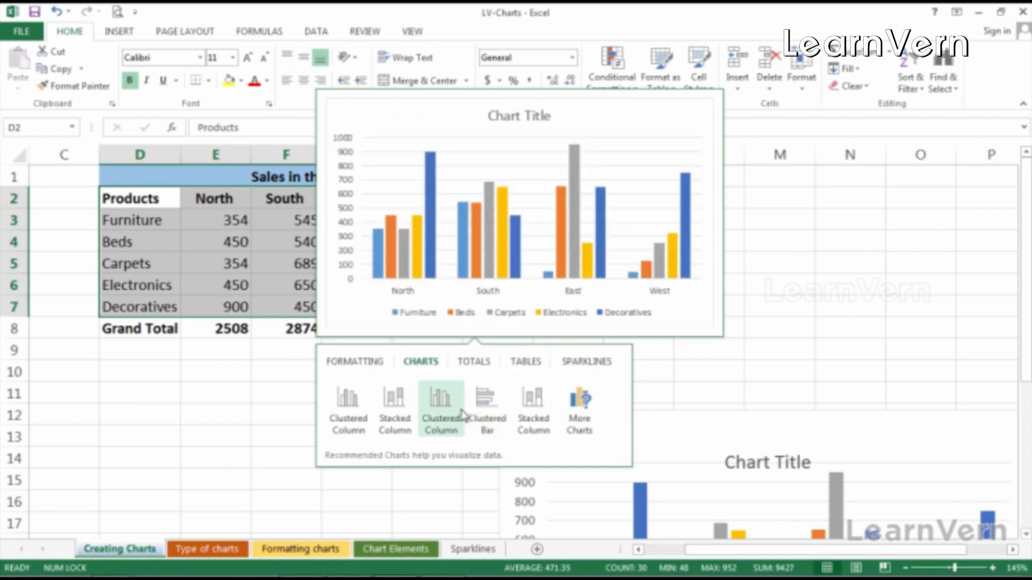
click(339, 409)
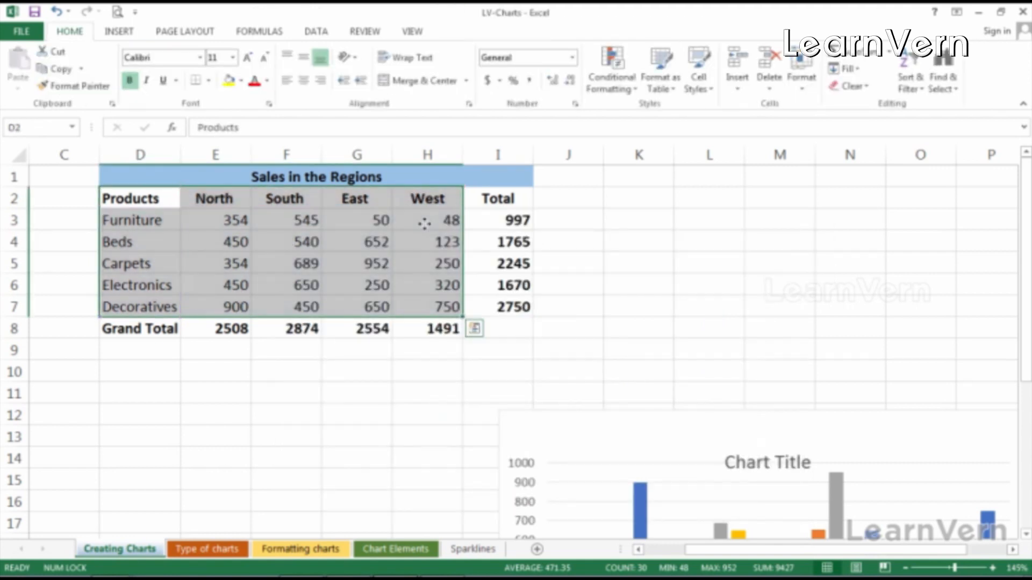
Move the earlier clustered column chart up over the sales table and delete it.
drag(645, 435, 371, 190)
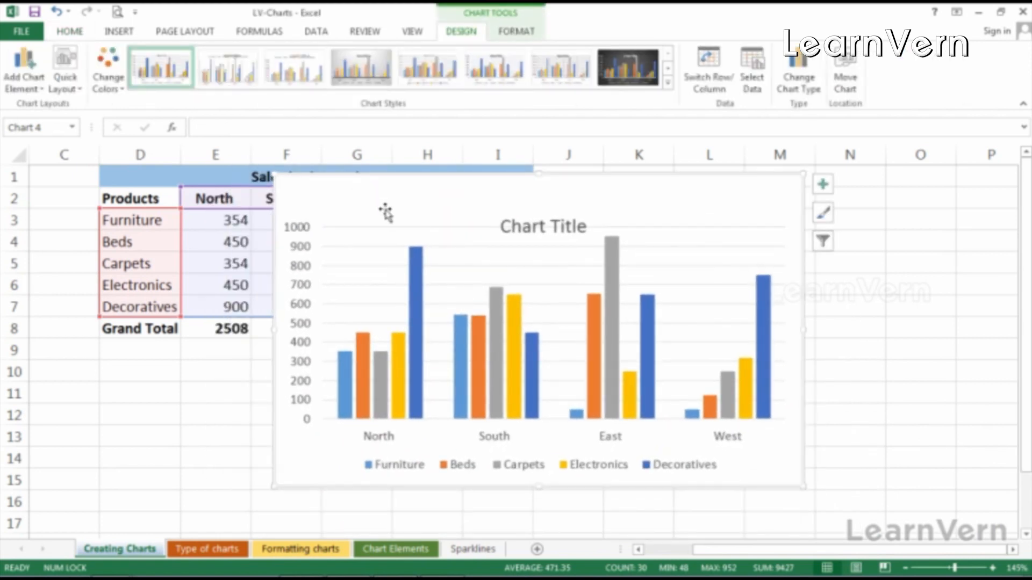
key(Delete)
click(627, 327)
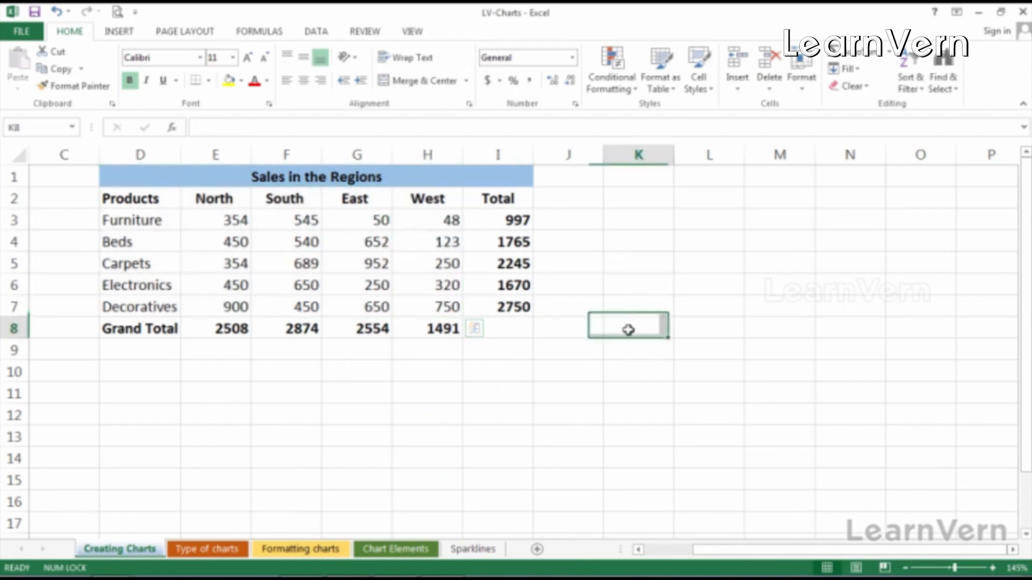
drag(130, 195, 271, 305)
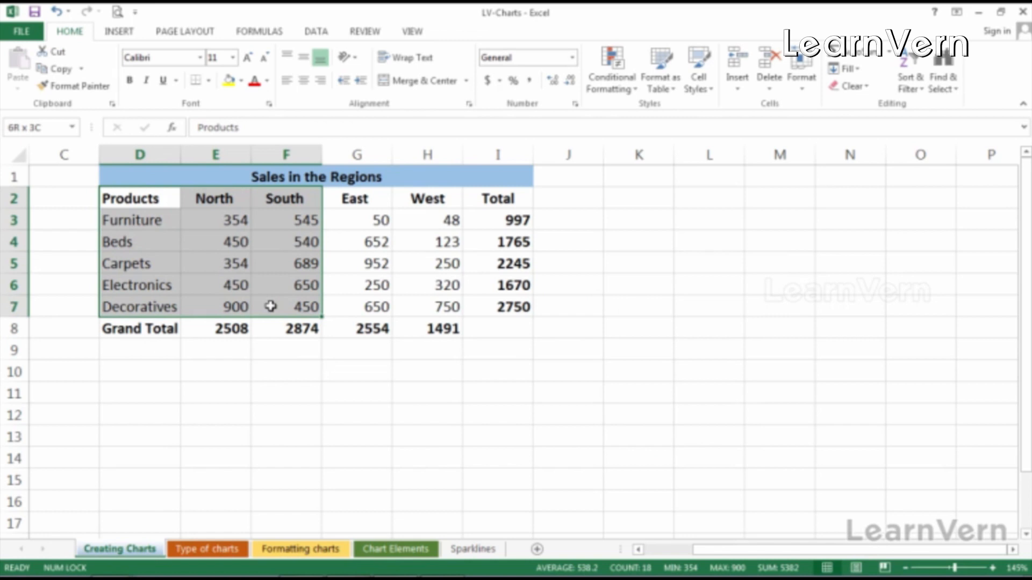
drag(270, 305, 404, 305)
click(348, 406)
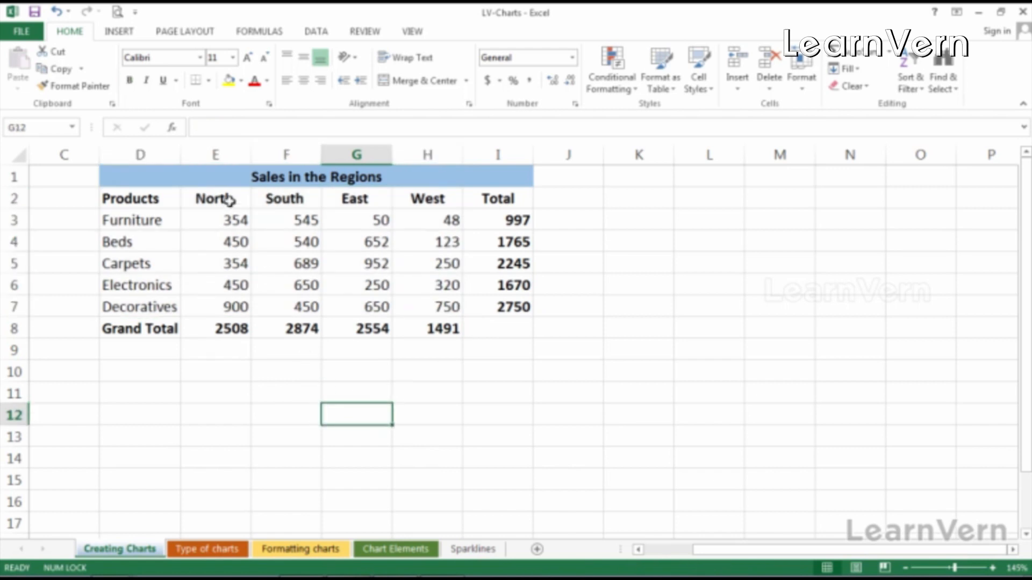
Create a clustered column chart on a new chart sheet from the non-adjacent ranges D2:E7 and G2:H7.
drag(152, 206, 229, 304)
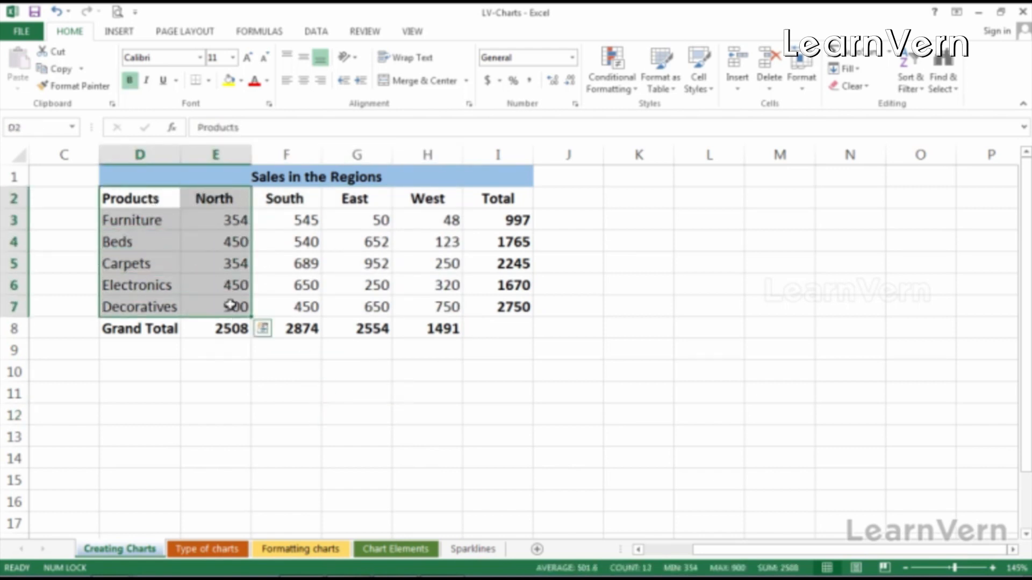
drag(366, 192, 433, 297)
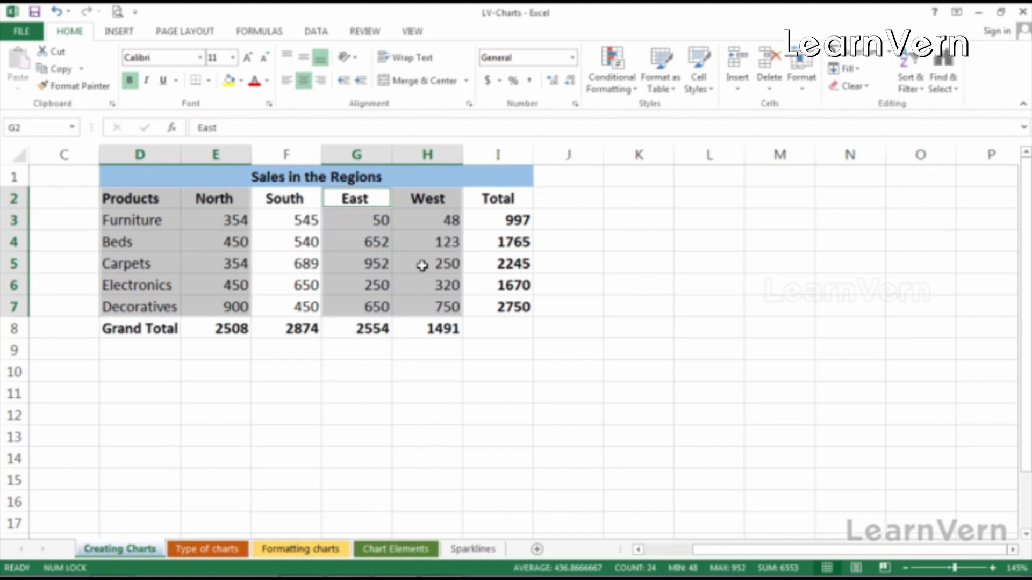
key(F11)
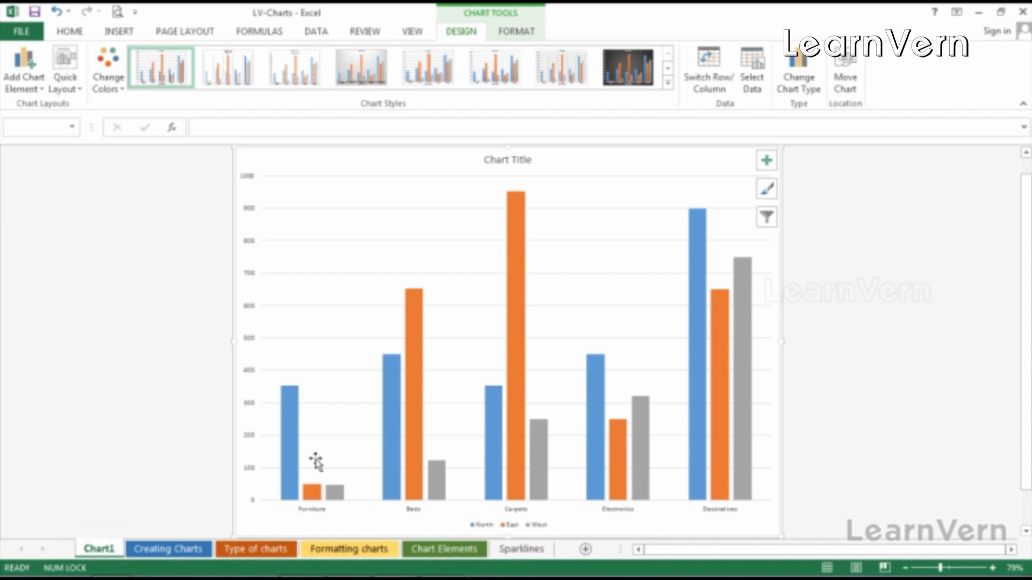
Examine the product columns on the chart sheet and the commands offered for its chart area, including Move Chart.
mouse_move(295, 450)
mouse_move(313, 492)
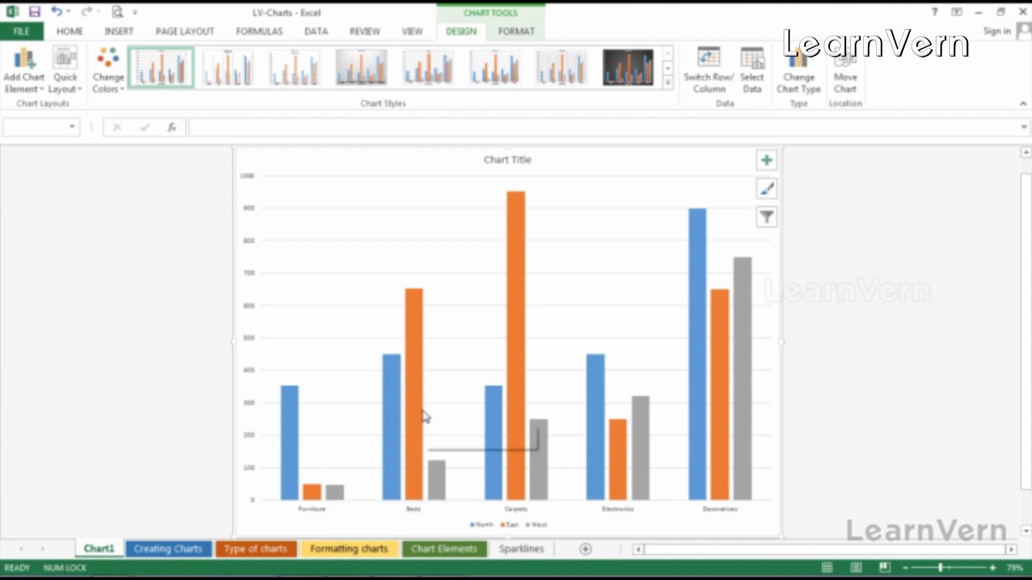
mouse_move(425, 416)
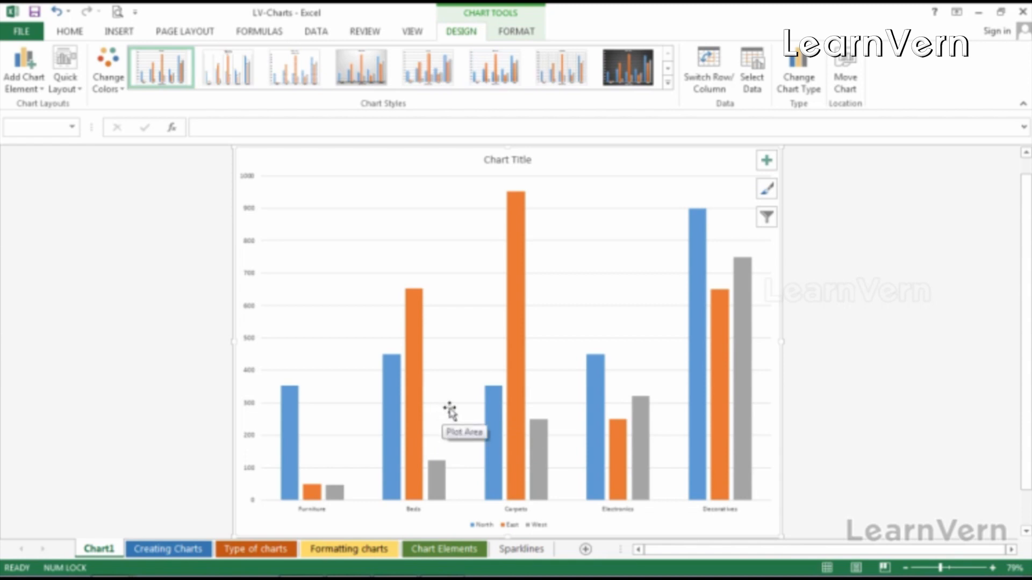
right_click(612, 171)
key(Escape)
right_click(612, 173)
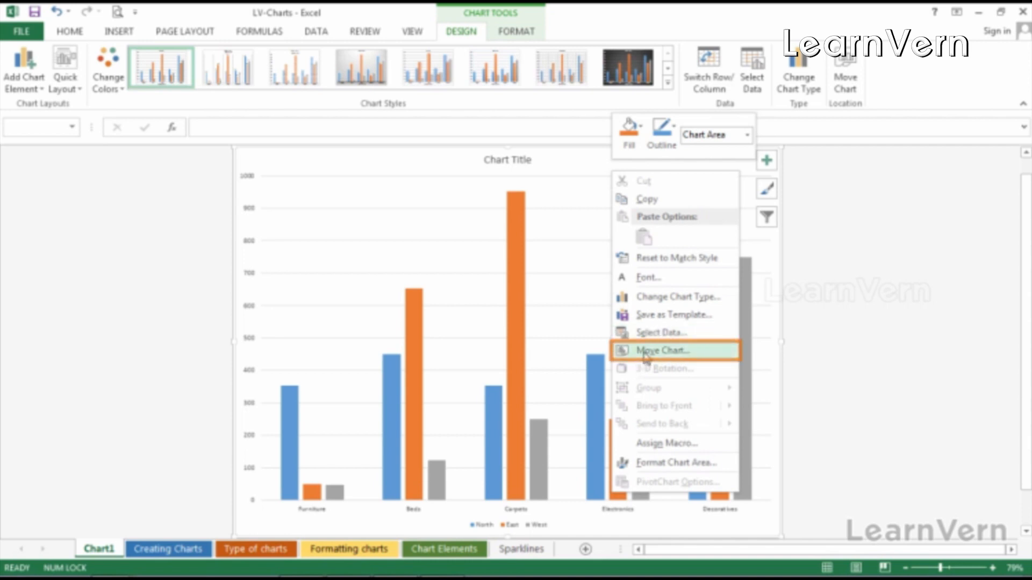
click(428, 176)
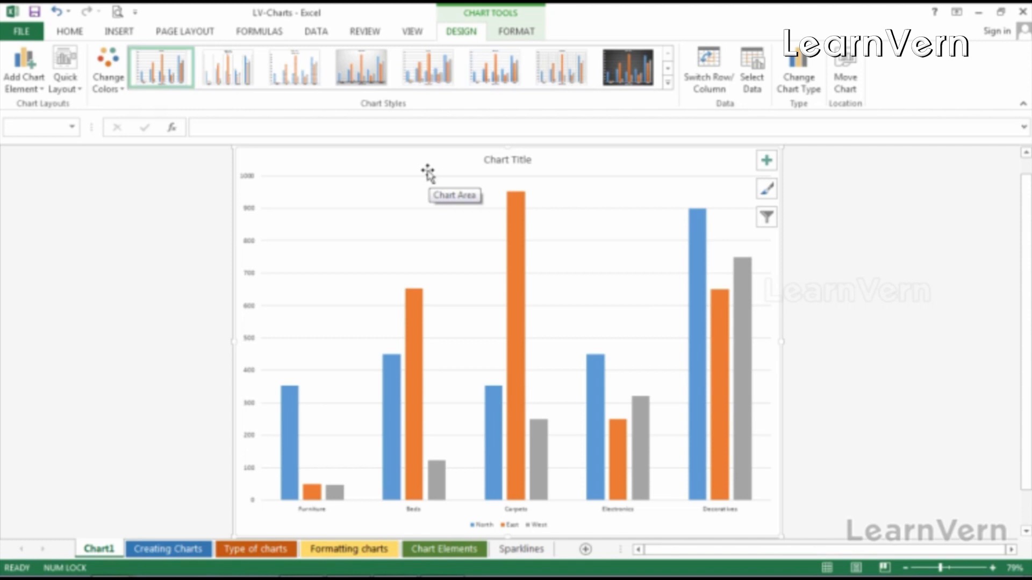
On the Creating Charts sheet, insert a 2-D clustered bar chart from the sales data in D2:H7.
key(ctrl+Page_Down)
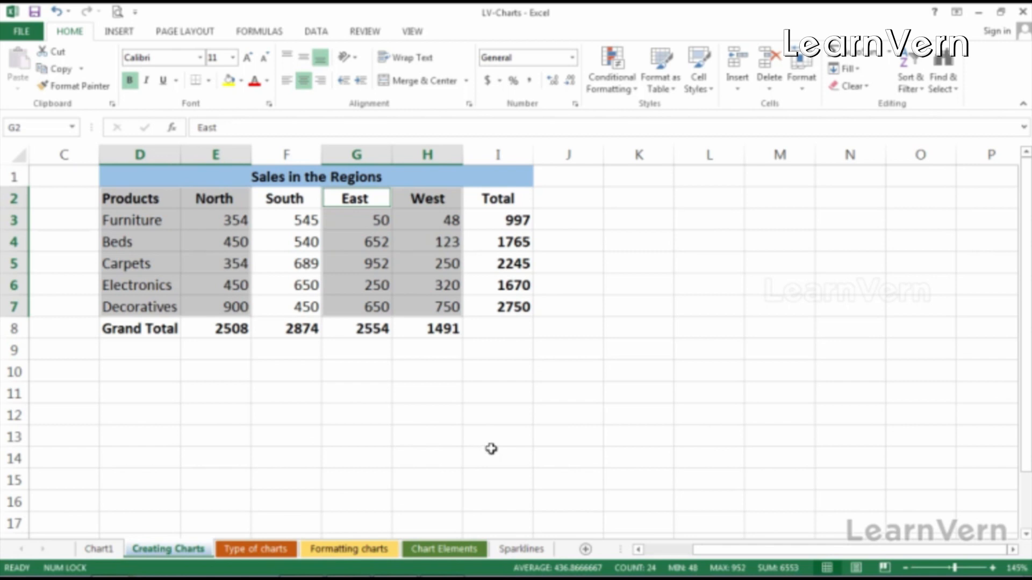
click(429, 452)
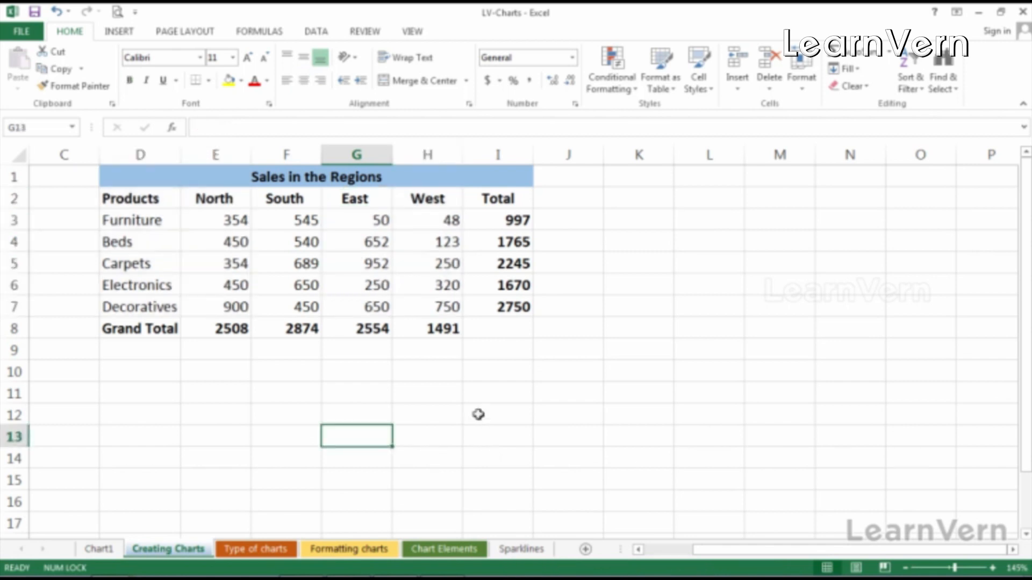
click(120, 203)
drag(120, 203, 428, 305)
click(427, 304)
drag(123, 198, 410, 295)
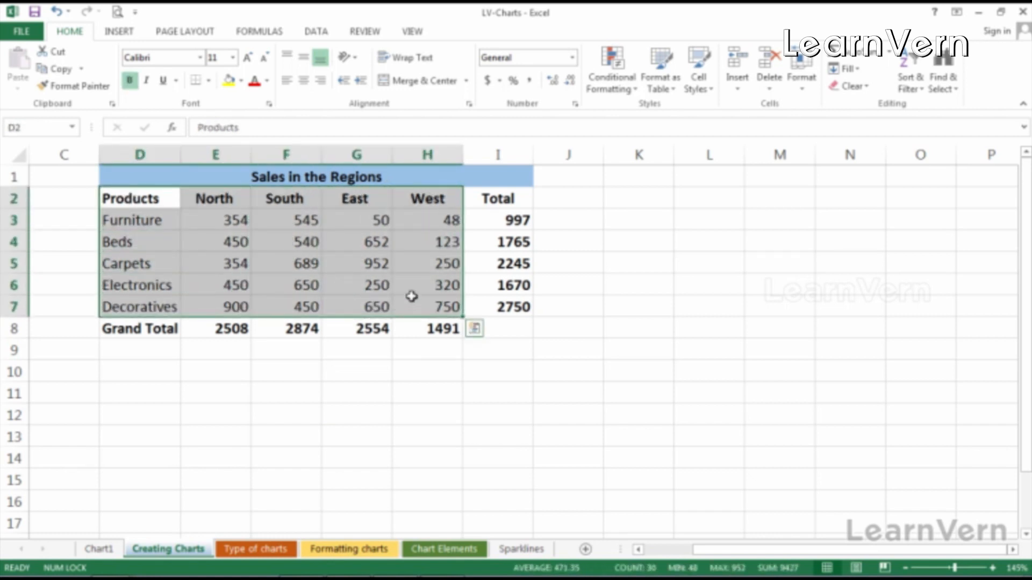
click(120, 33)
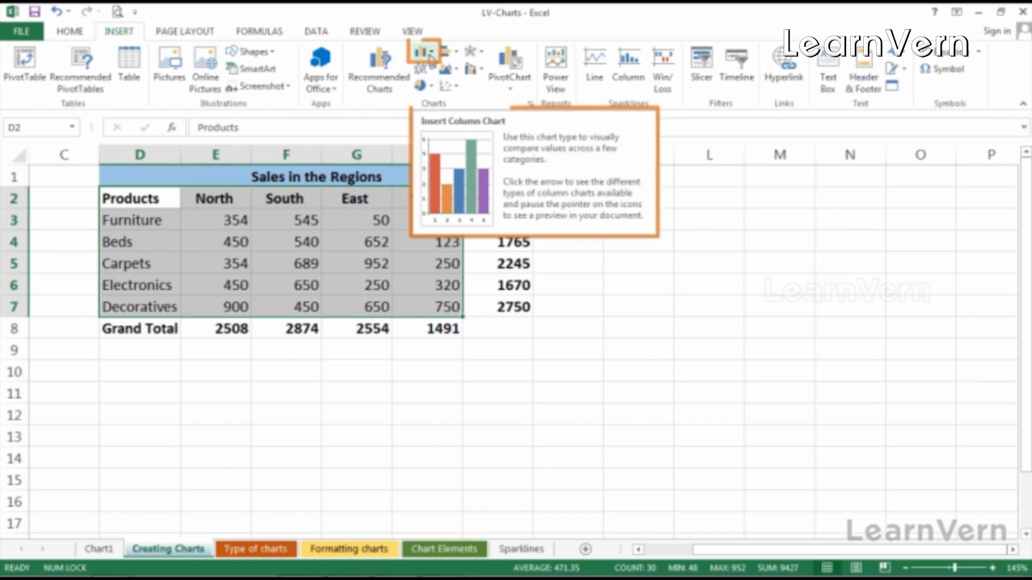
click(460, 55)
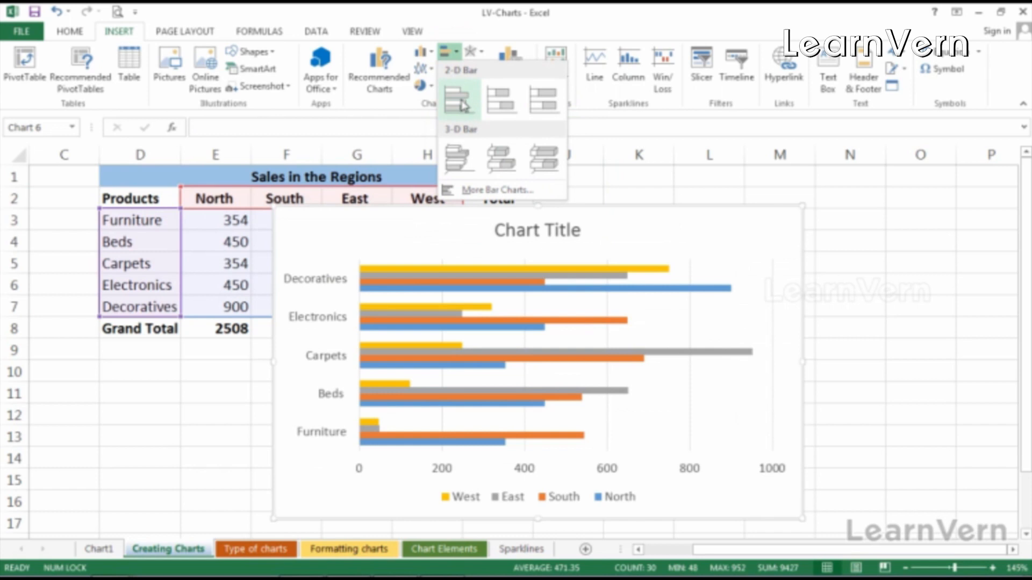
click(461, 102)
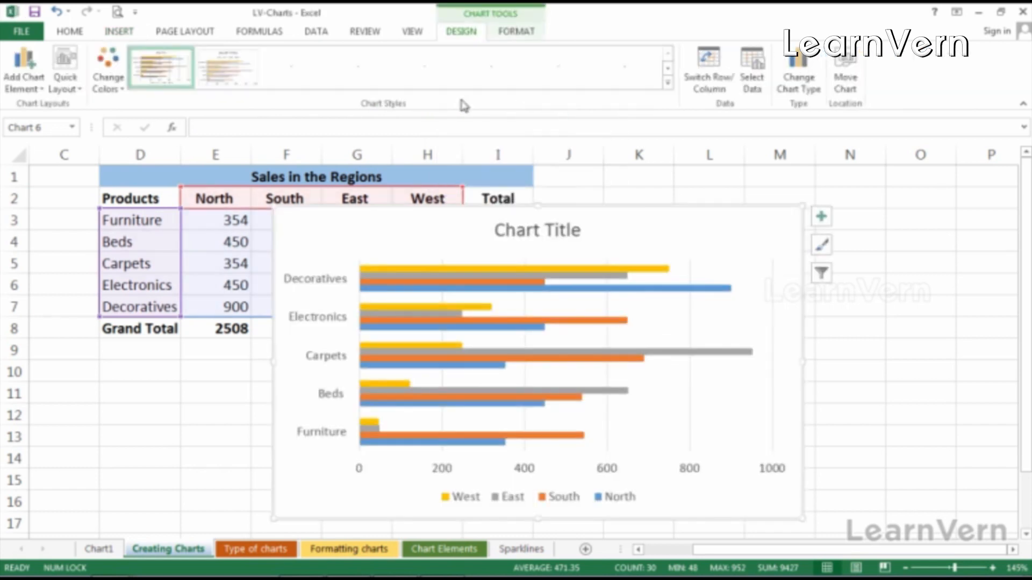
Move the bar chart over about columns H to O beside the sales table and shrink it from its upper-left corner.
click(580, 224)
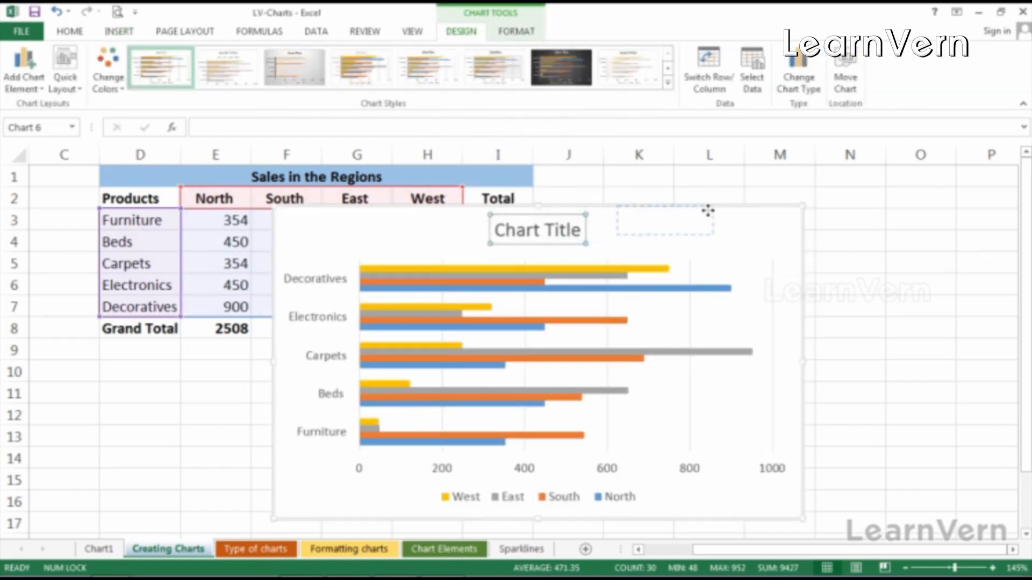
click(573, 228)
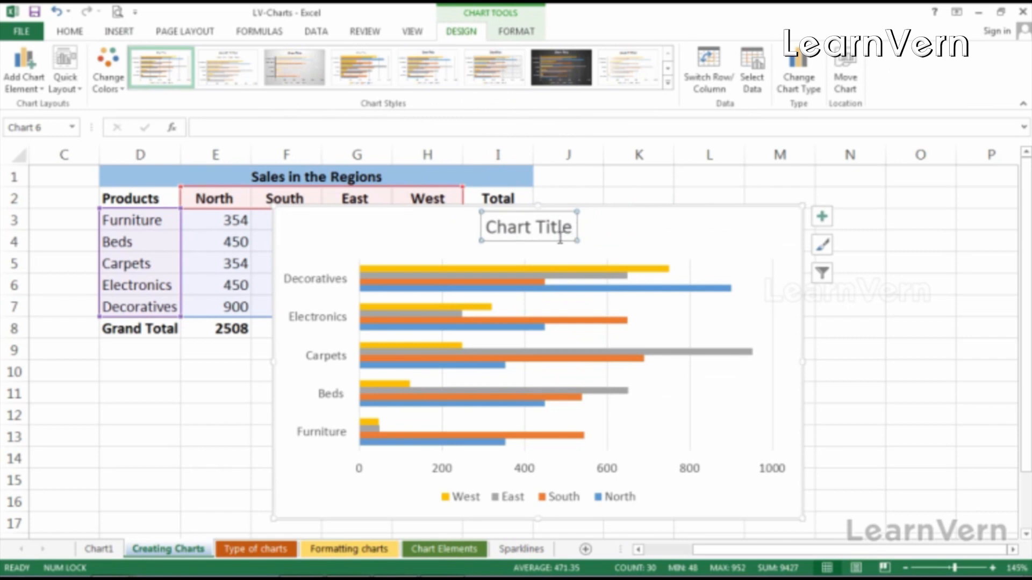
drag(629, 231, 813, 217)
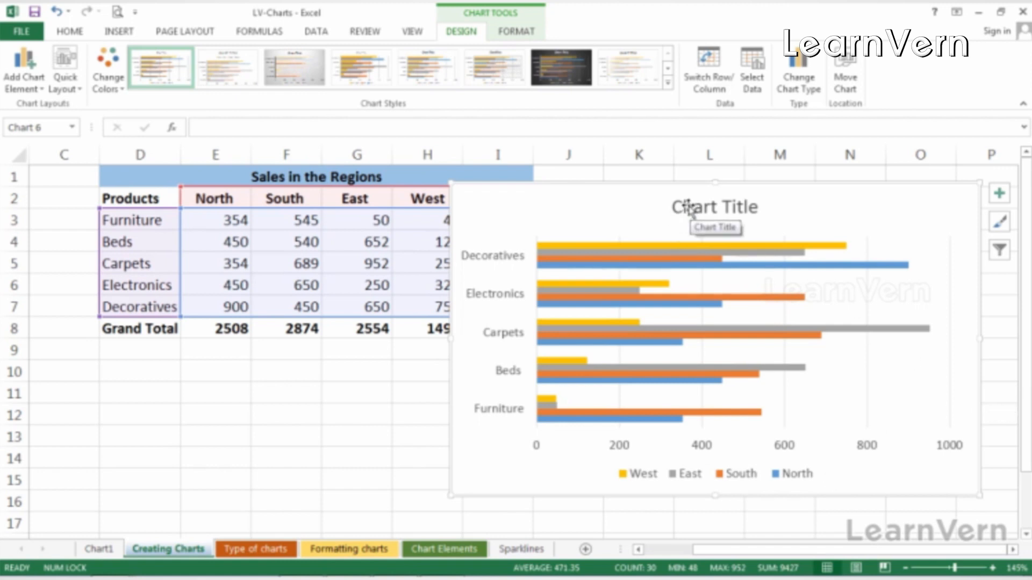
click(429, 376)
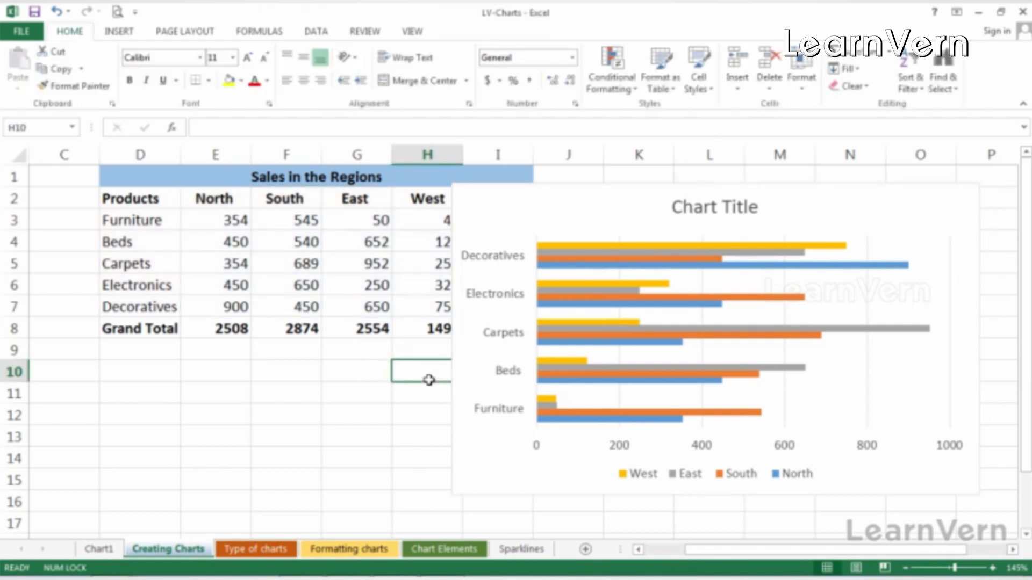
click(462, 197)
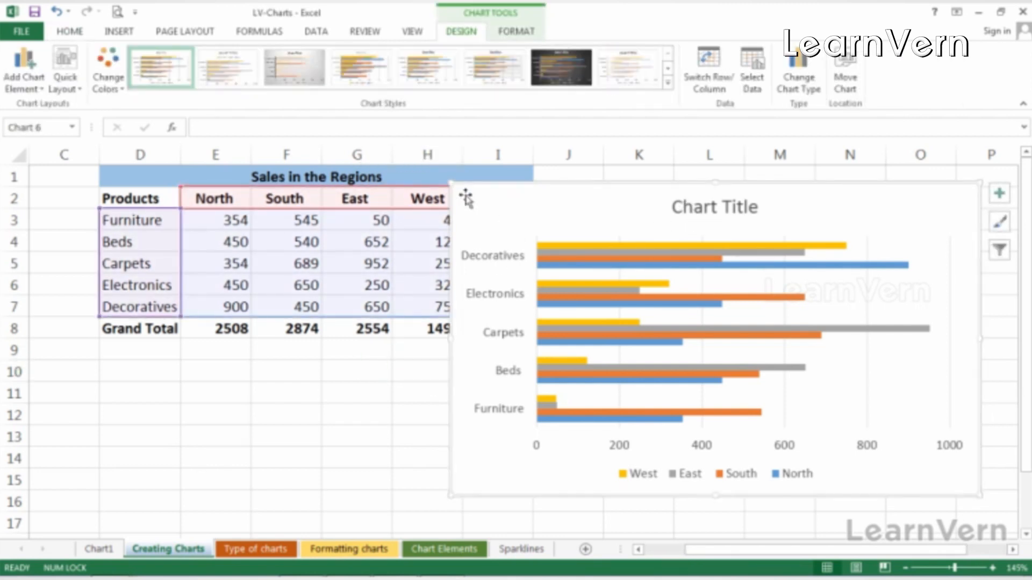
drag(453, 190, 563, 264)
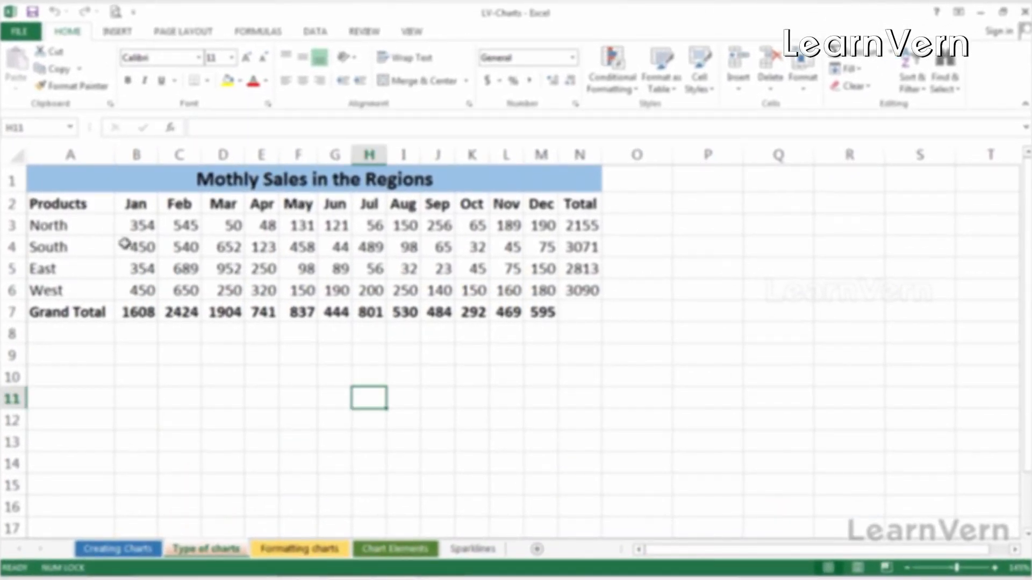
On the Type of charts sheet, insert a default clustered column chart from the monthly sales data in A2:M6.
drag(89, 203, 533, 295)
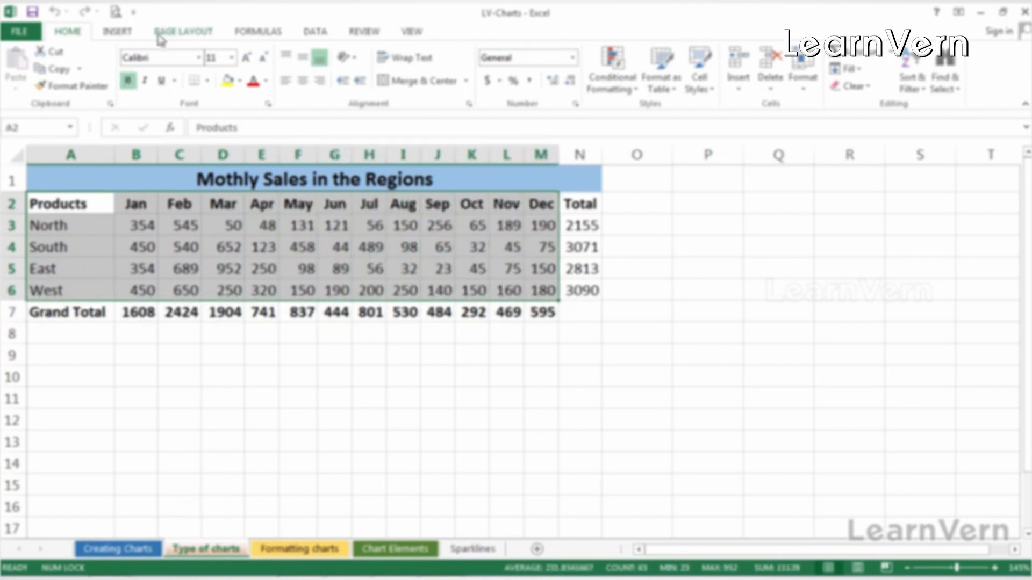
click(118, 33)
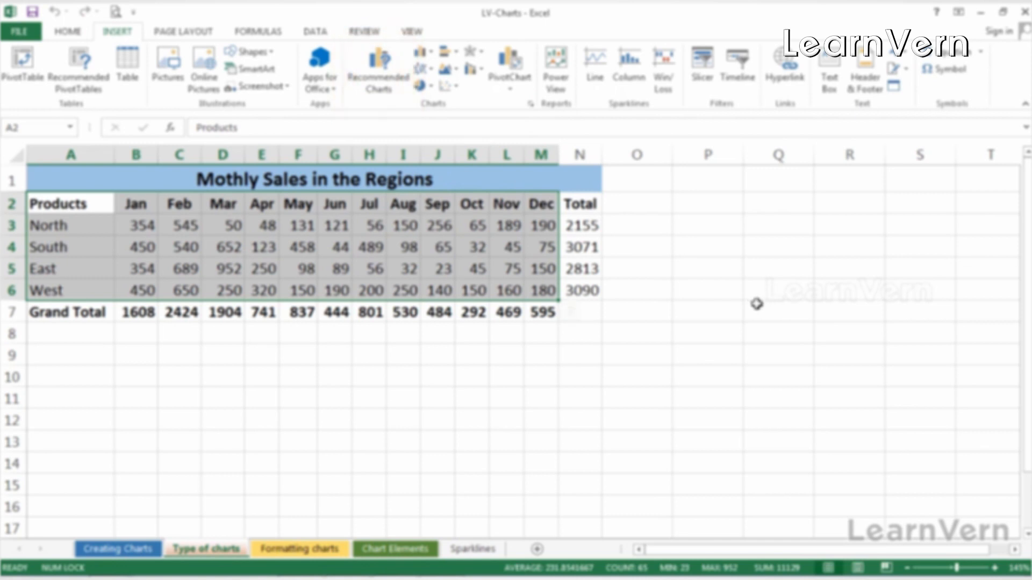
key(alt+F1)
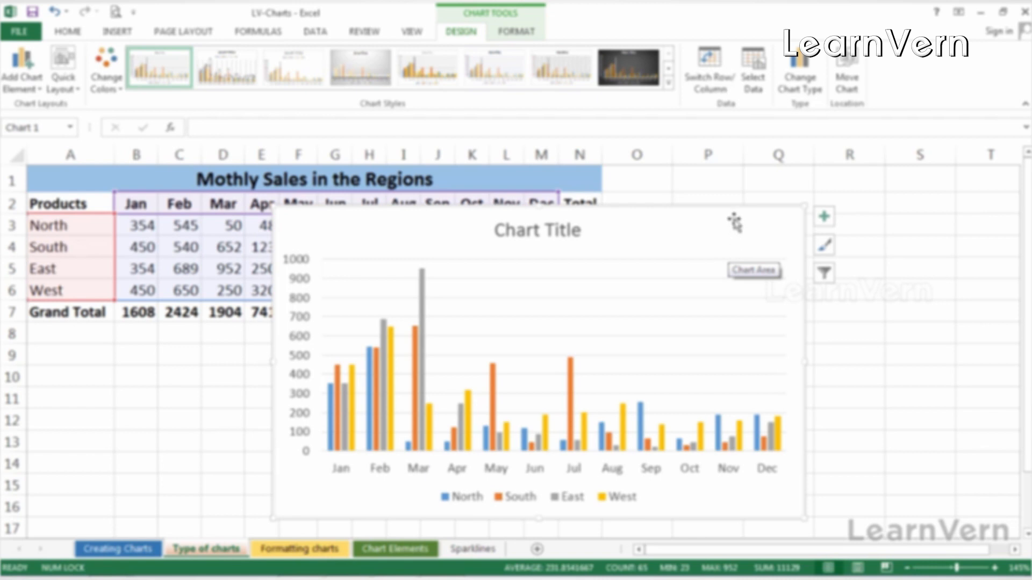
Compare the line, pie, bar, area, surface, radar and combo types for the monthly sales chart and keep Clustered Column.
click(528, 36)
click(483, 32)
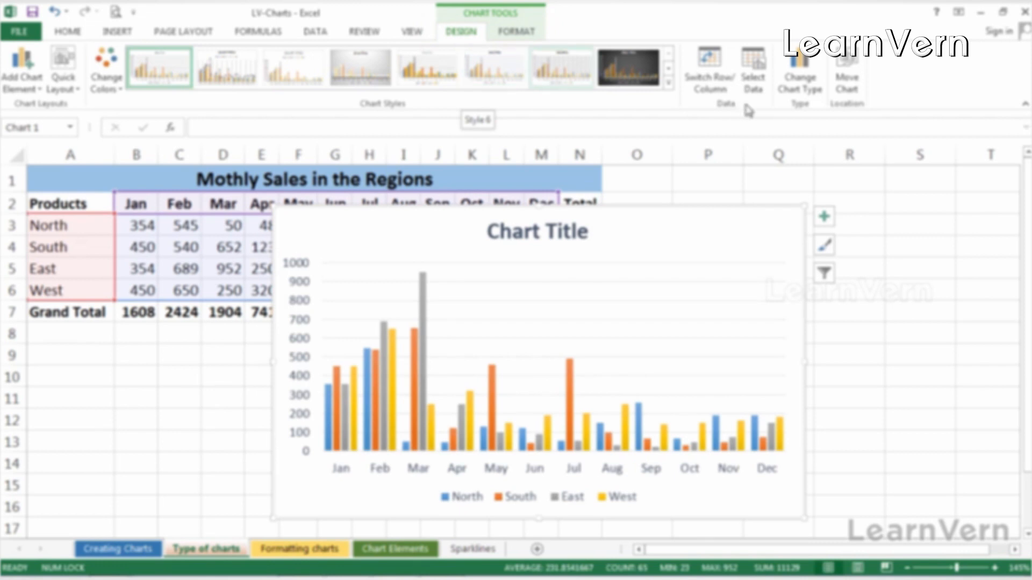
click(799, 92)
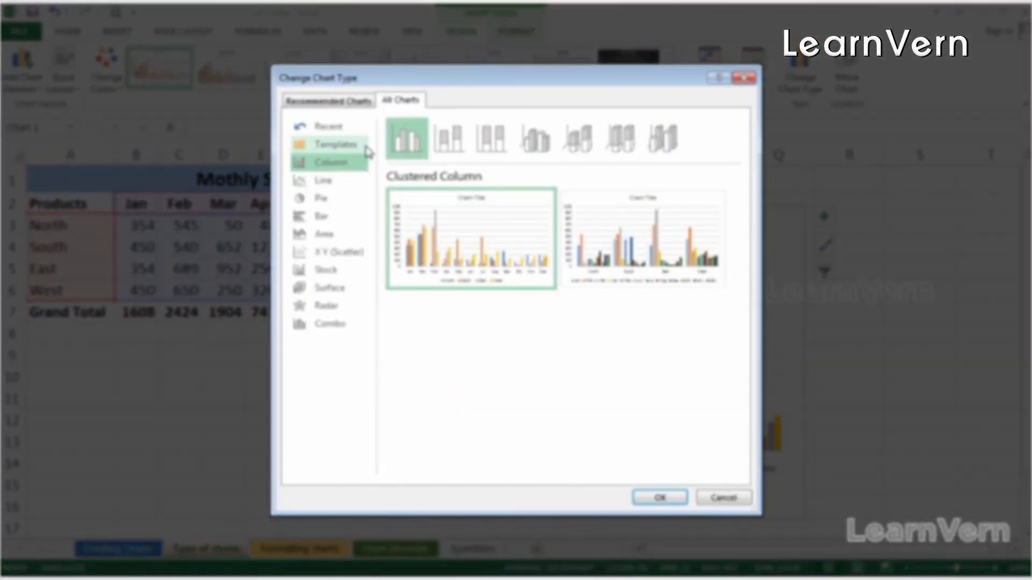
click(352, 181)
click(347, 199)
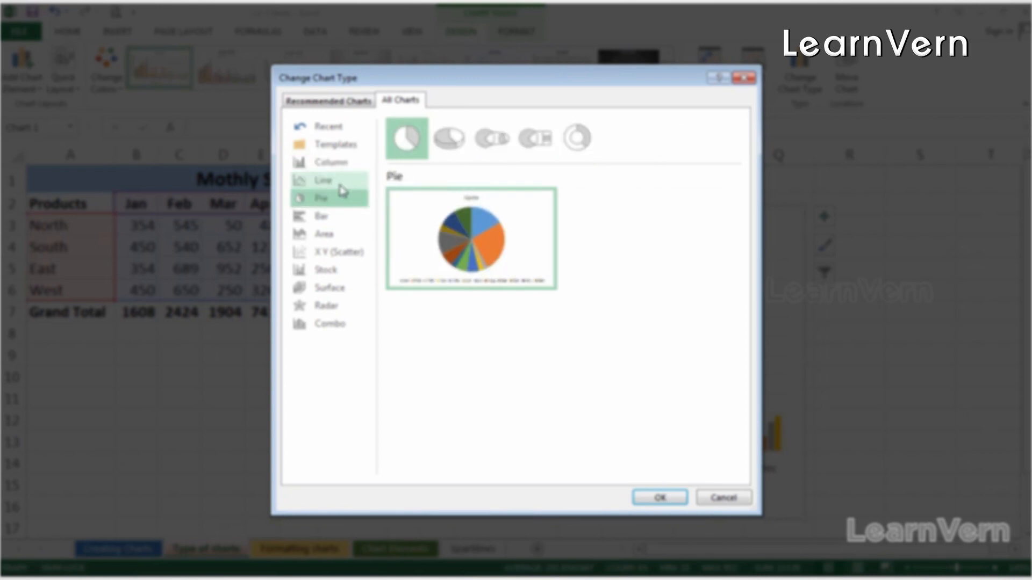
click(342, 185)
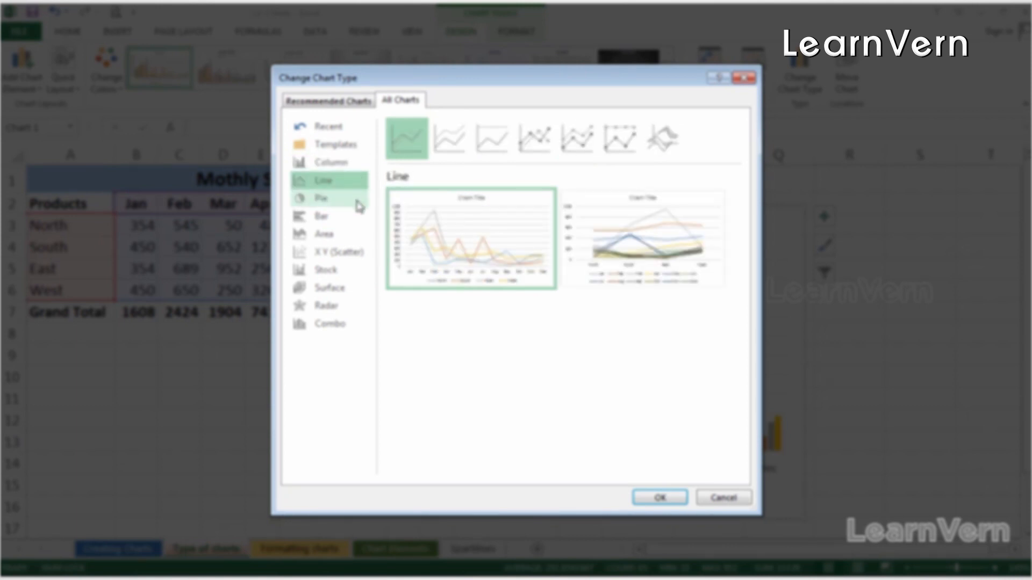
click(355, 203)
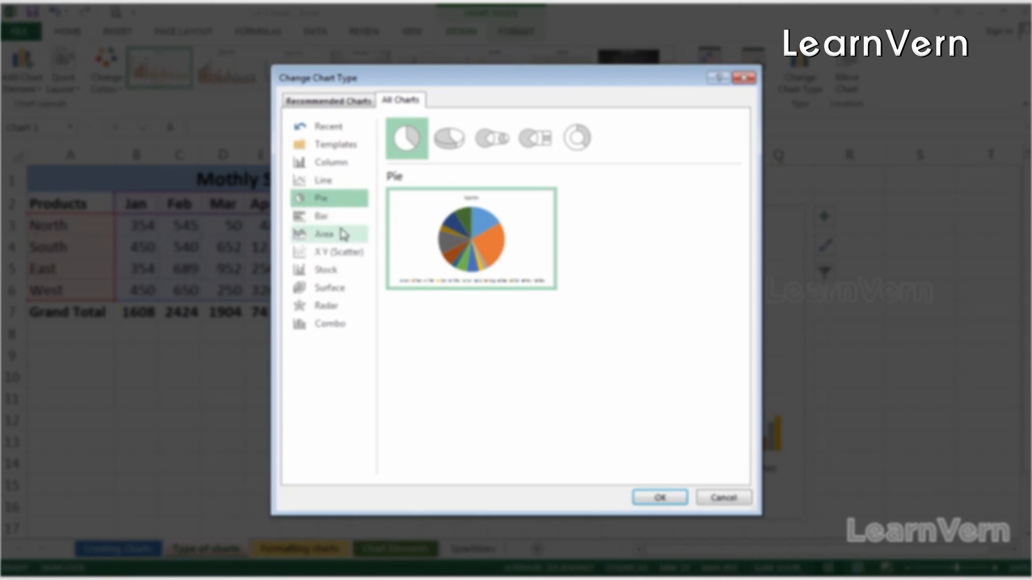
click(337, 220)
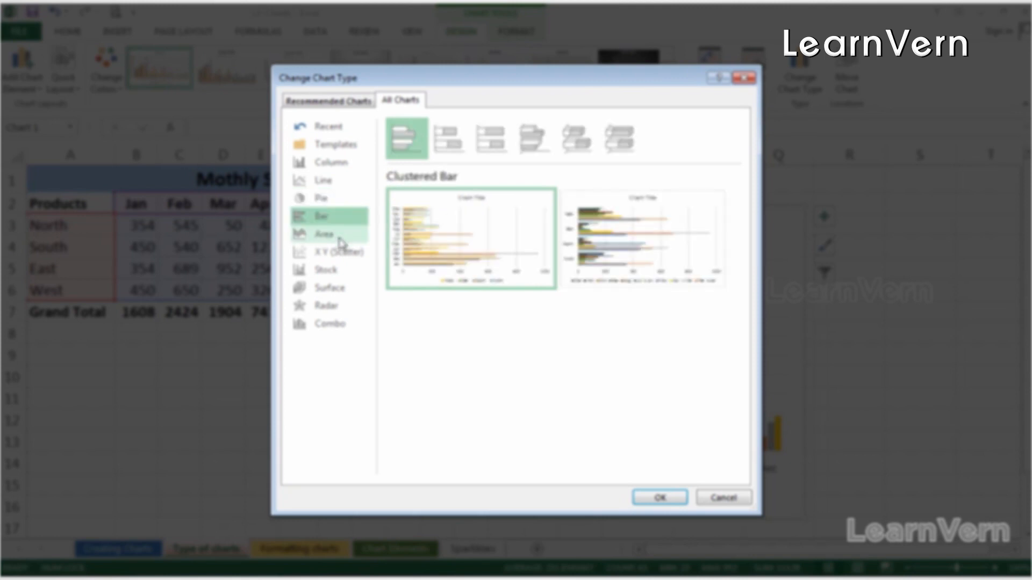
click(342, 244)
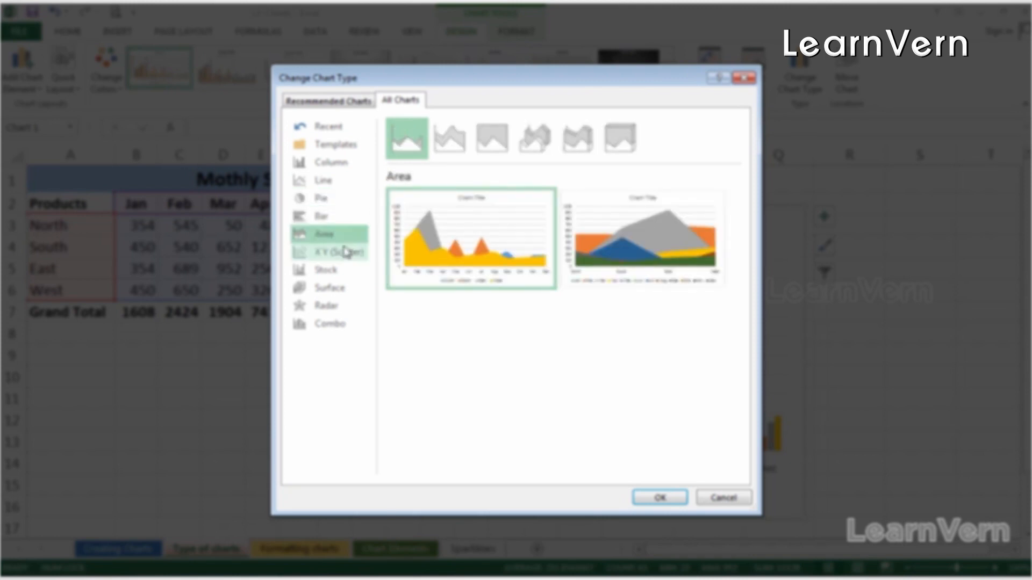
click(357, 289)
click(342, 310)
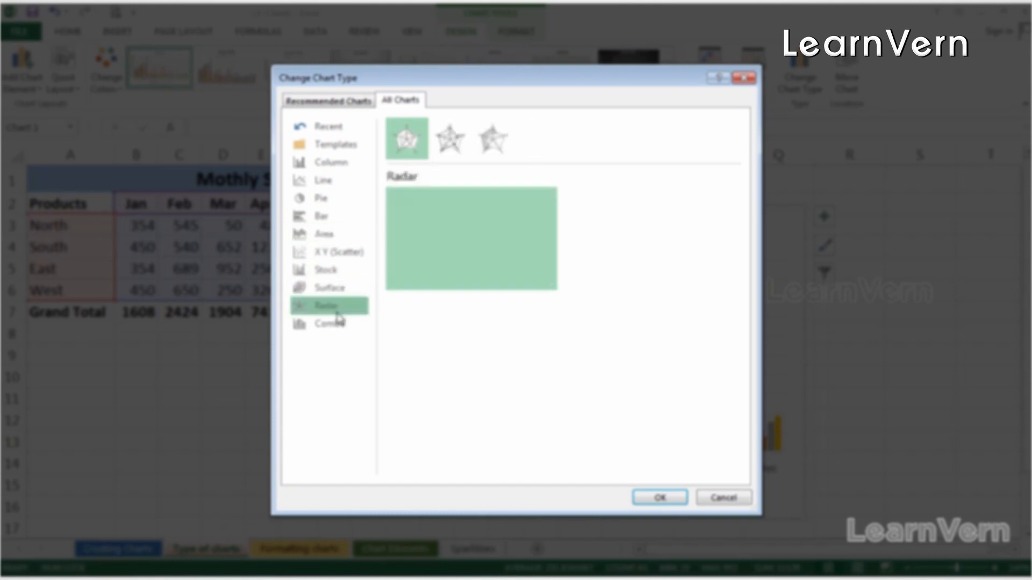
click(342, 324)
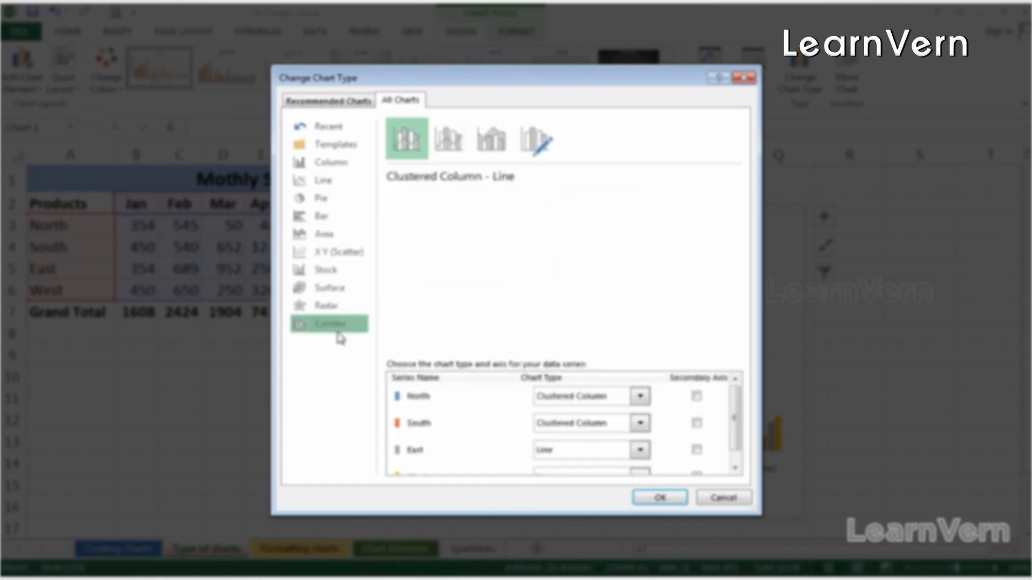
click(354, 166)
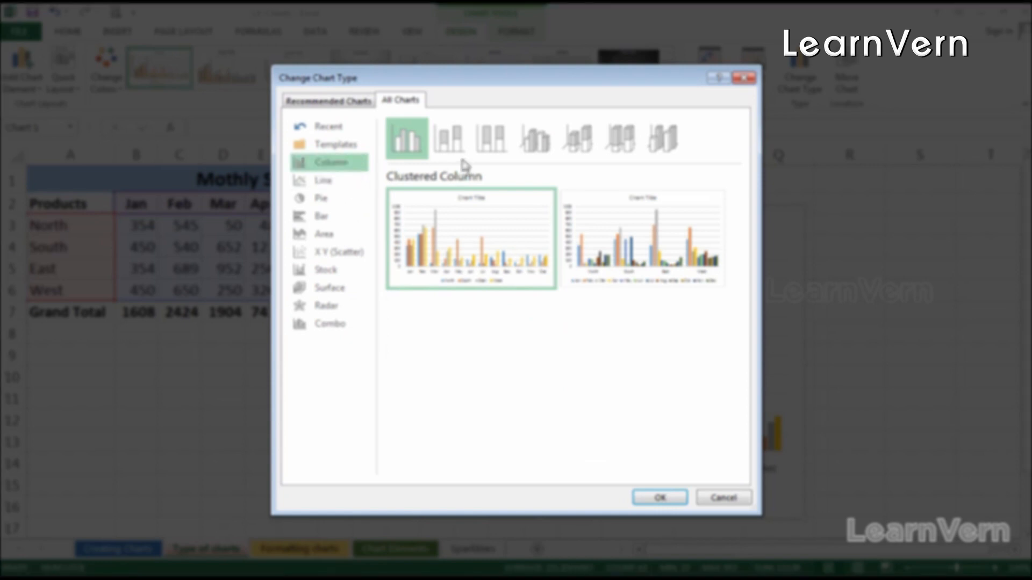
mouse_move(488, 258)
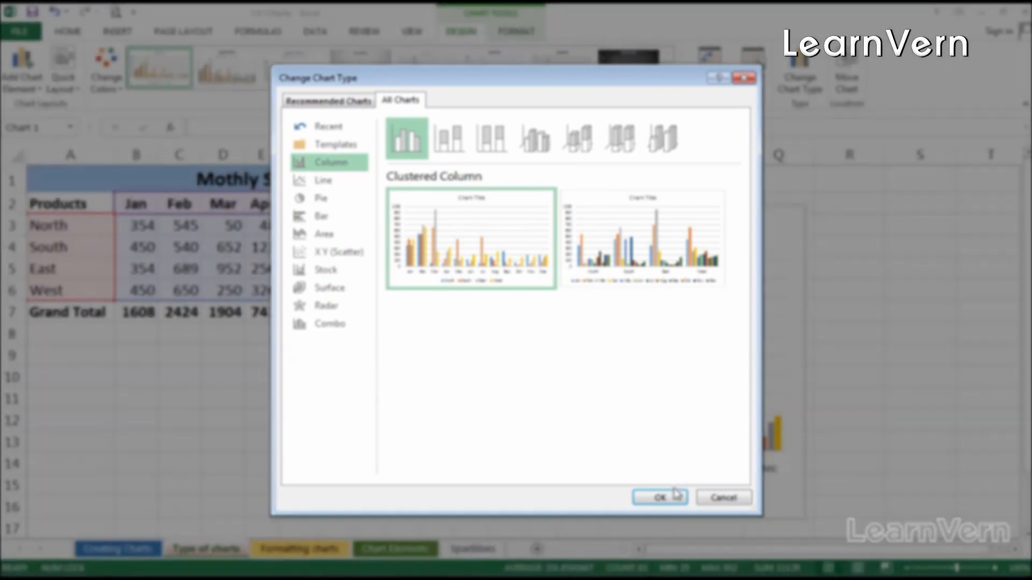
click(660, 498)
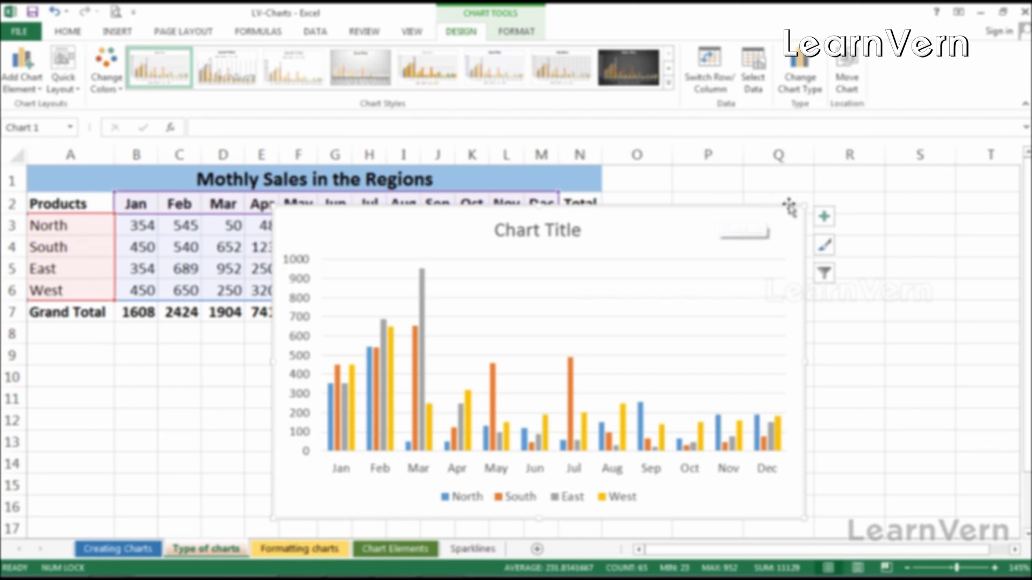
Shrink the monthly sales chart and shift it so that it starts at about column D.
mouse_move(804, 207)
mouse_down()
mouse_move(744, 255)
mouse_move(670, 240)
mouse_move(656, 226)
mouse_up()
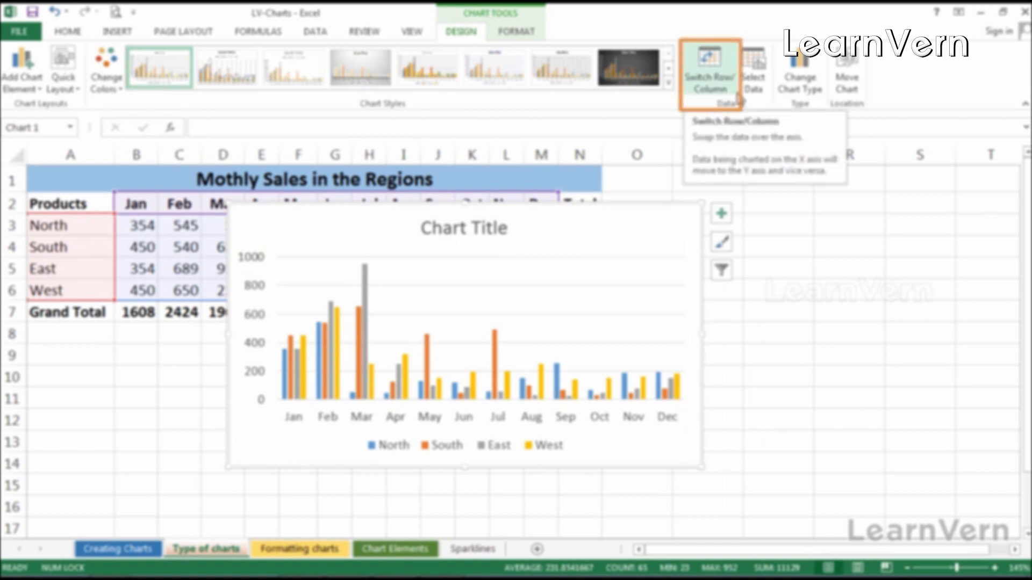
Try swapping the months and regions between the axis and legend of the monthly sales chart, and undo the swap.
click(732, 84)
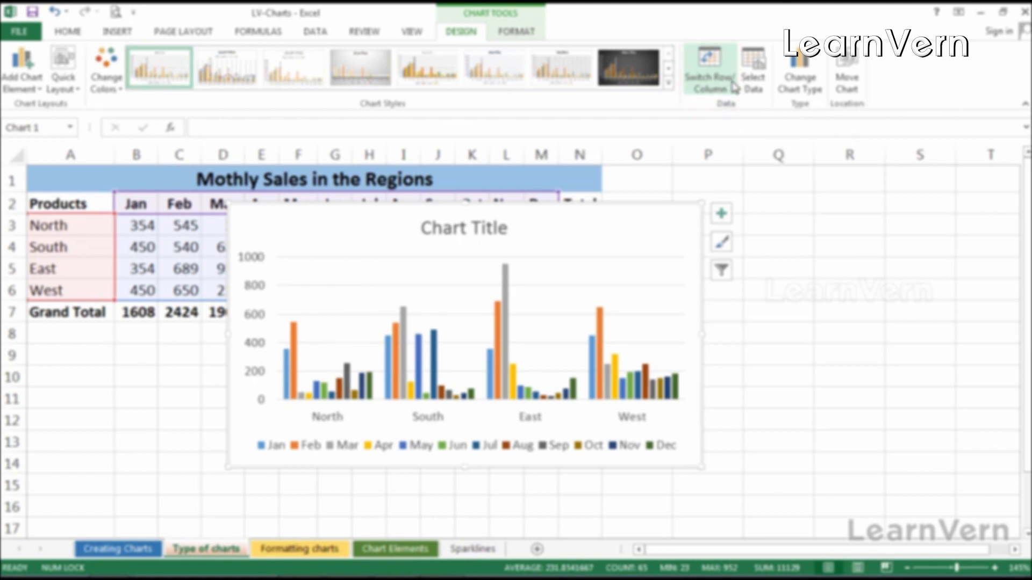
key(ctrl+z)
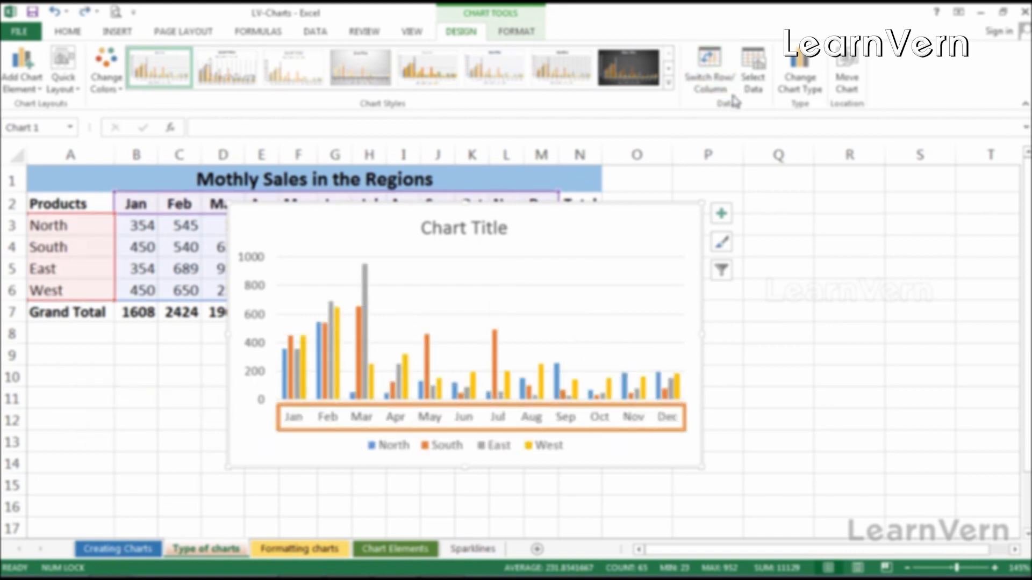
key(ctrl+y)
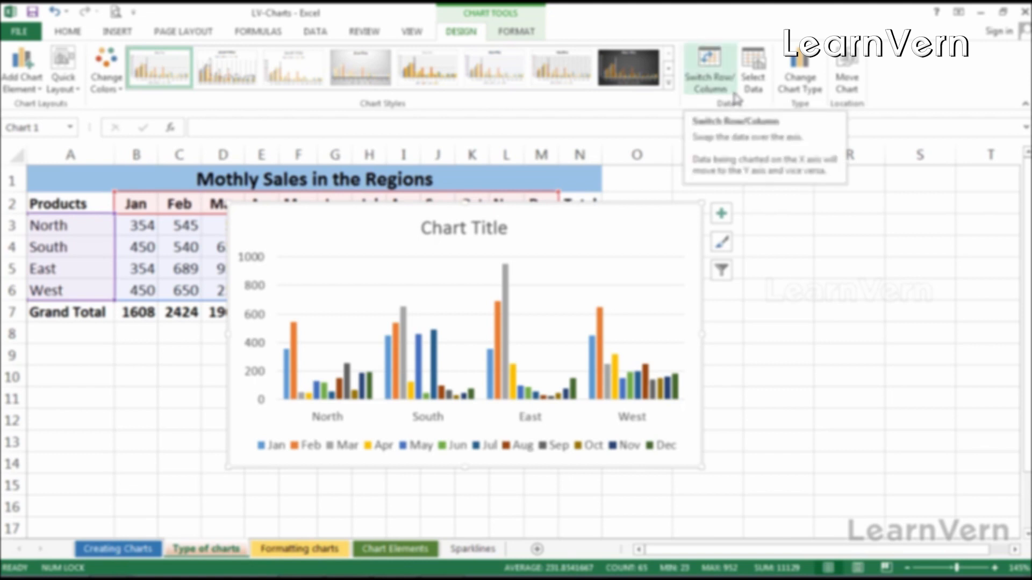
key(ctrl+z)
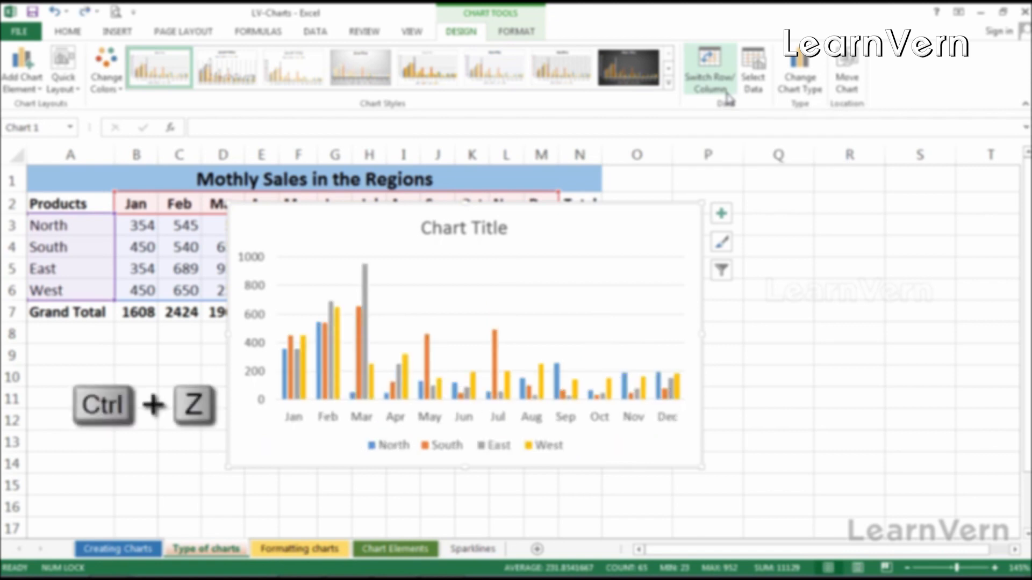
Move the monthly sales chart down to about row 6 near column A, duplicate it, and place the copy beside the original.
drag(359, 205, 181, 273)
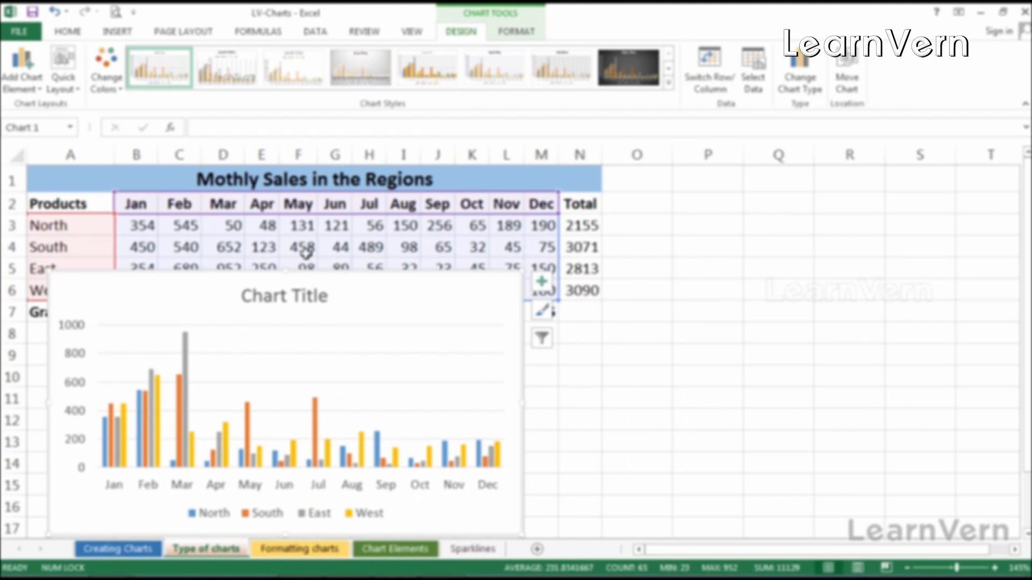
key(ctrl+d)
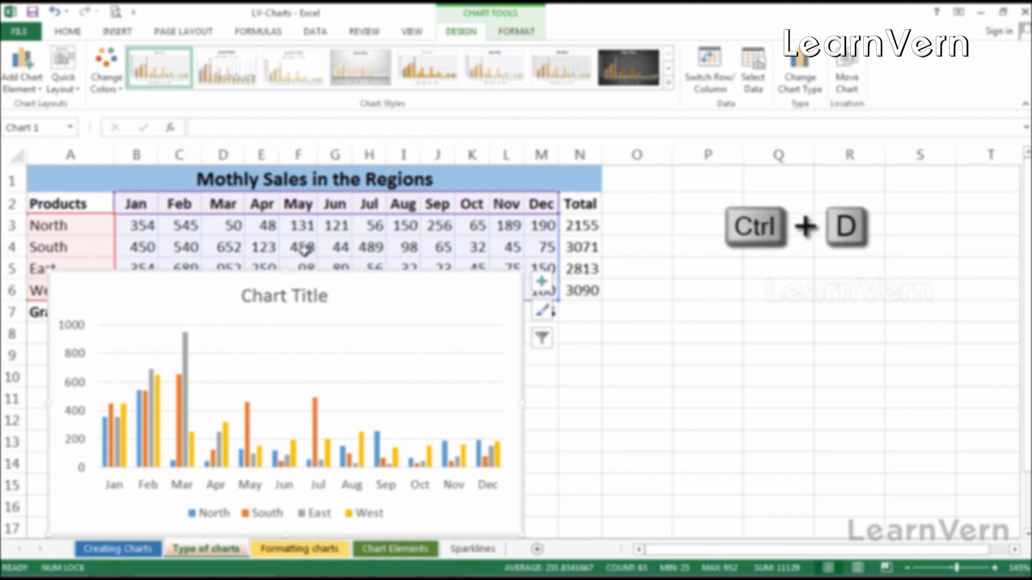
drag(380, 294, 843, 274)
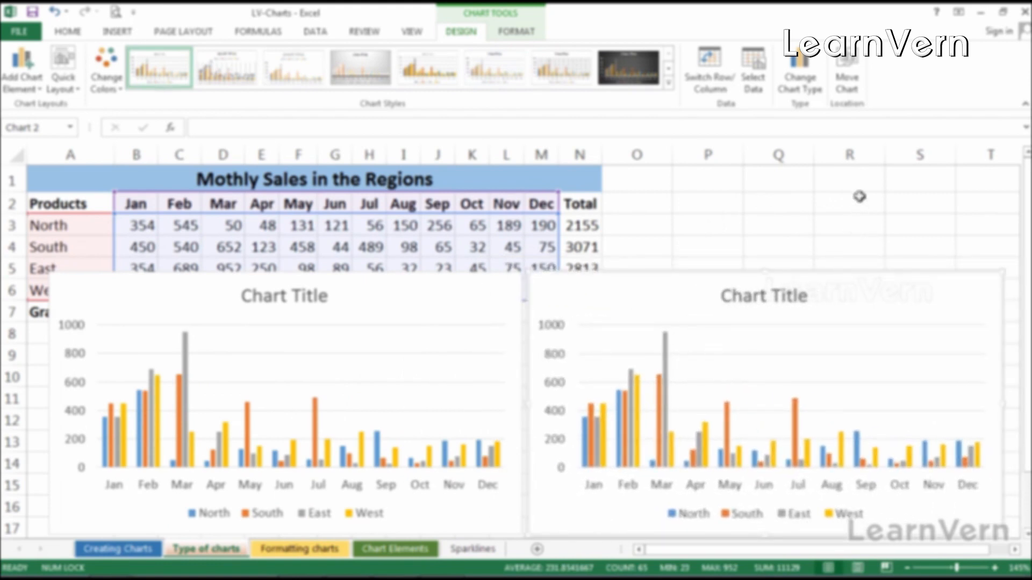
Switch the rows and columns of the duplicated chart so that the regions form its horizontal axis.
click(723, 70)
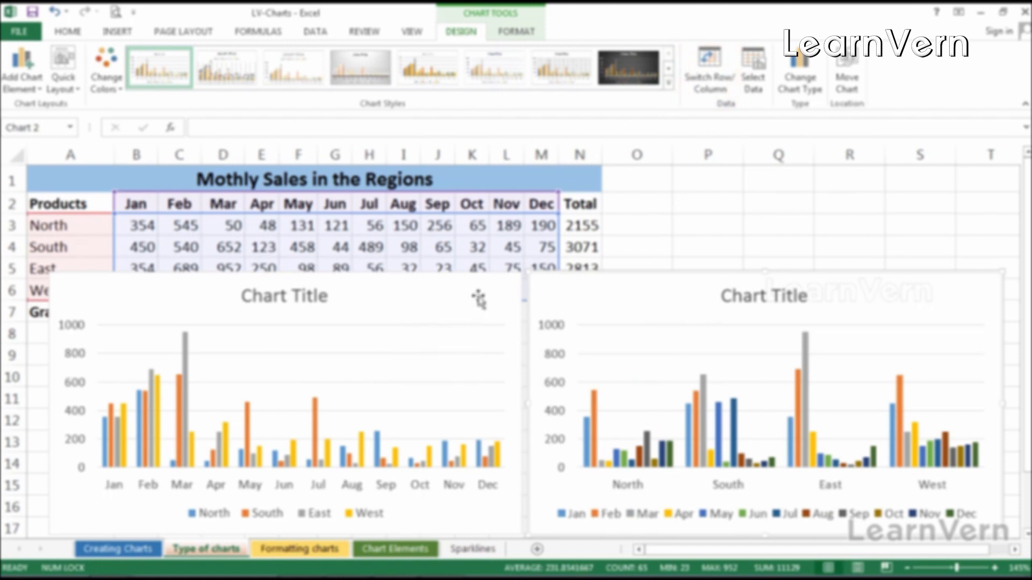
click(597, 285)
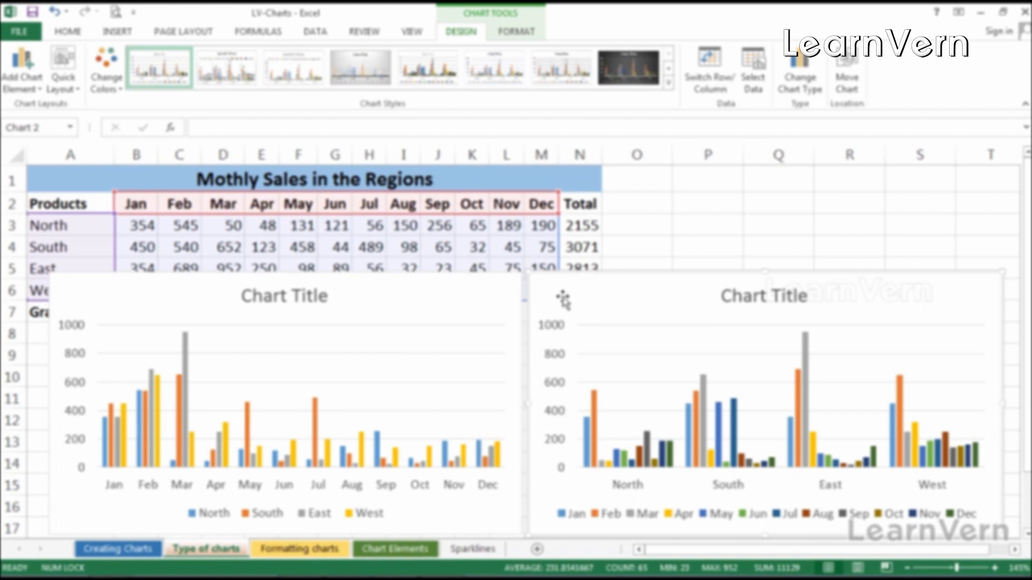
click(778, 225)
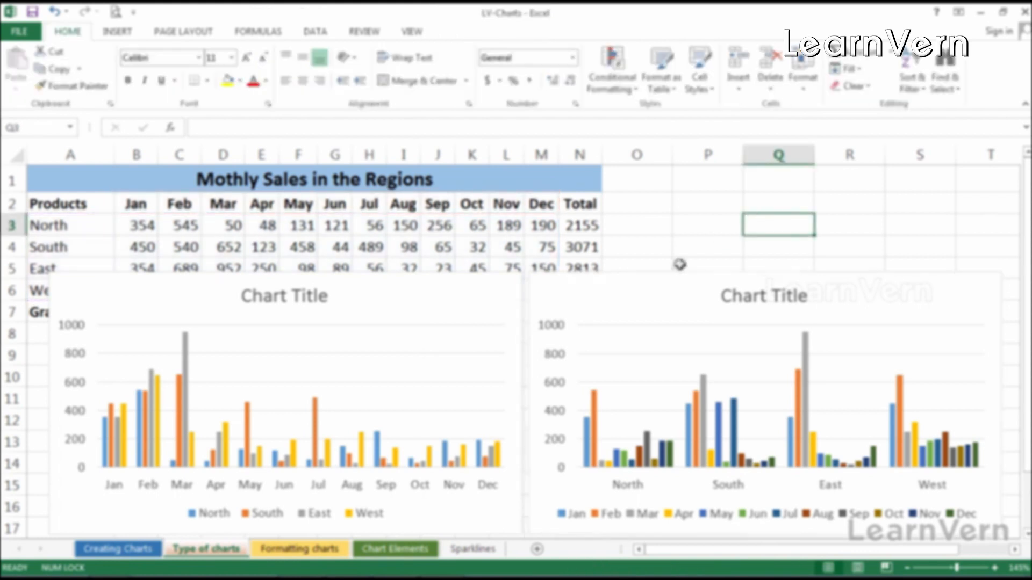
Try the 3-D Clustered Bar type on the original monthly sales chart and undo the type change.
click(467, 304)
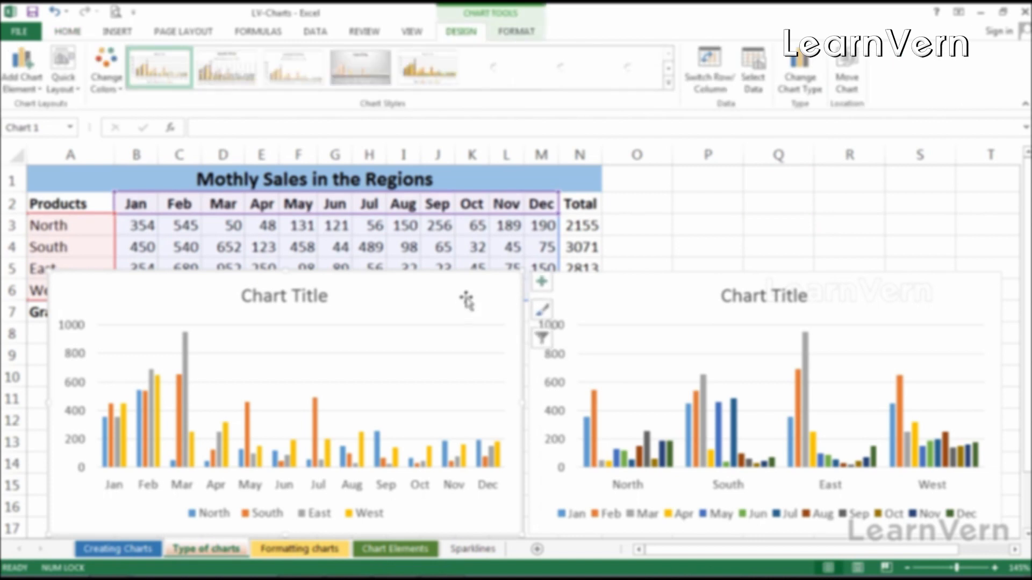
click(811, 89)
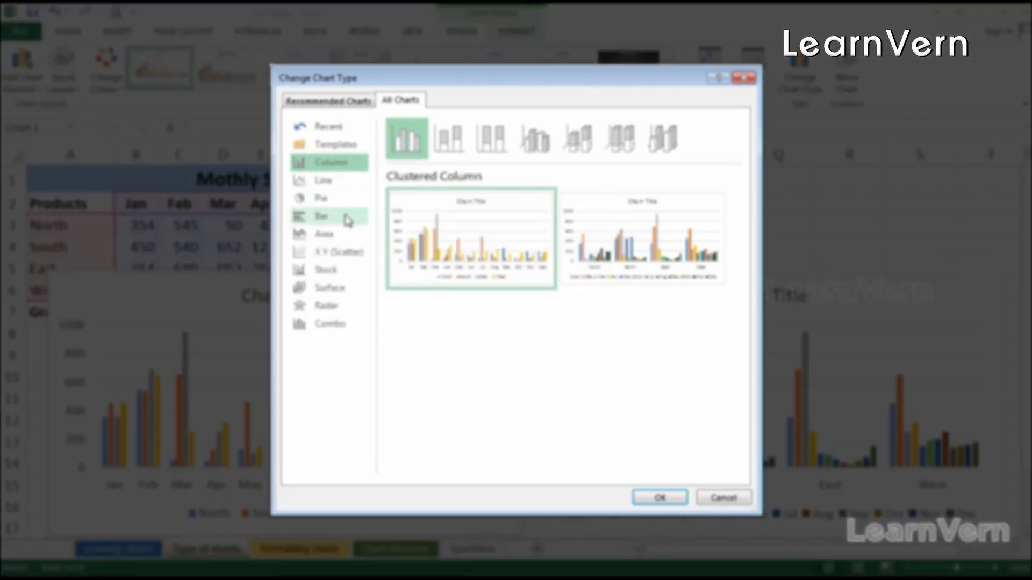
click(341, 199)
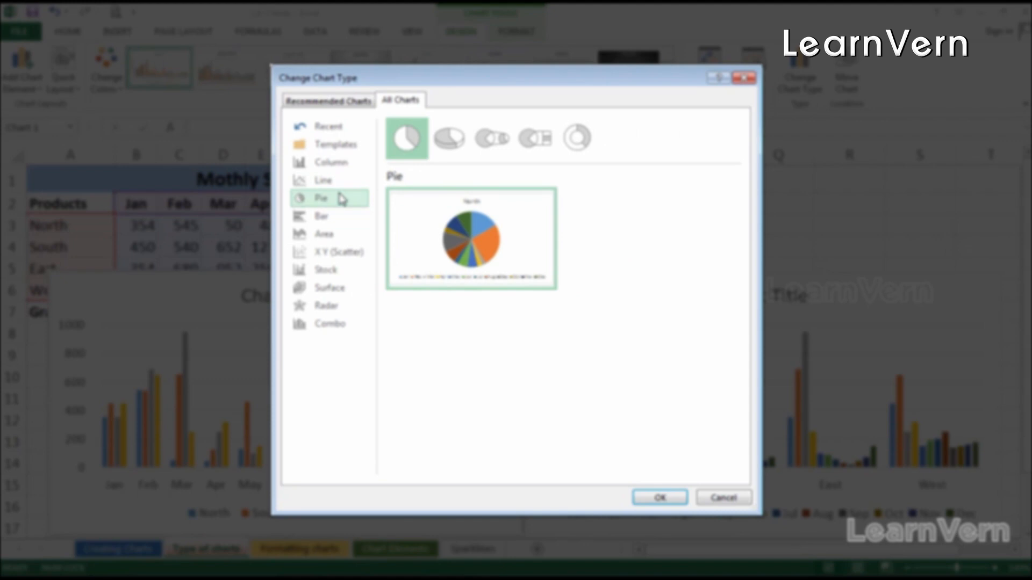
click(339, 221)
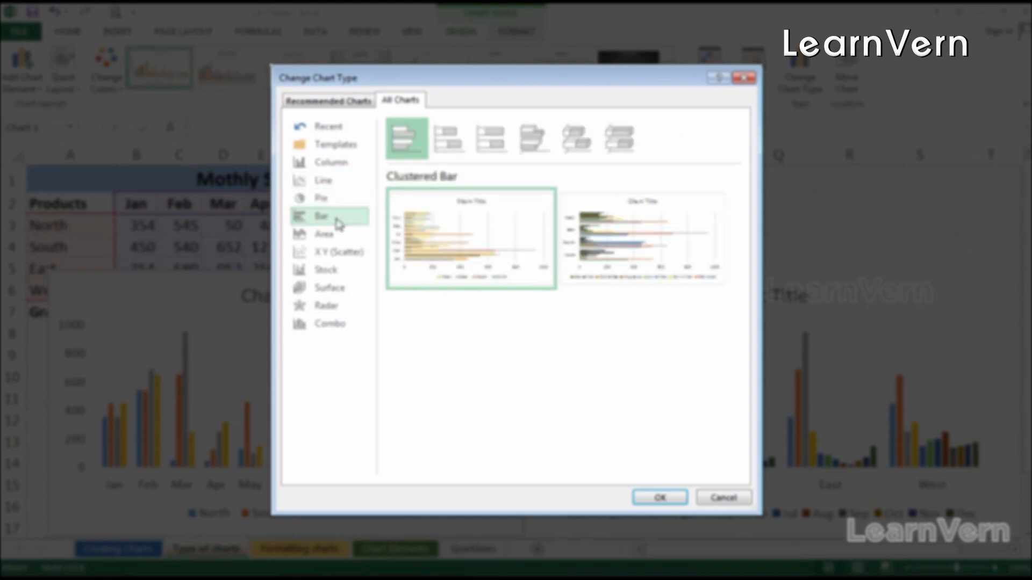
click(535, 139)
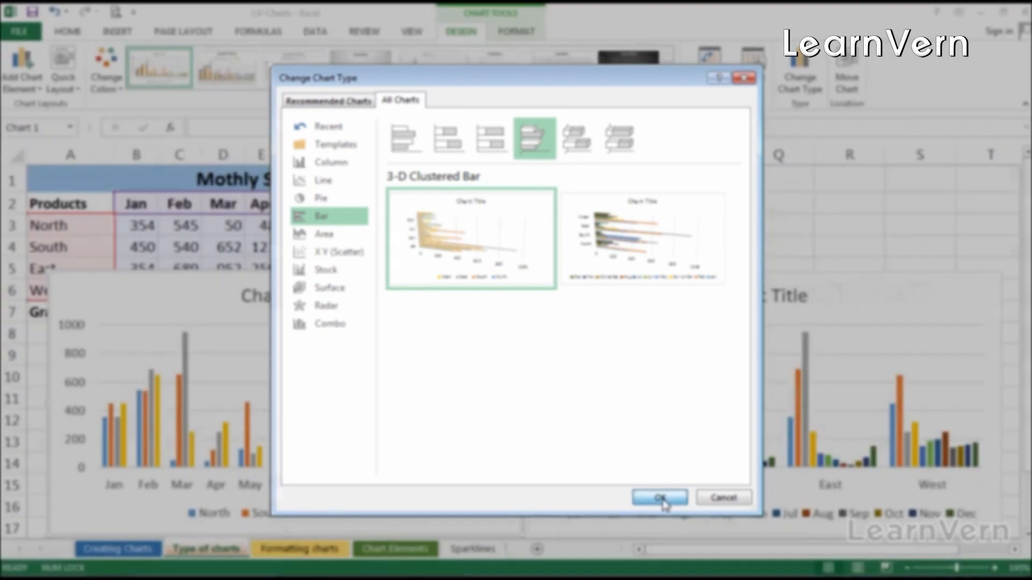
click(662, 495)
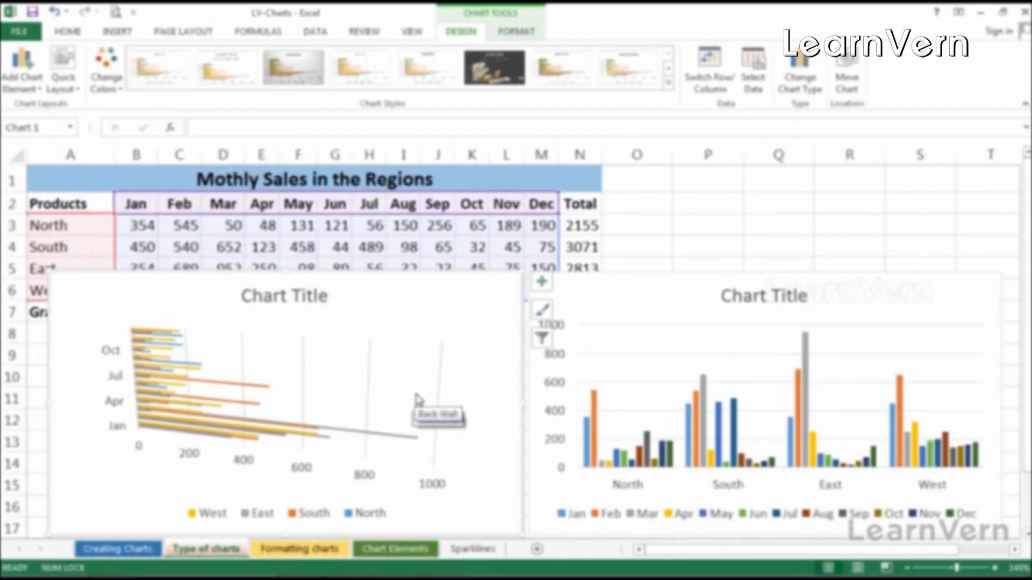
key(ctrl+z)
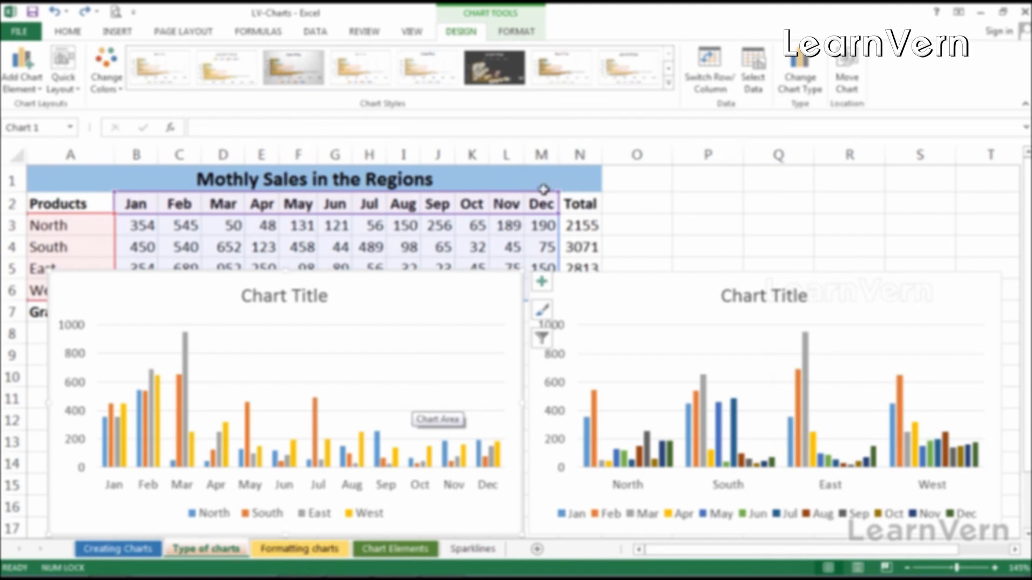
Change the original monthly sales chart to the Stacked Bar type.
click(814, 80)
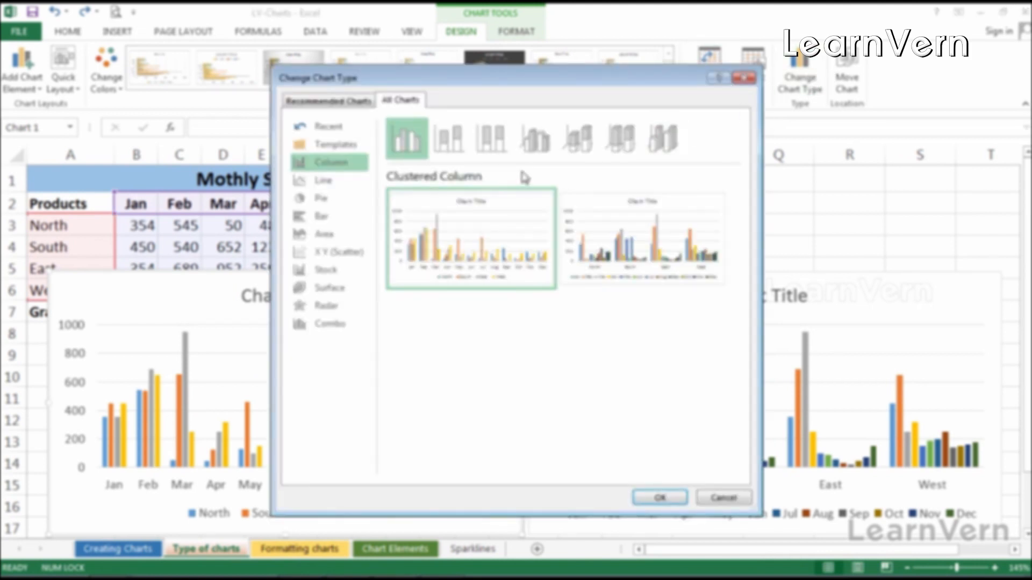
click(336, 218)
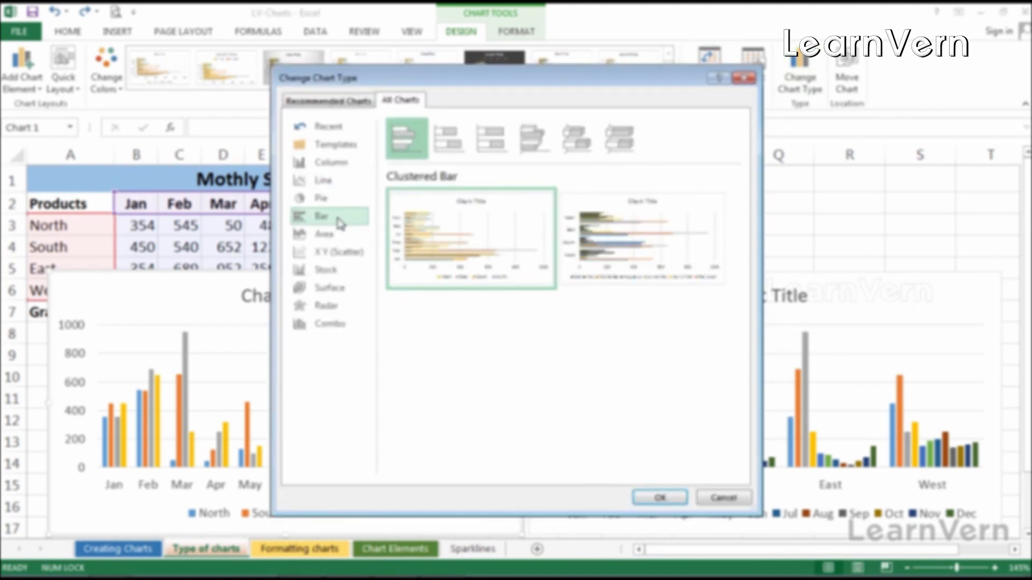
click(457, 143)
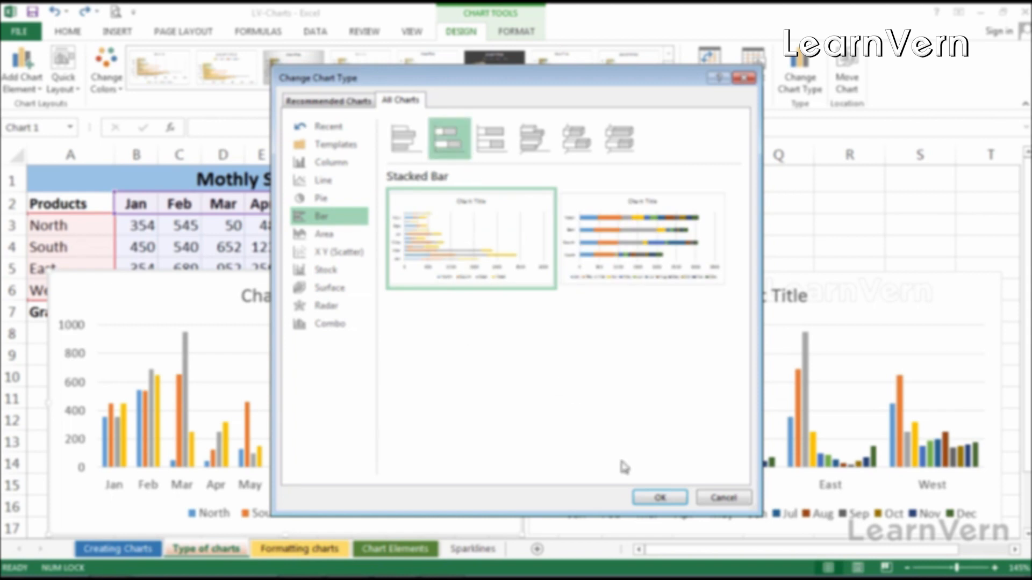
click(660, 498)
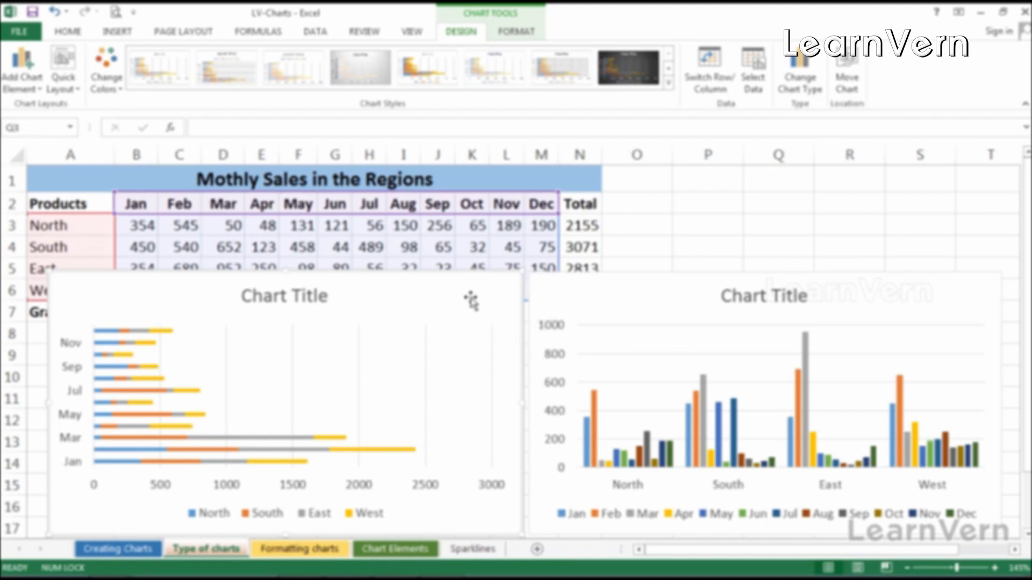
Delete both the stacked bar chart and the clustered column copy from the sheet.
key(Delete)
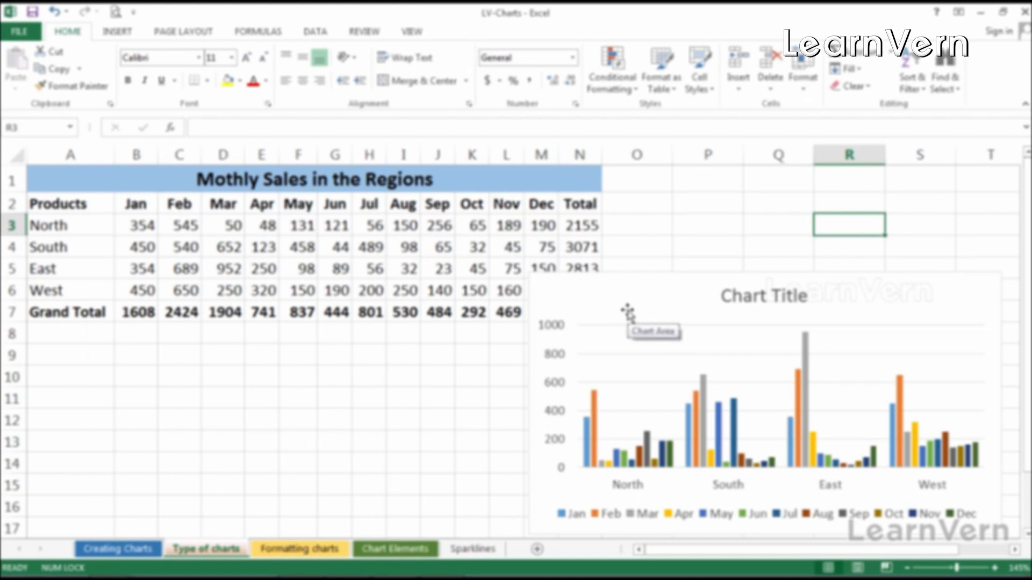
click(627, 312)
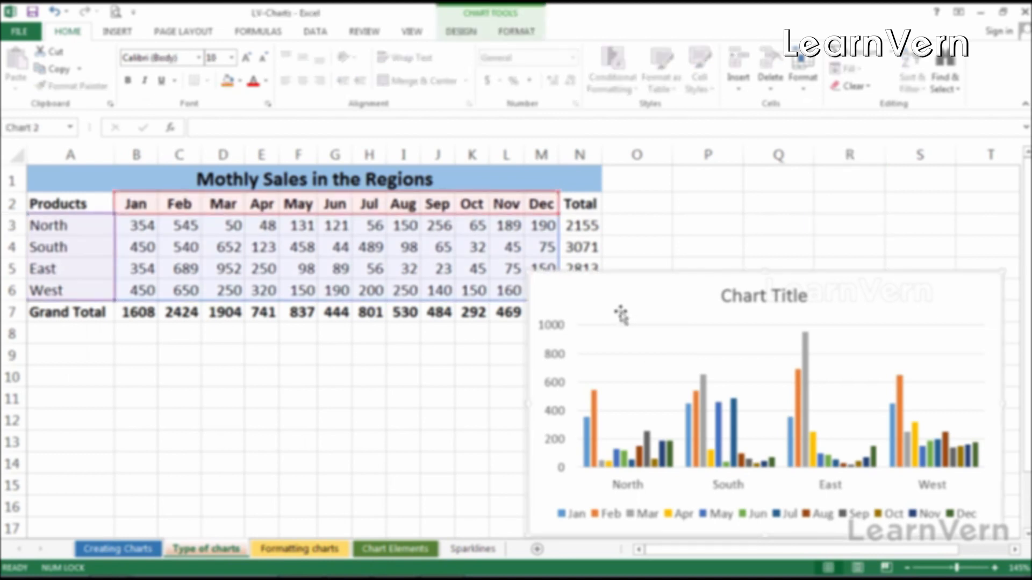
key(Delete)
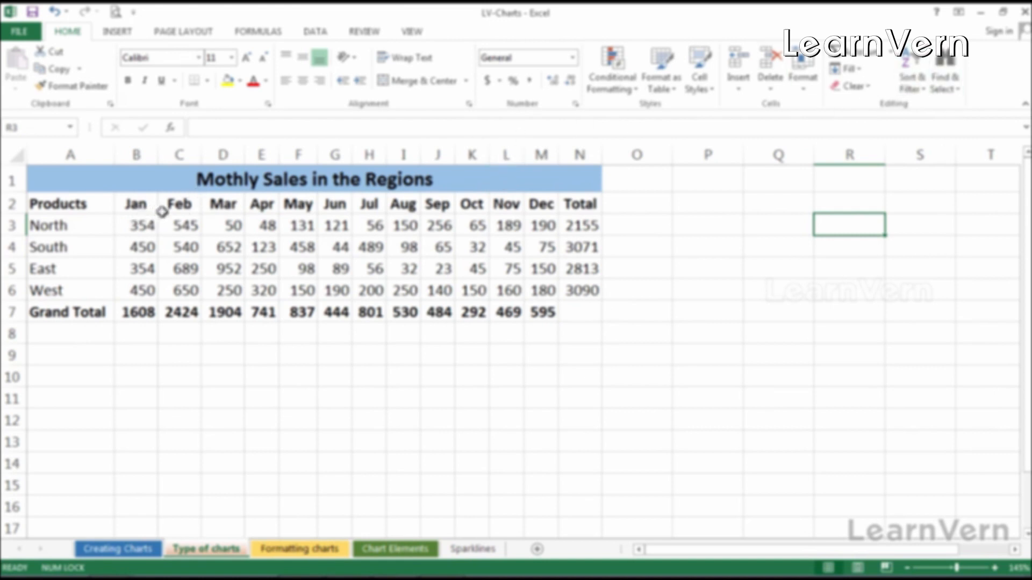
Insert a 3-D pie chart from the January to June sales in A2:G6 and move it so that it starts at about column J.
drag(62, 204, 320, 283)
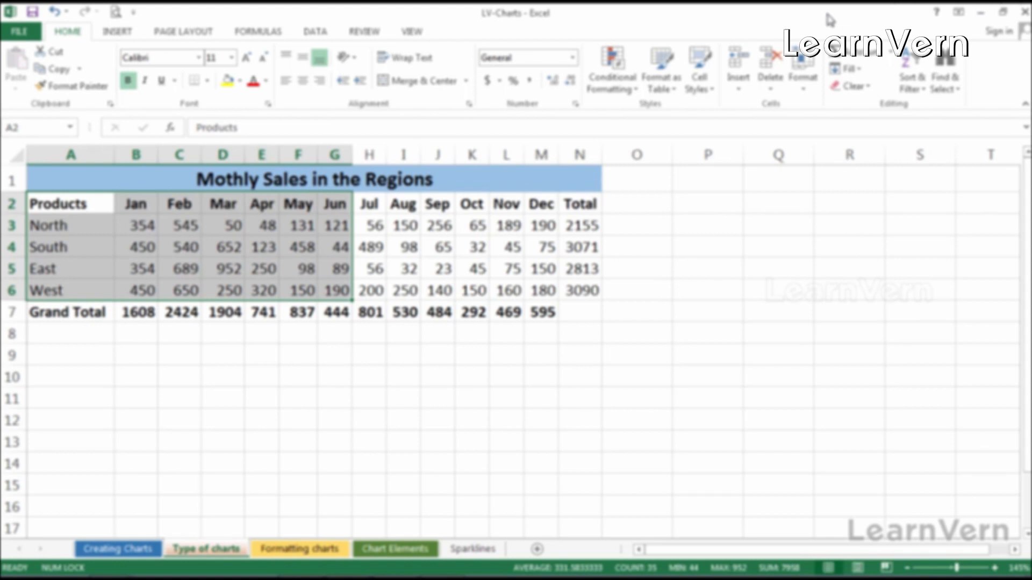
click(118, 32)
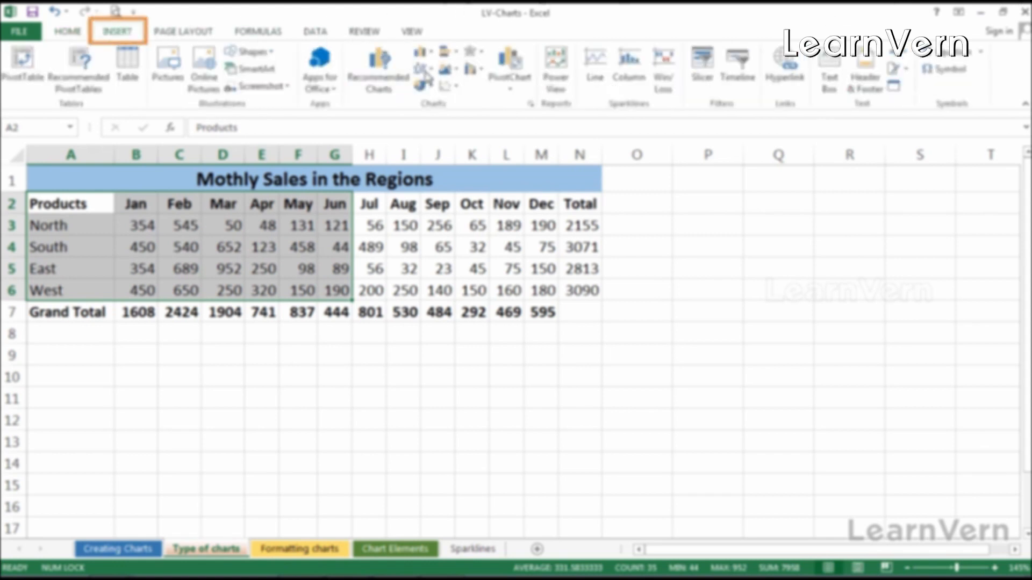
click(430, 92)
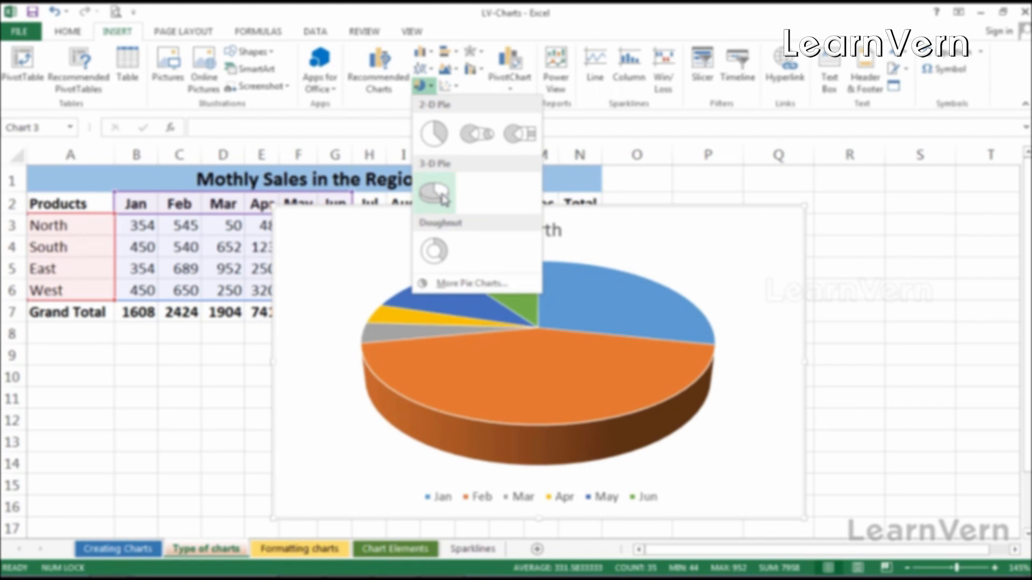
click(444, 199)
drag(410, 231, 575, 218)
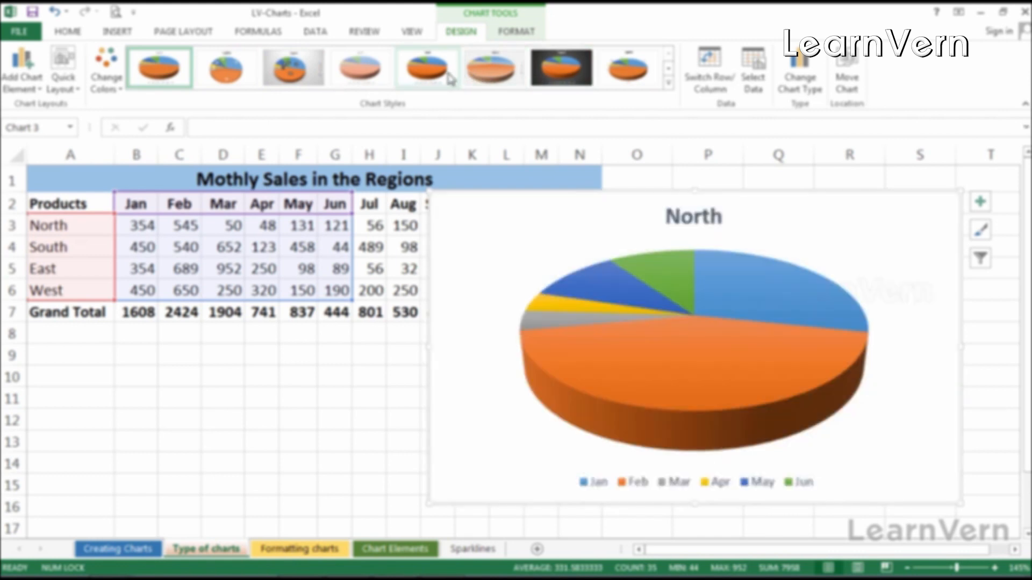
click(336, 376)
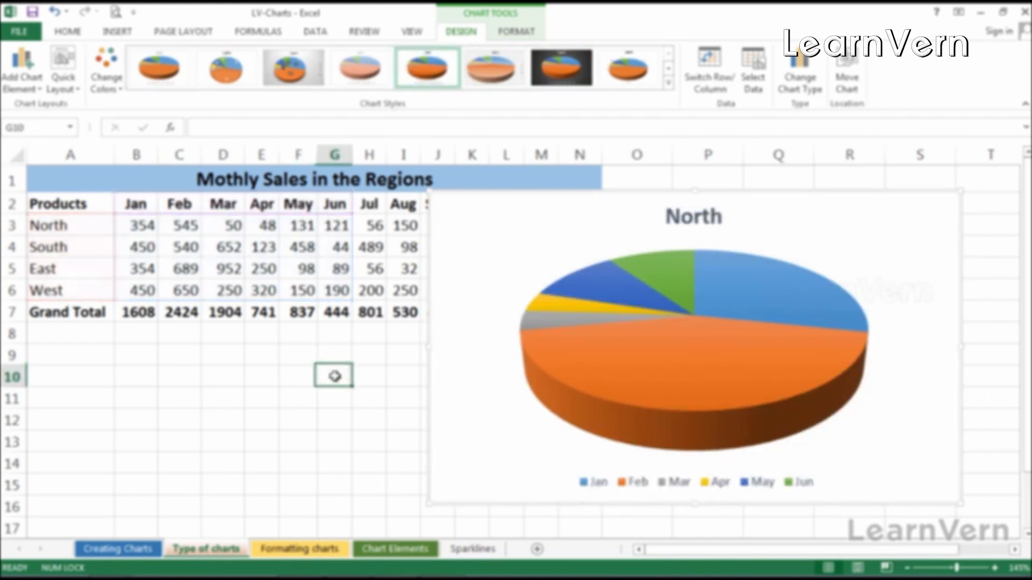
Replace the pie chart with a new 3-D pie chart built from the North and South sales for January to May in A2:F4.
click(657, 322)
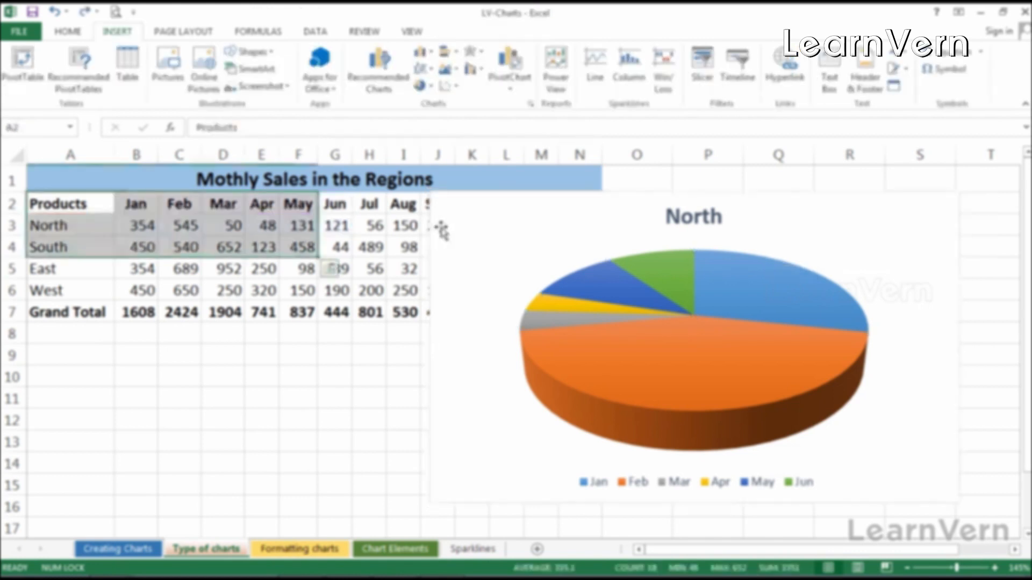
click(438, 224)
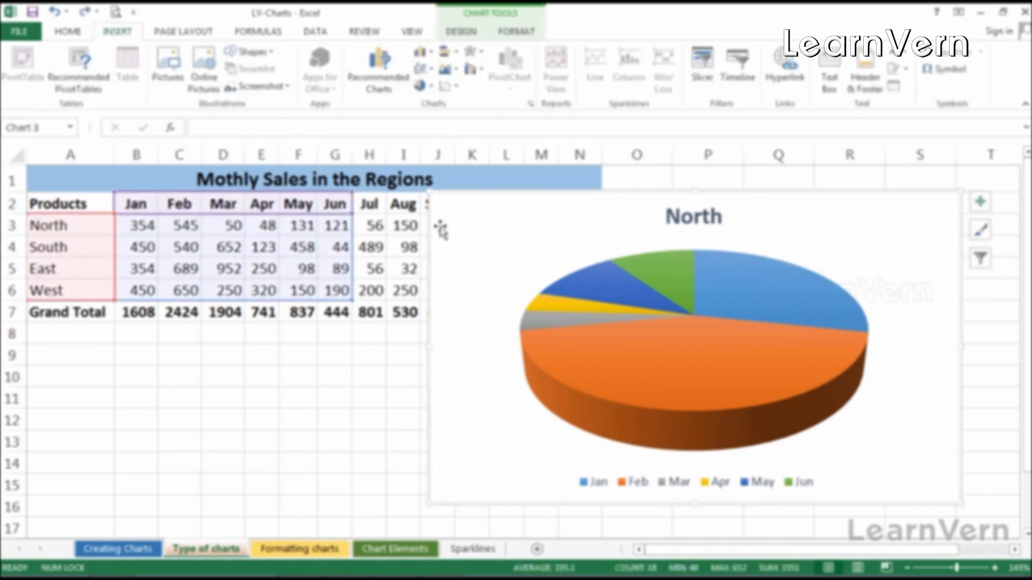
key(Delete)
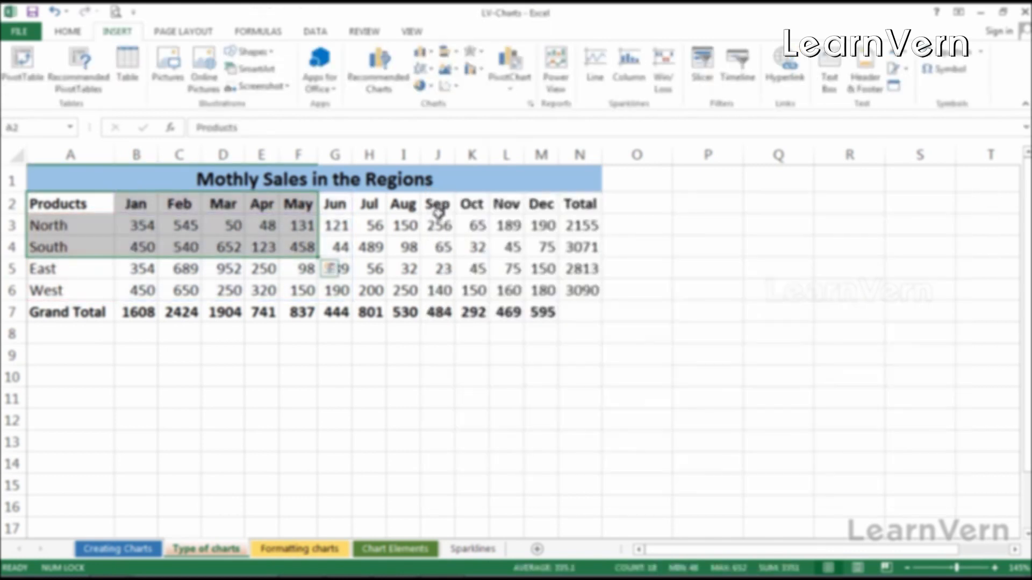
click(430, 87)
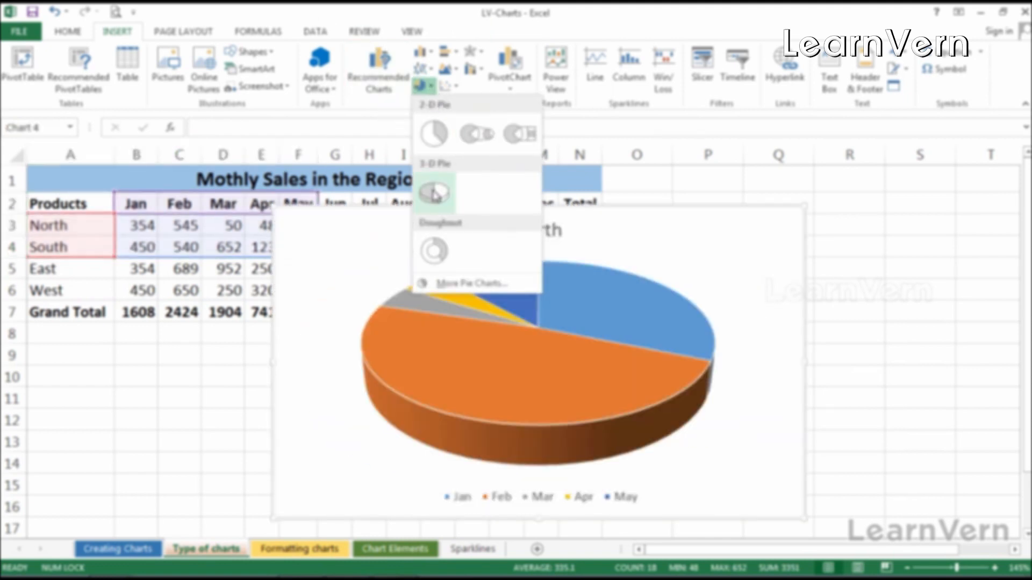
click(436, 189)
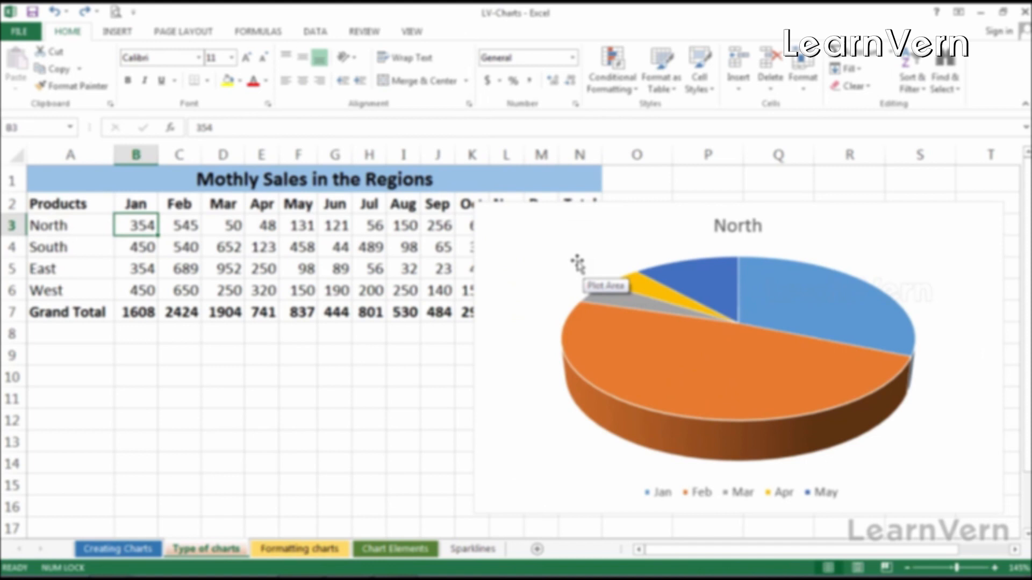
Set North's January sales in B3 to -354 and check how the pie chart's January and other slices represent the data.
double_click(135, 224)
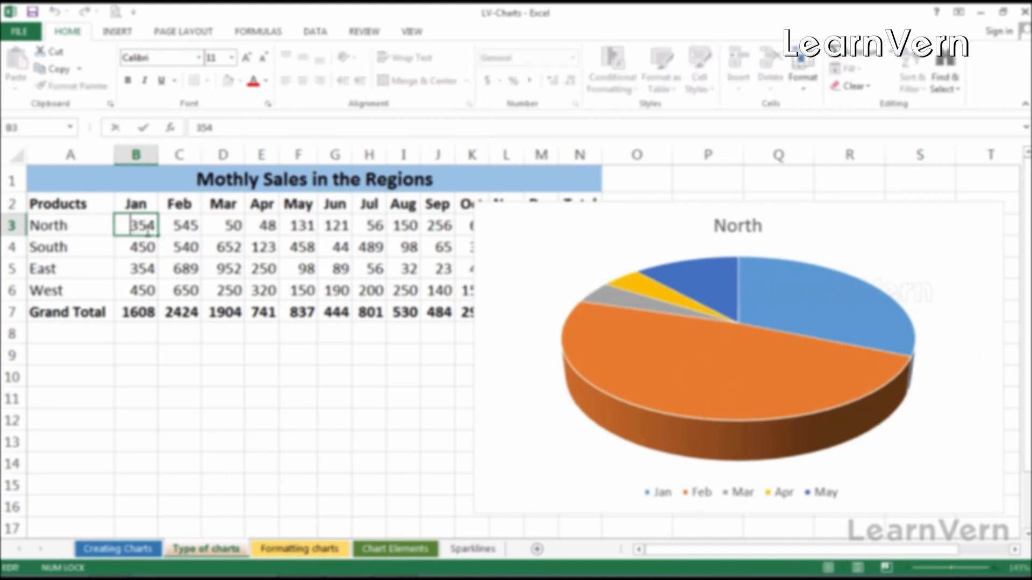
text(-)
key(Return)
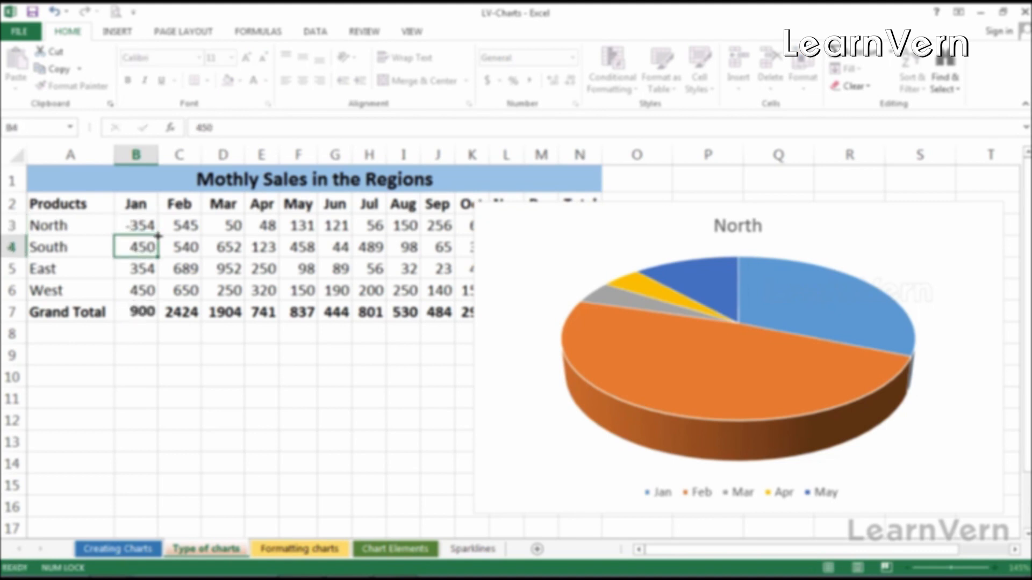
click(153, 225)
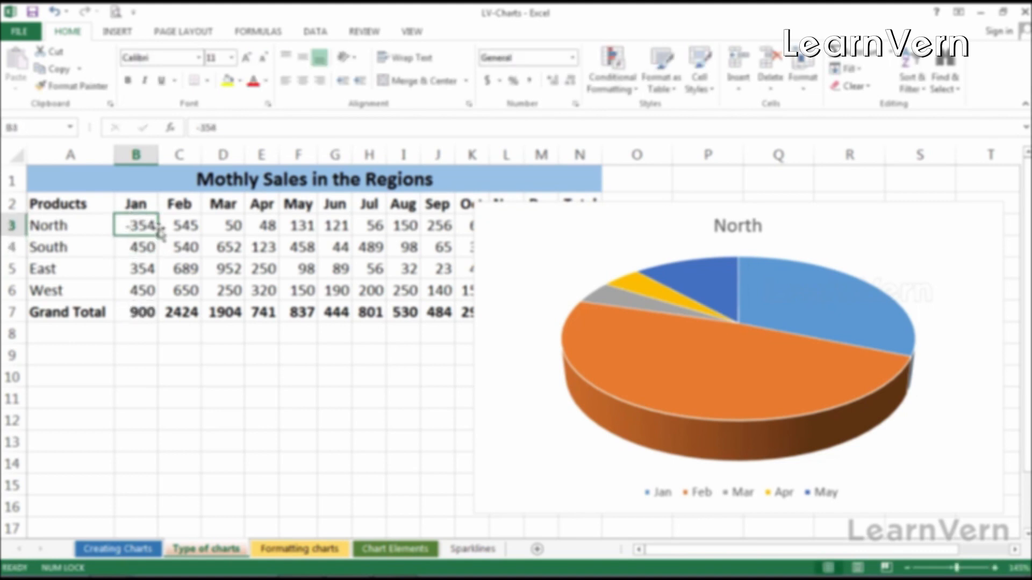
mouse_move(854, 311)
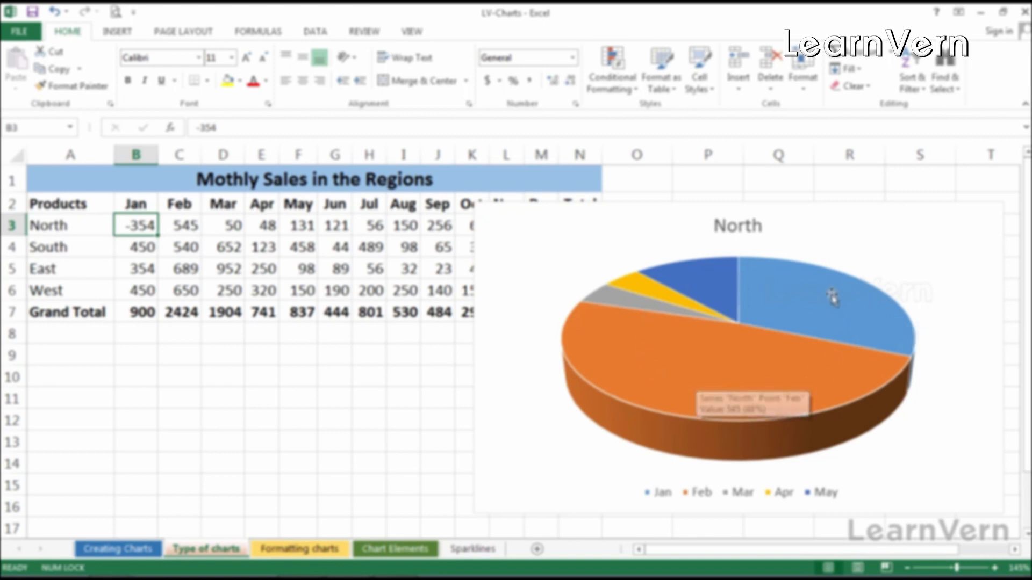
mouse_move(812, 361)
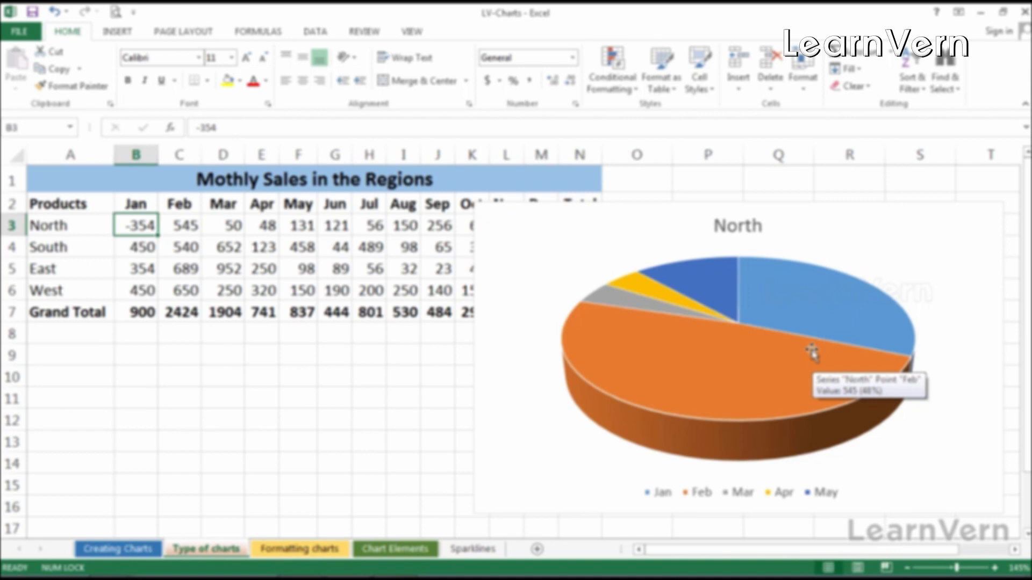
mouse_move(674, 284)
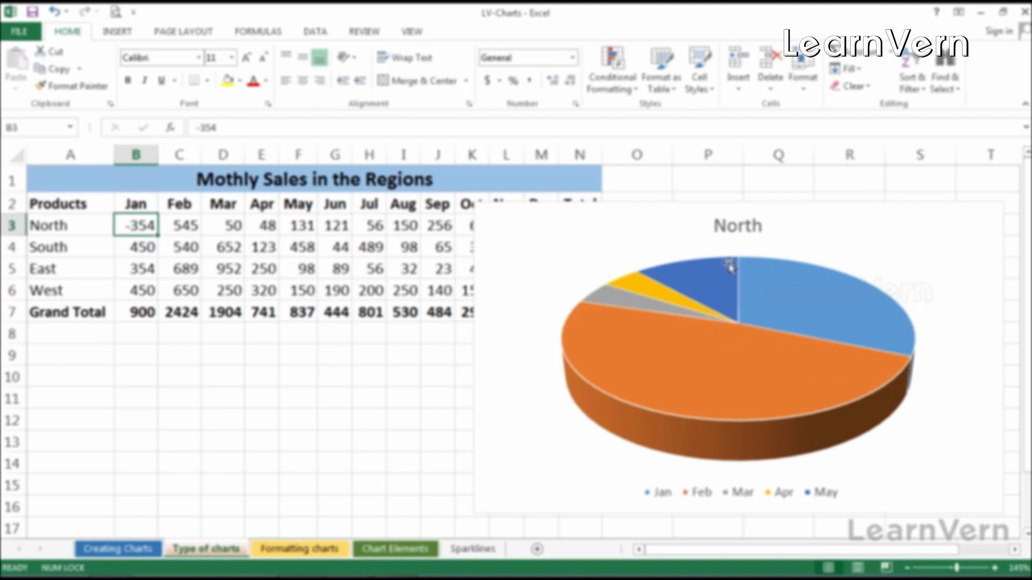
mouse_move(726, 264)
Insert a clustered column chart from the whole monthly sales table and shift it up by about one row.
click(116, 34)
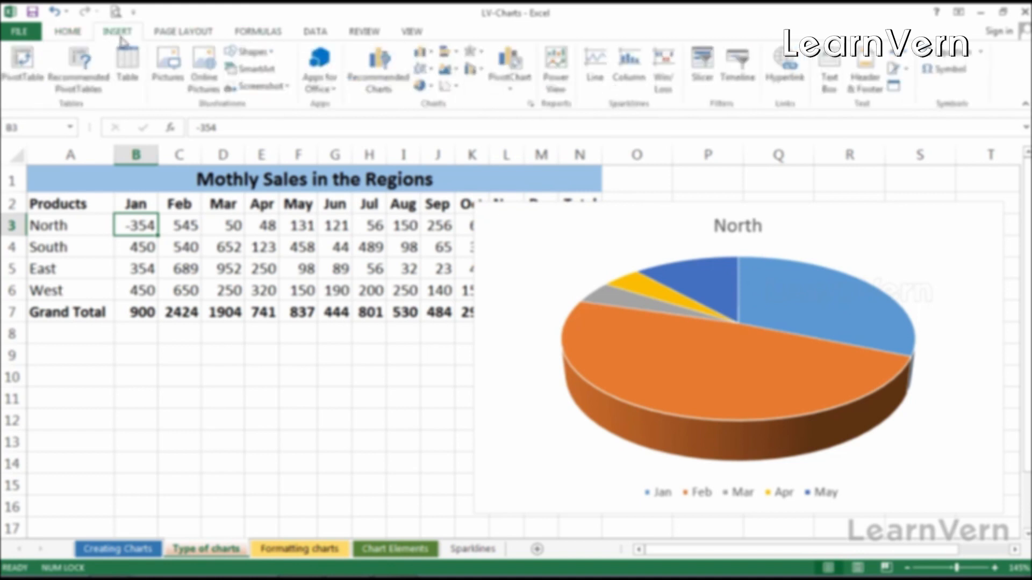
click(395, 89)
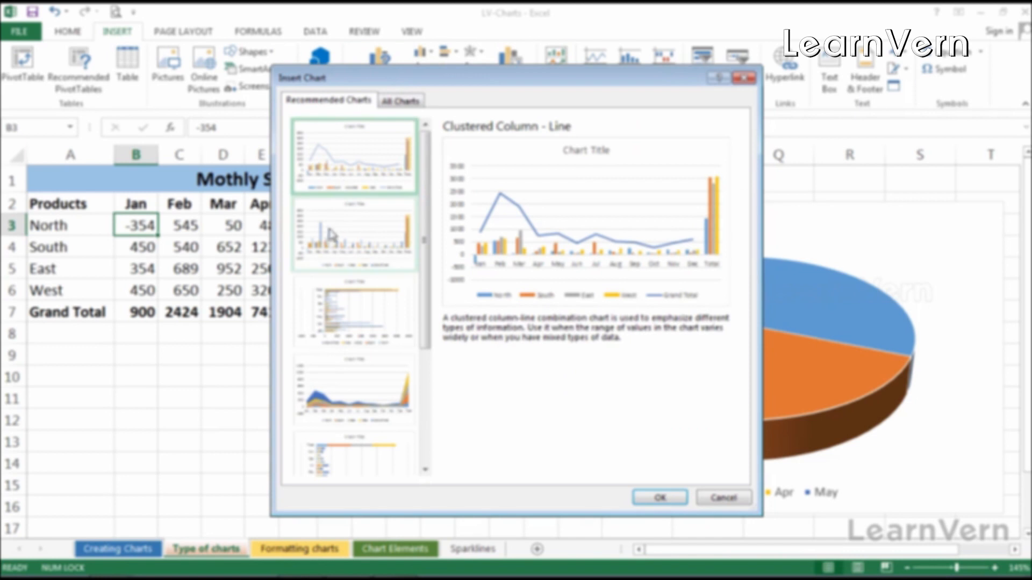
click(400, 100)
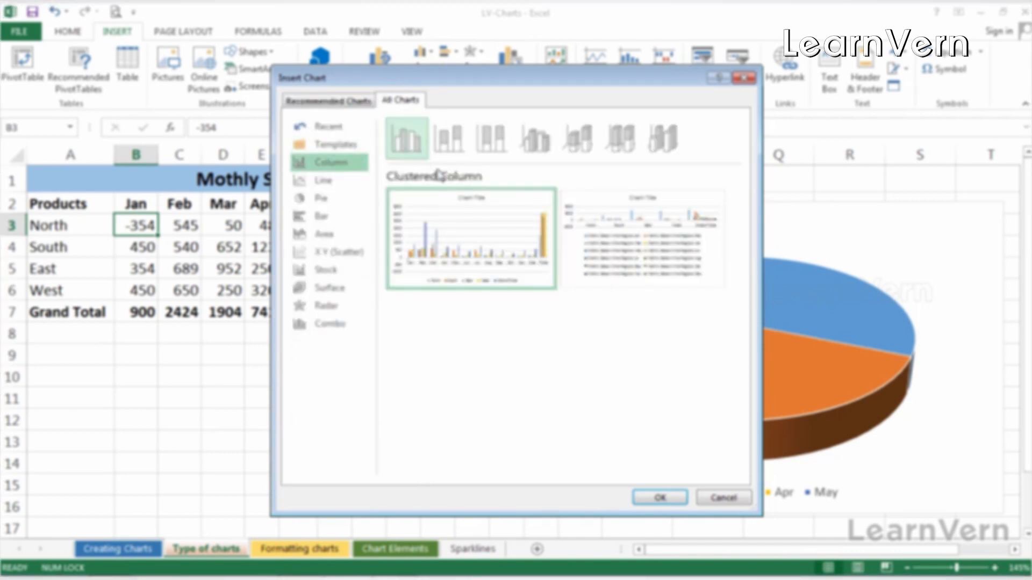
click(634, 499)
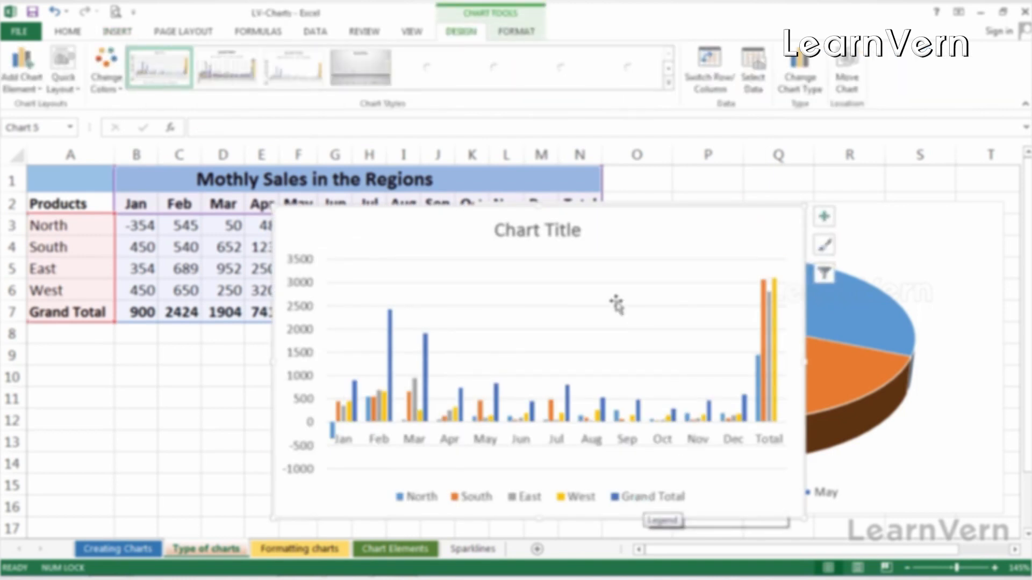
drag(678, 235, 682, 207)
Delete the 3-D pie chart and open the chart type options for the clustered column chart.
click(916, 225)
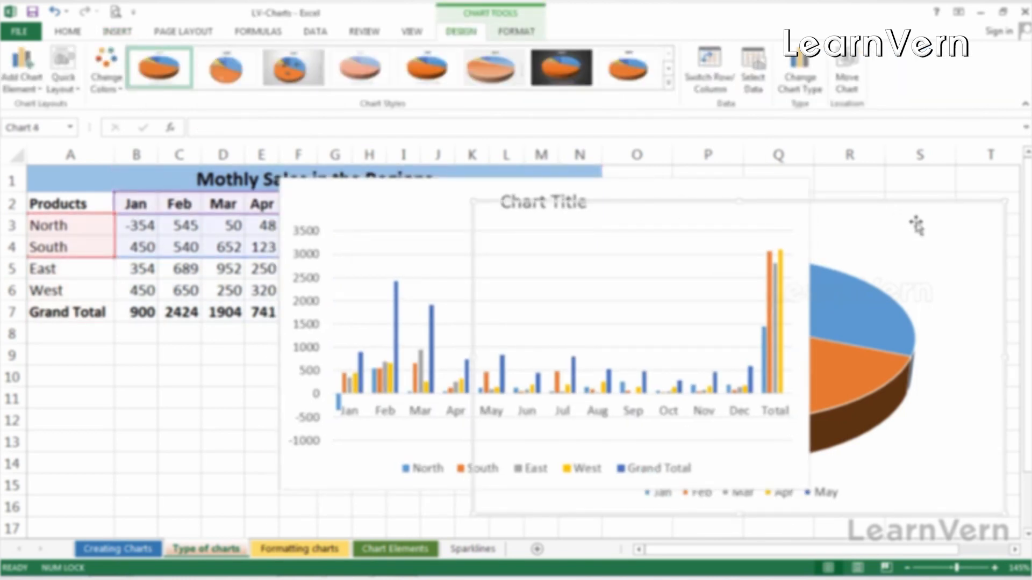
key(Delete)
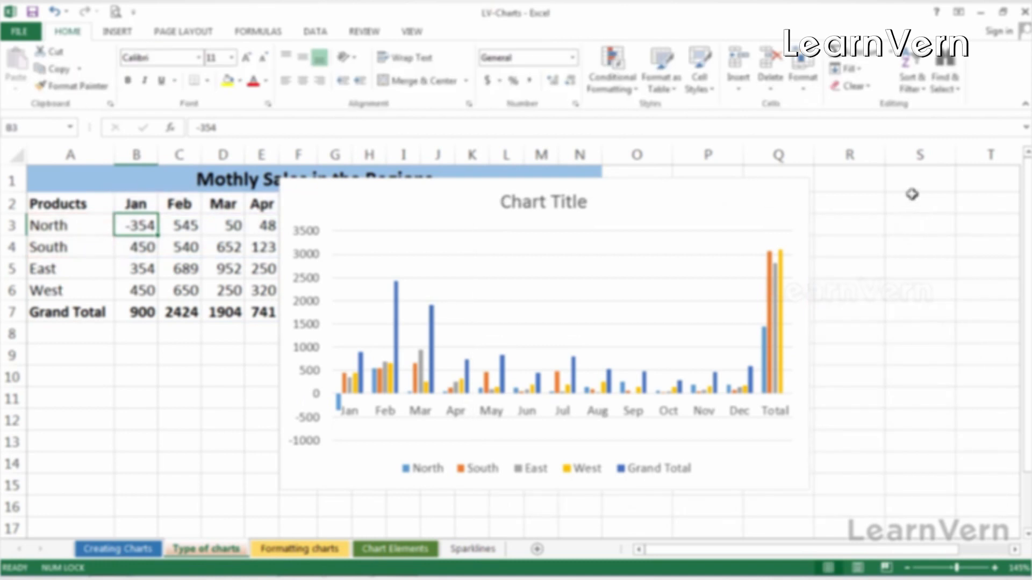
click(790, 210)
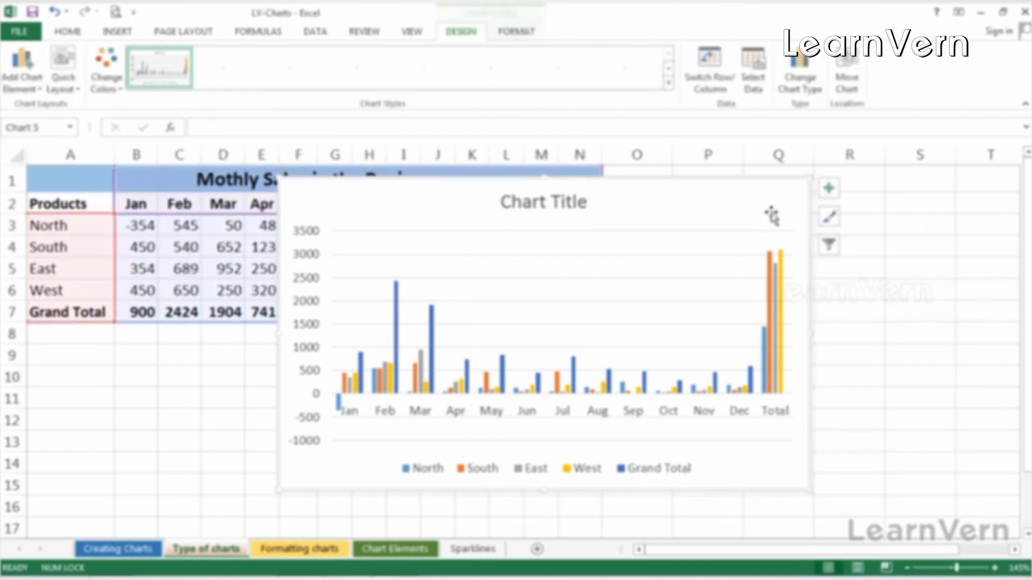
click(799, 86)
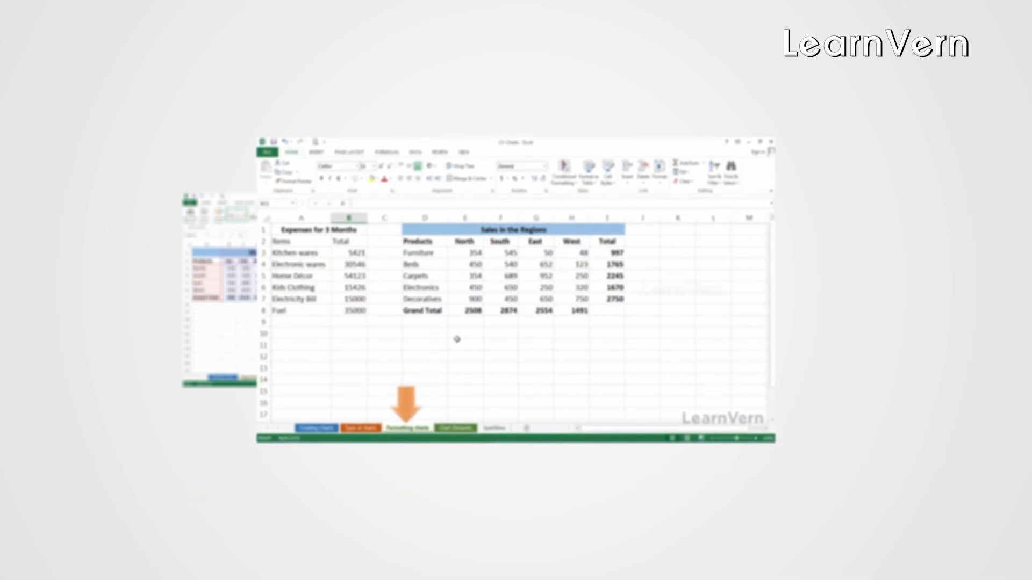
On the Formatting charts sheet, insert a default column chart from D2:H7 and move it to start at about column E, row 3.
drag(410, 240, 575, 297)
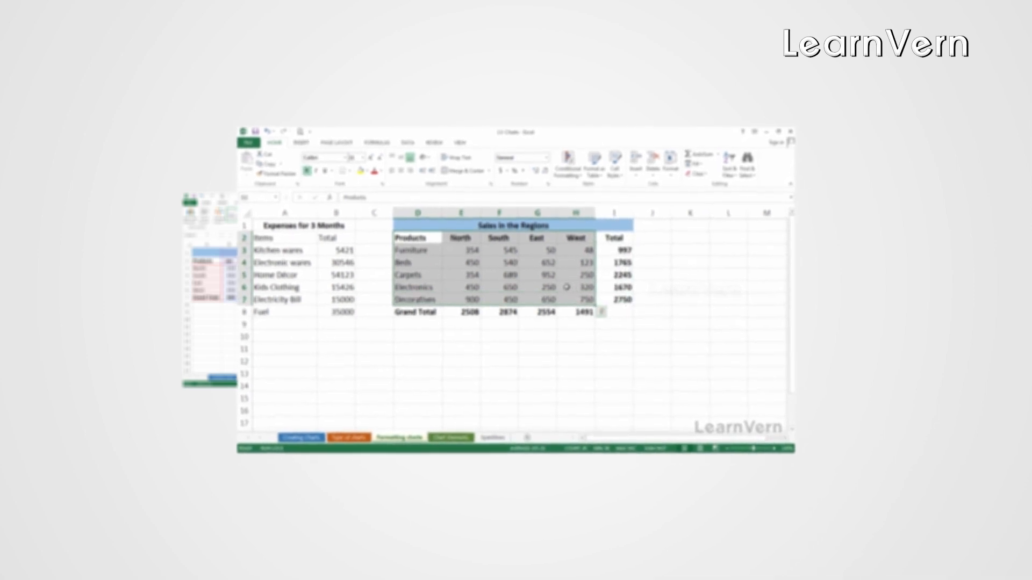
key(alt+F1)
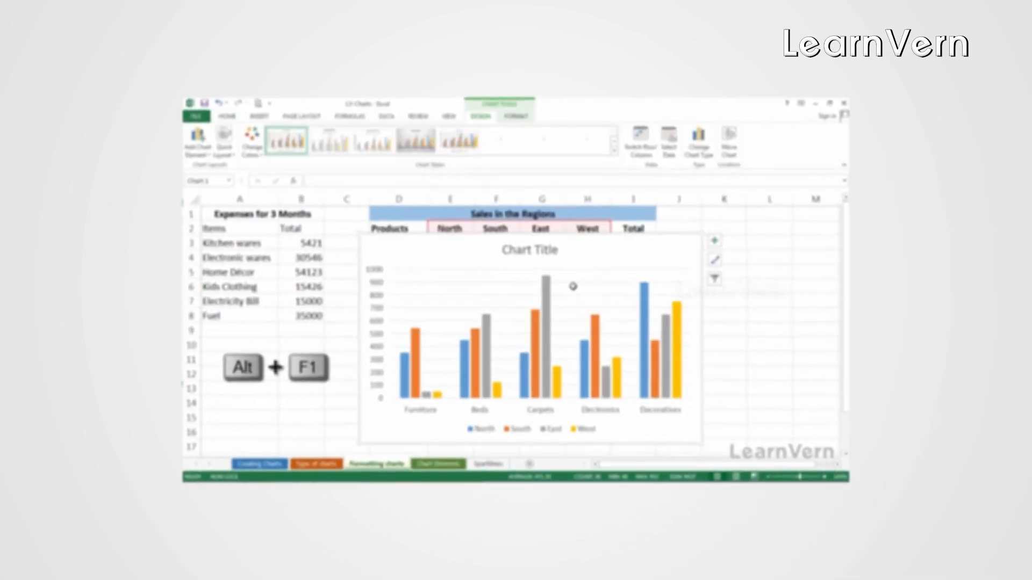
drag(477, 248, 544, 252)
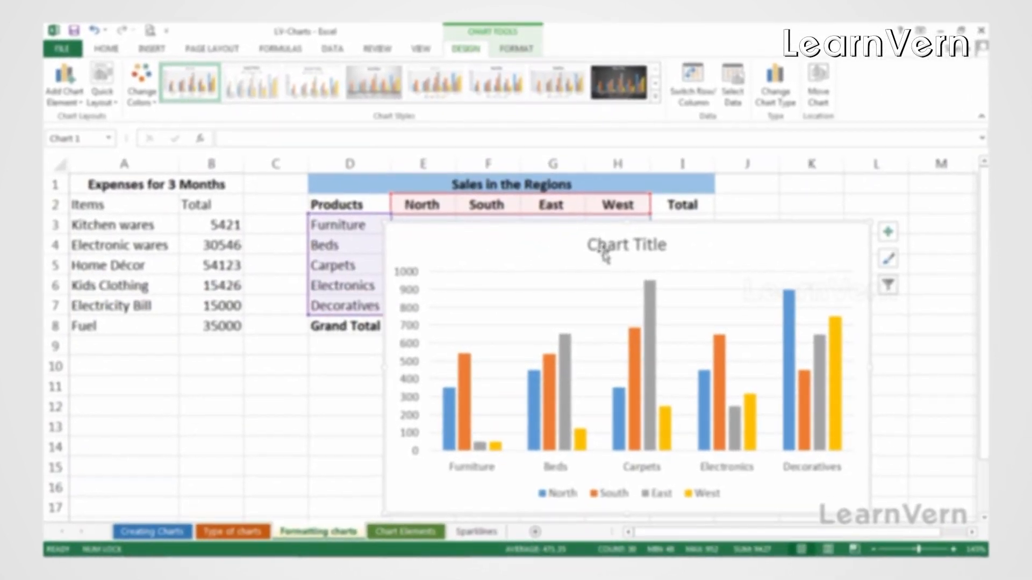
Examine the new chart's parts by selecting its title, legend, plot area and chart area in turn.
click(605, 253)
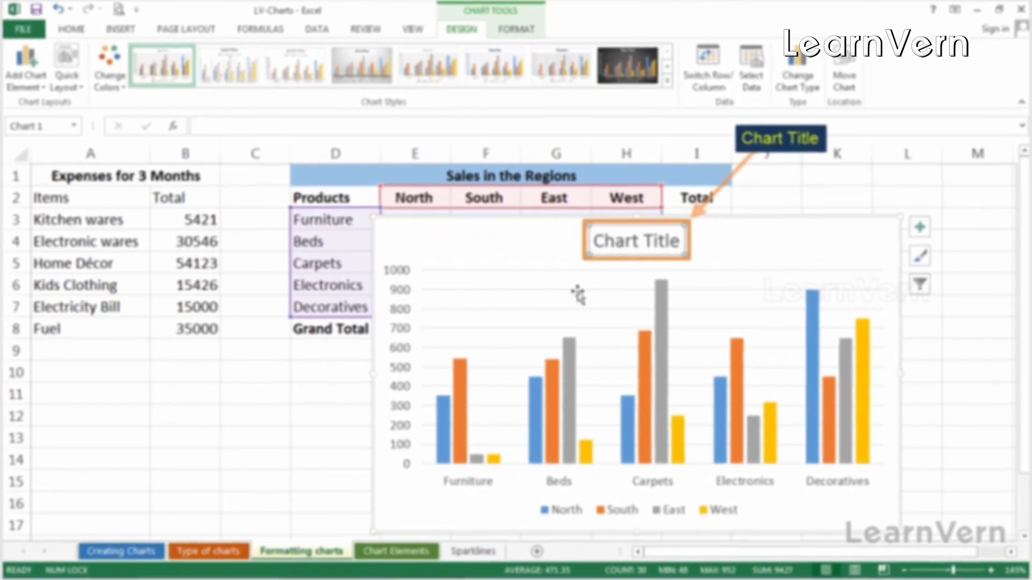
click(535, 510)
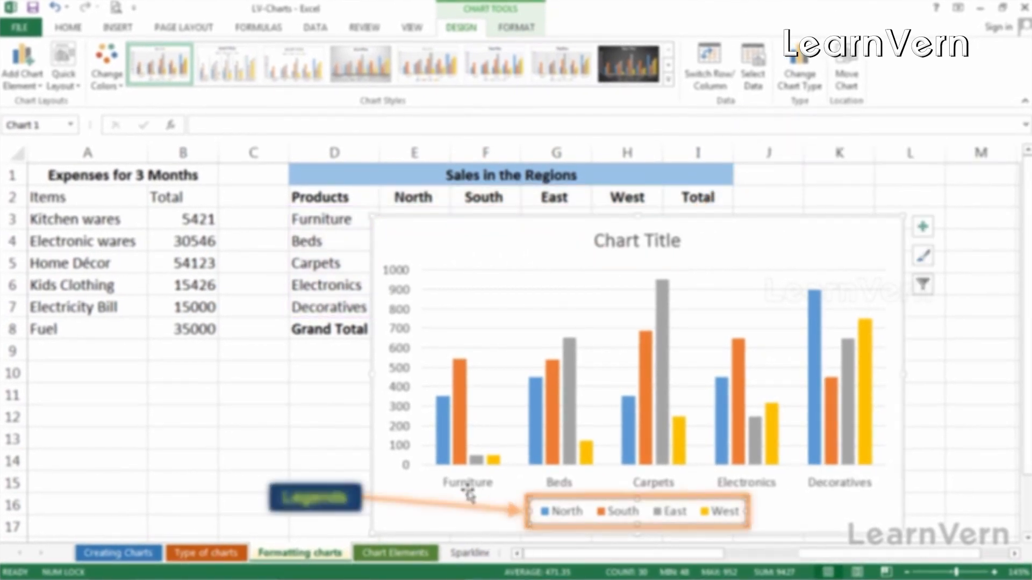
click(447, 335)
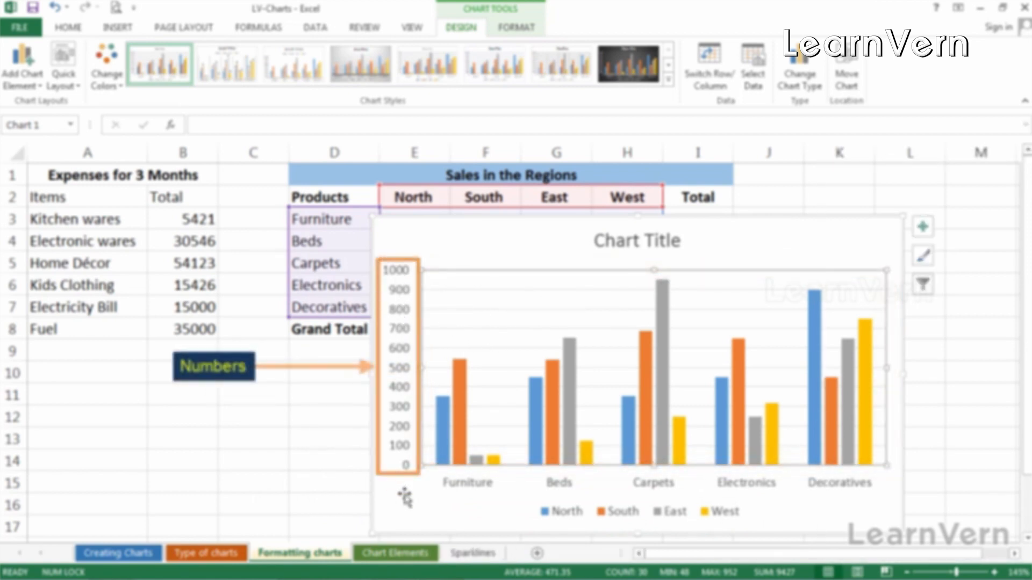
click(392, 517)
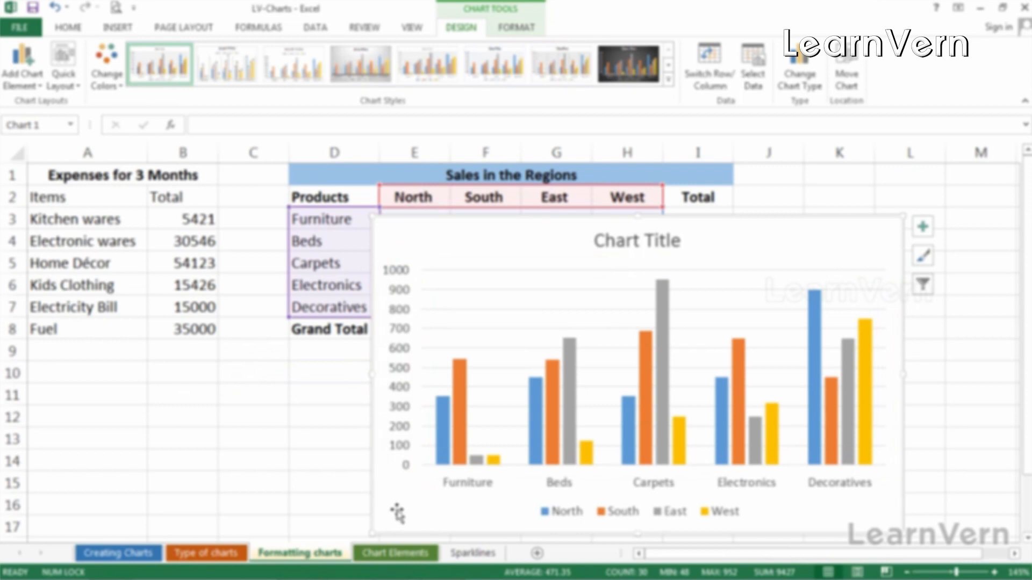
Link the chart title to the table heading in the merged cell D1:I1 with a formula.
click(660, 244)
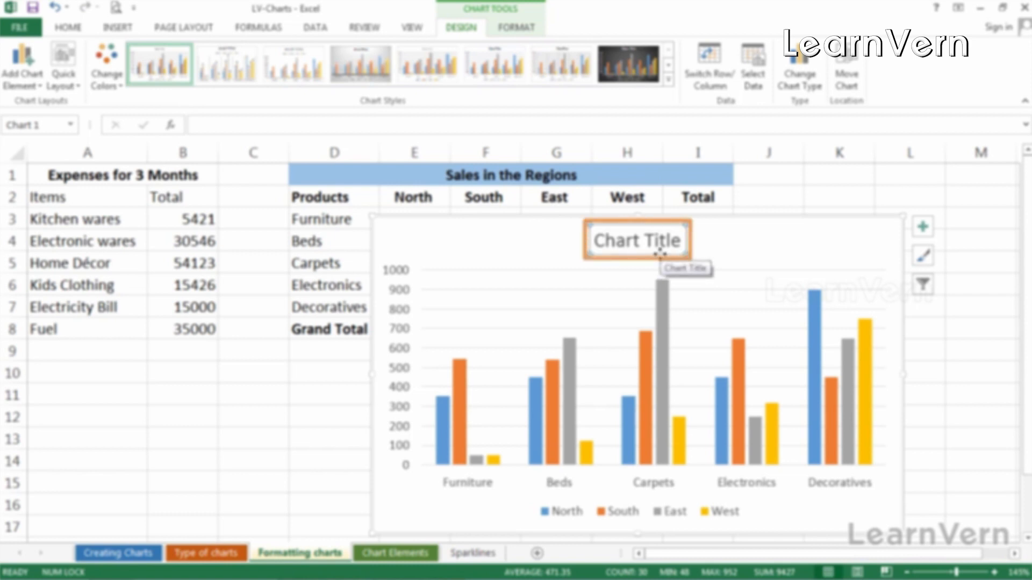
click(651, 242)
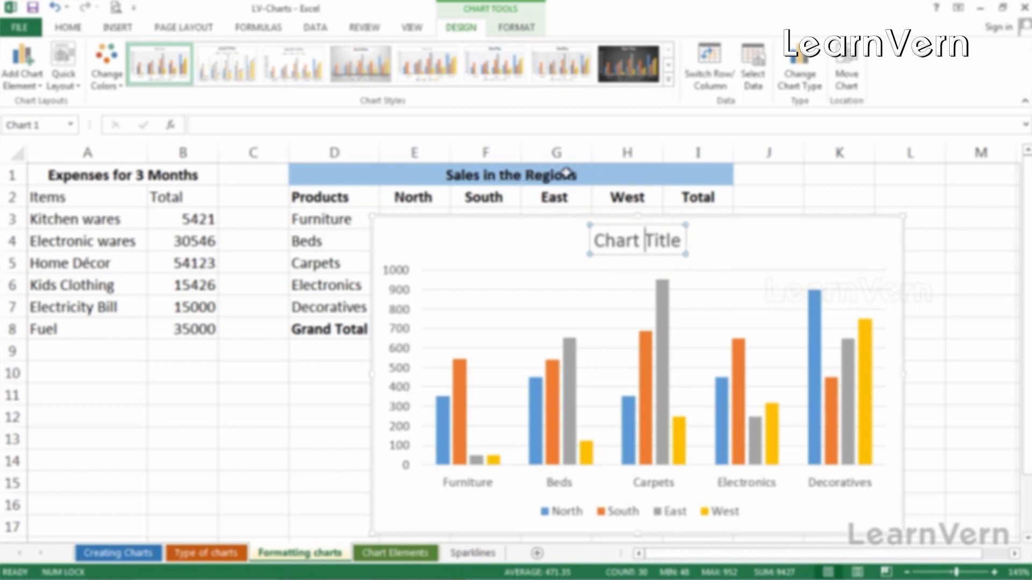
click(589, 230)
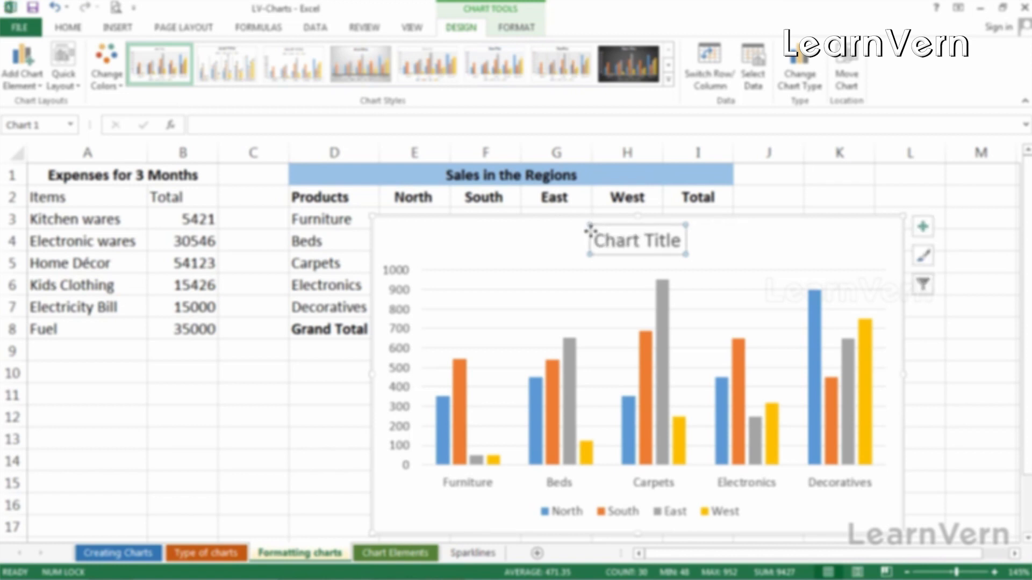
text(=)
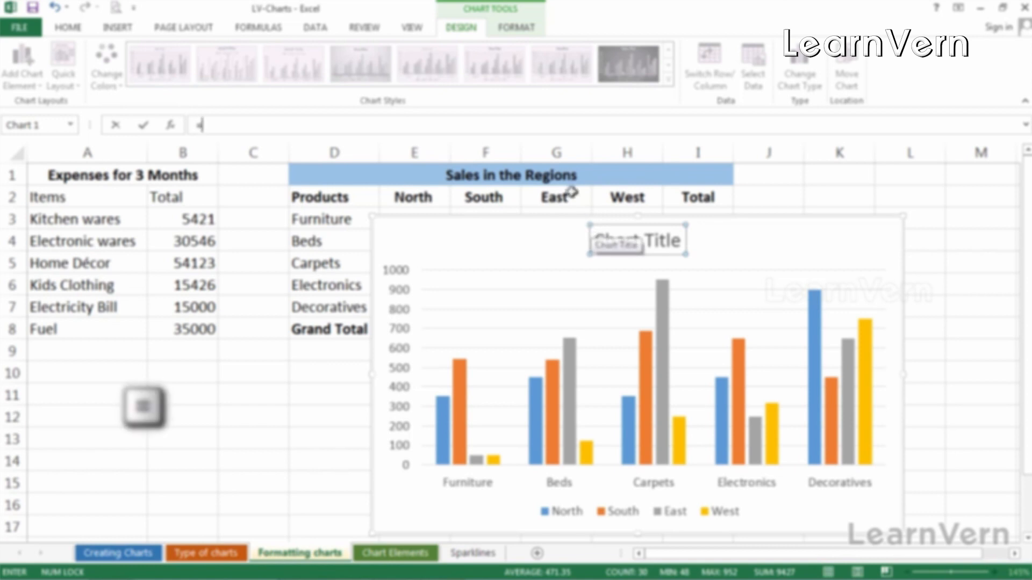
click(581, 173)
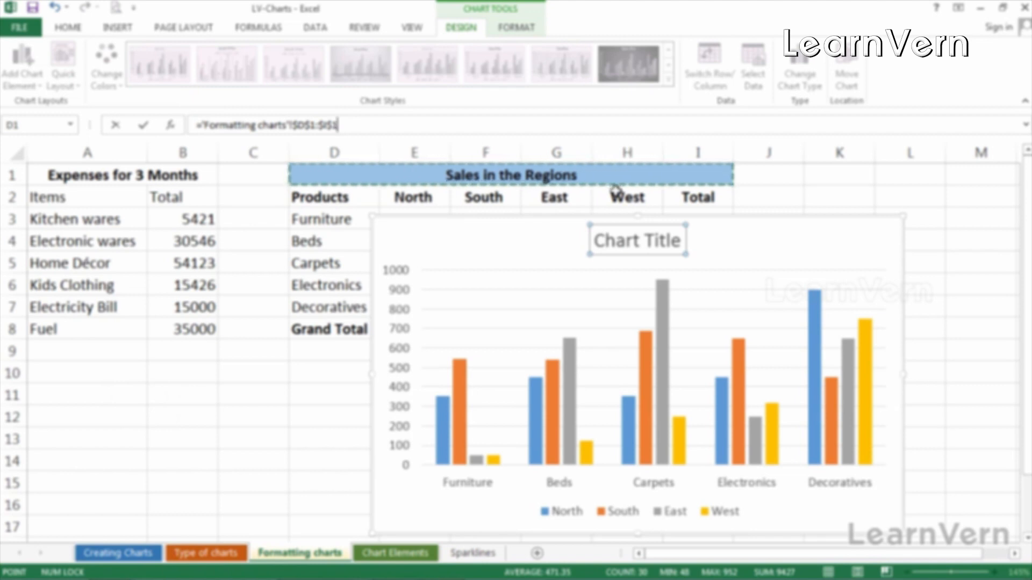
key(Return)
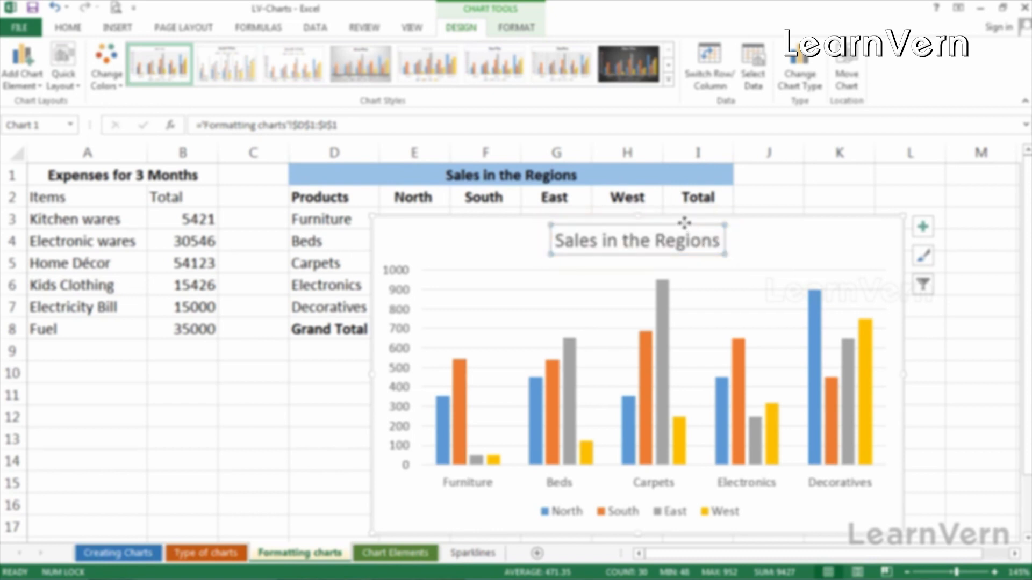
Try an orange fill on the chart title and reset it to No Fill.
click(67, 27)
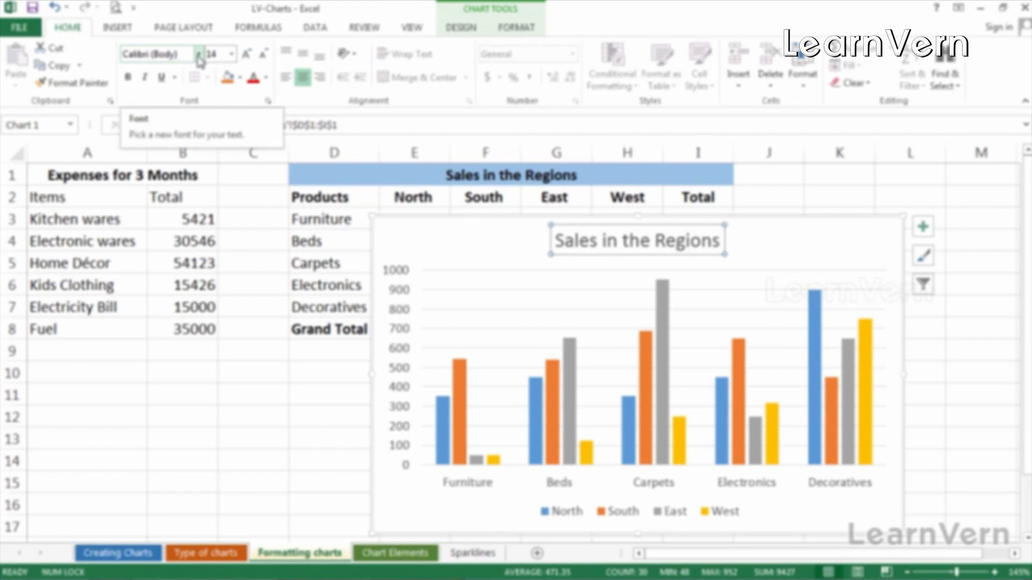
click(228, 78)
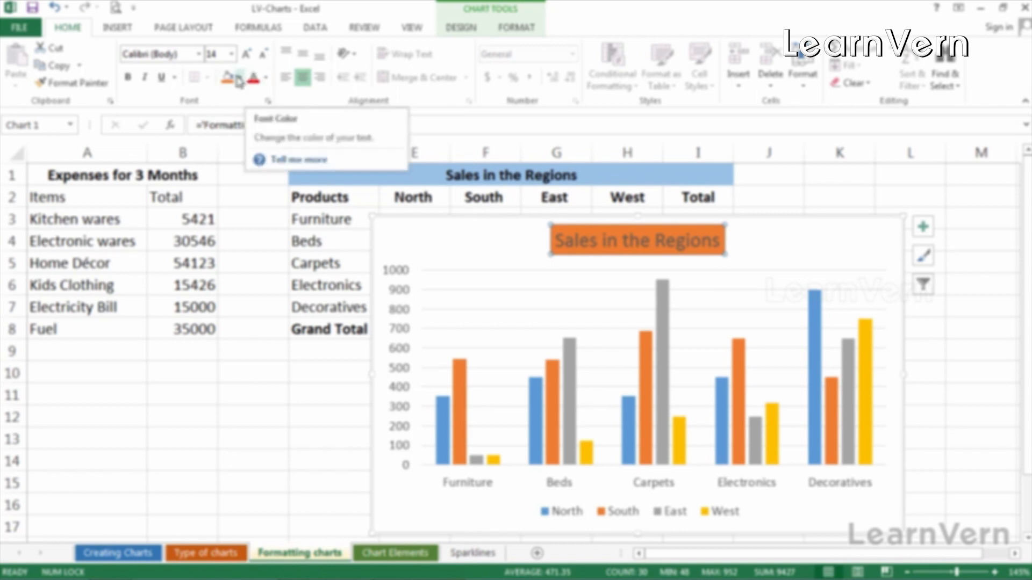
click(239, 78)
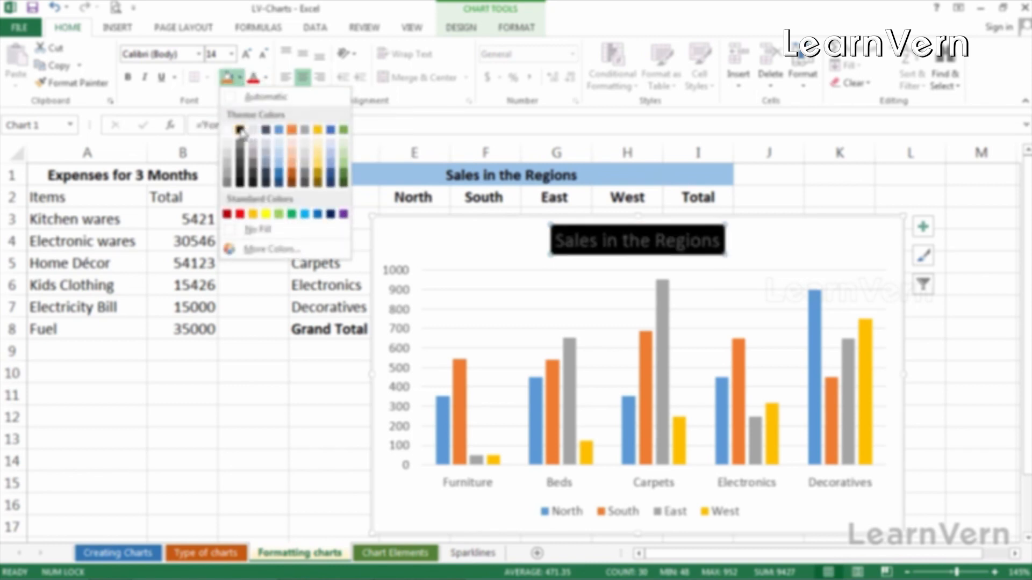
click(254, 229)
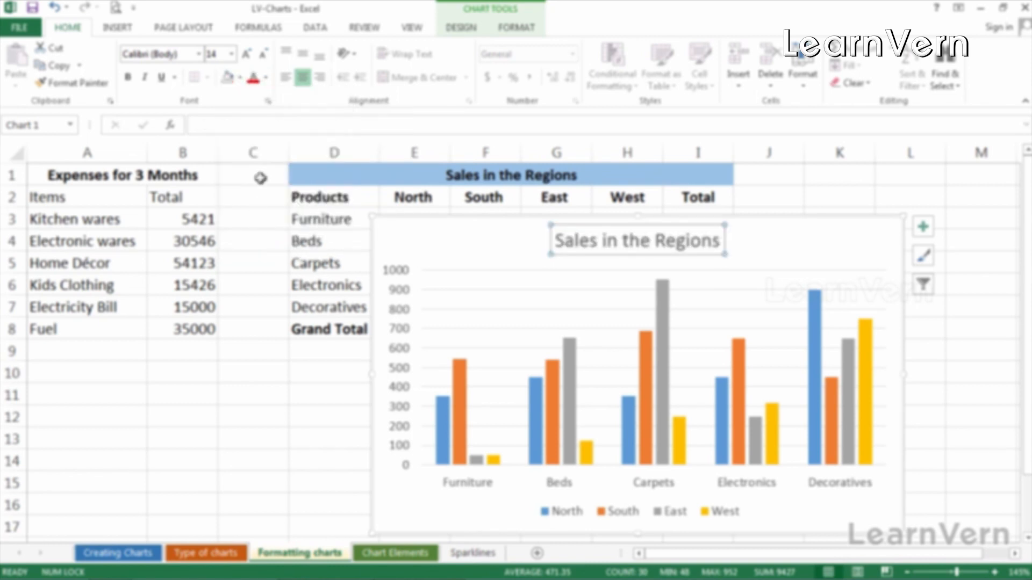
Make the chart title's text blue and bold.
click(266, 77)
click(304, 131)
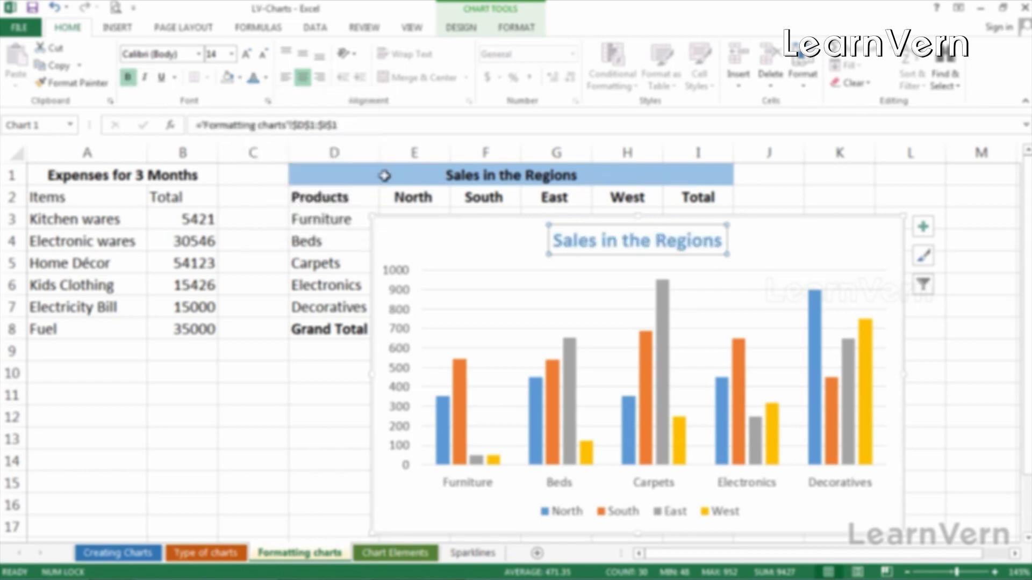
Apply the quick layout Layout 9 to the Sales in the Regions chart.
click(409, 231)
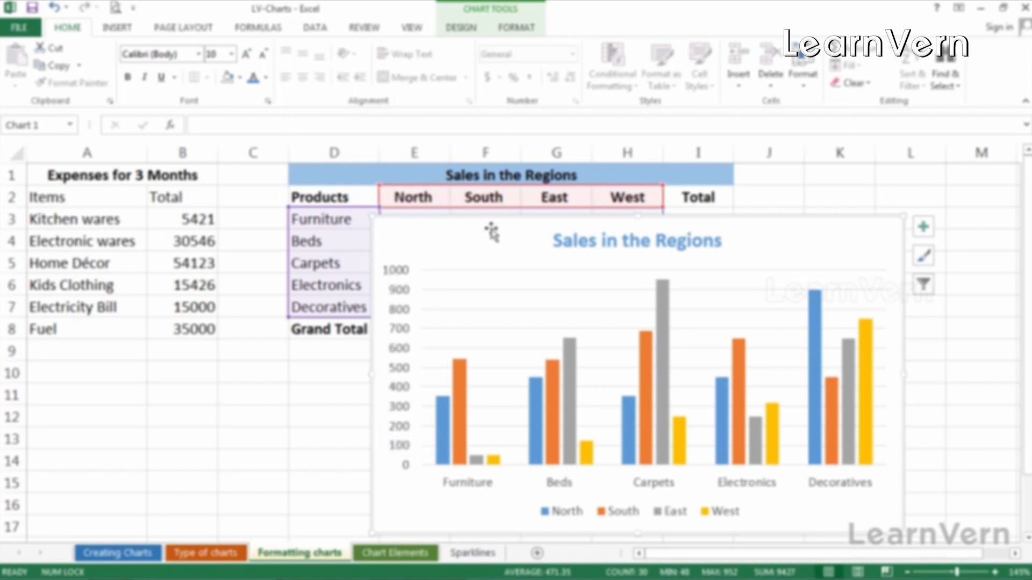
click(510, 9)
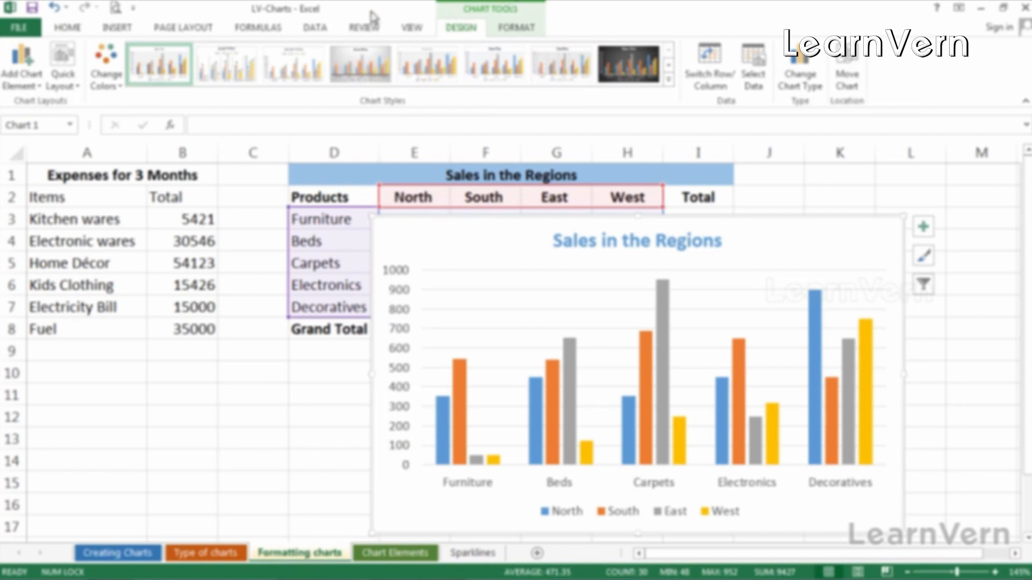
click(73, 80)
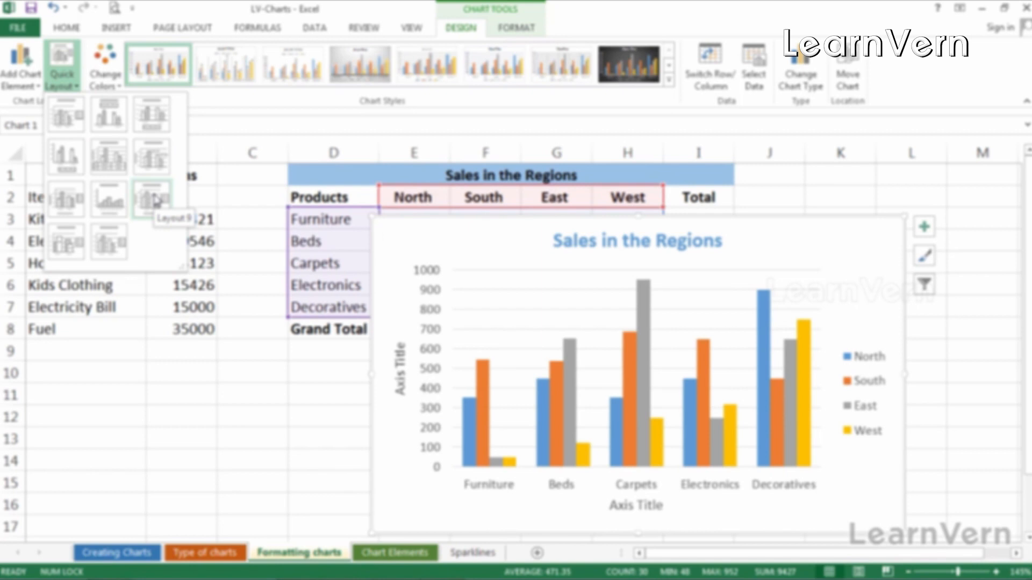
click(155, 200)
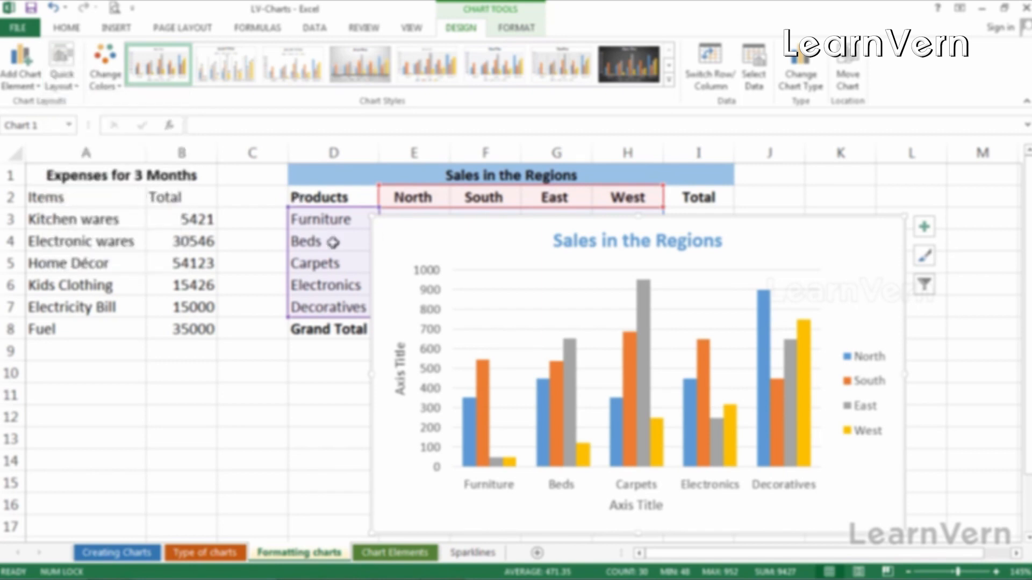
Set the chart's vertical axis title to "Sales in Rupees".
click(399, 368)
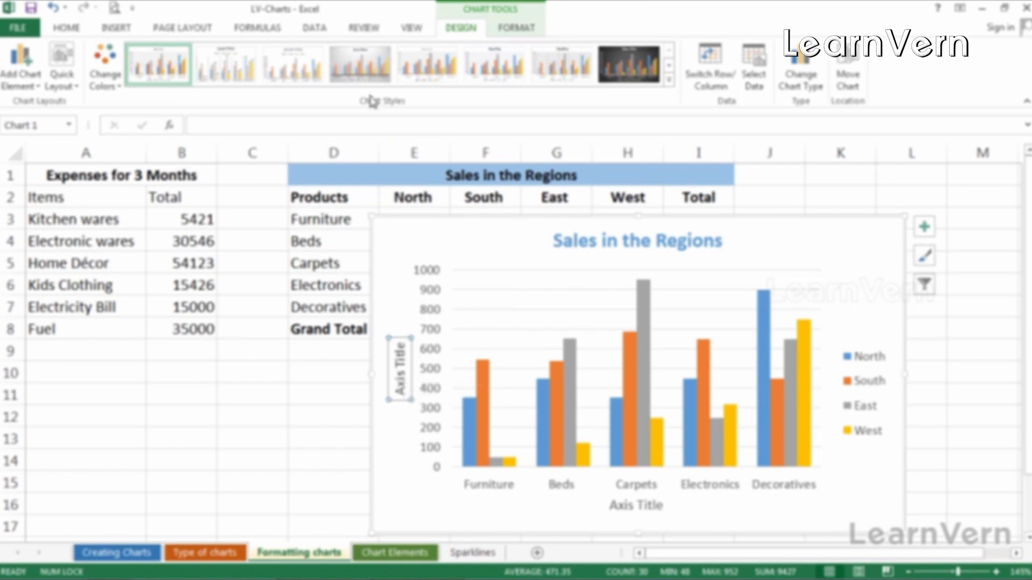
click(356, 125)
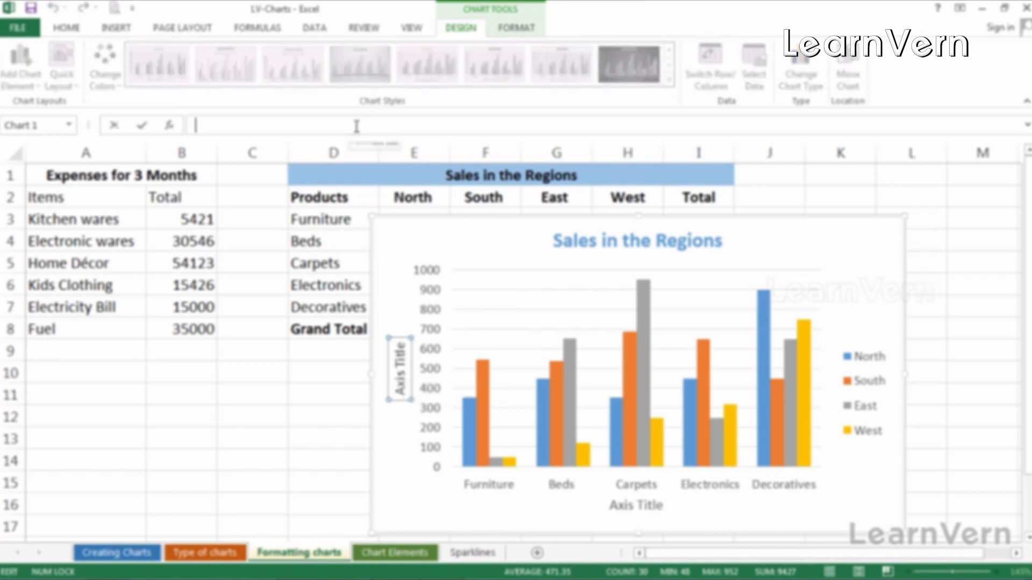
text(Sales)
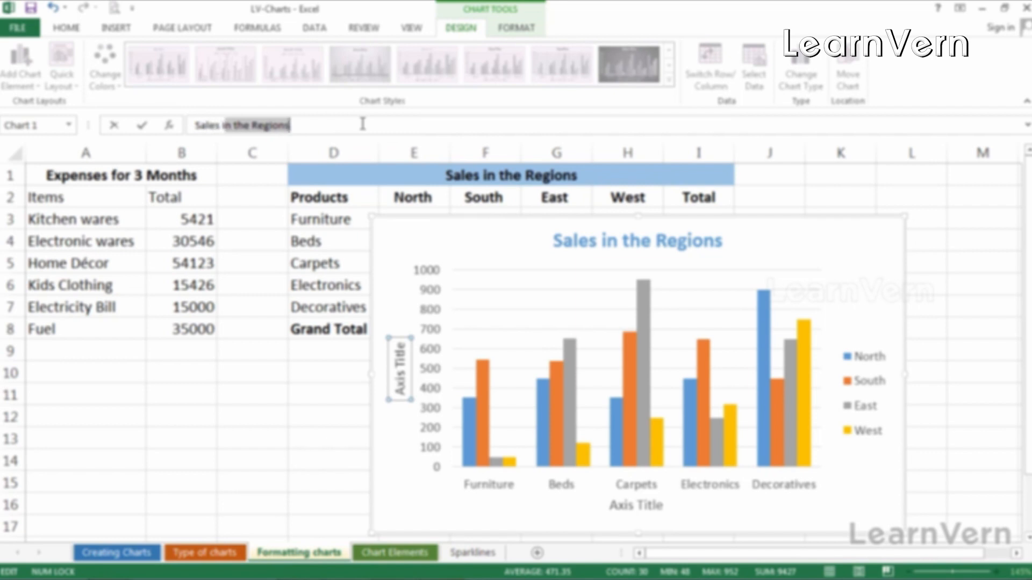
text( in Rup)
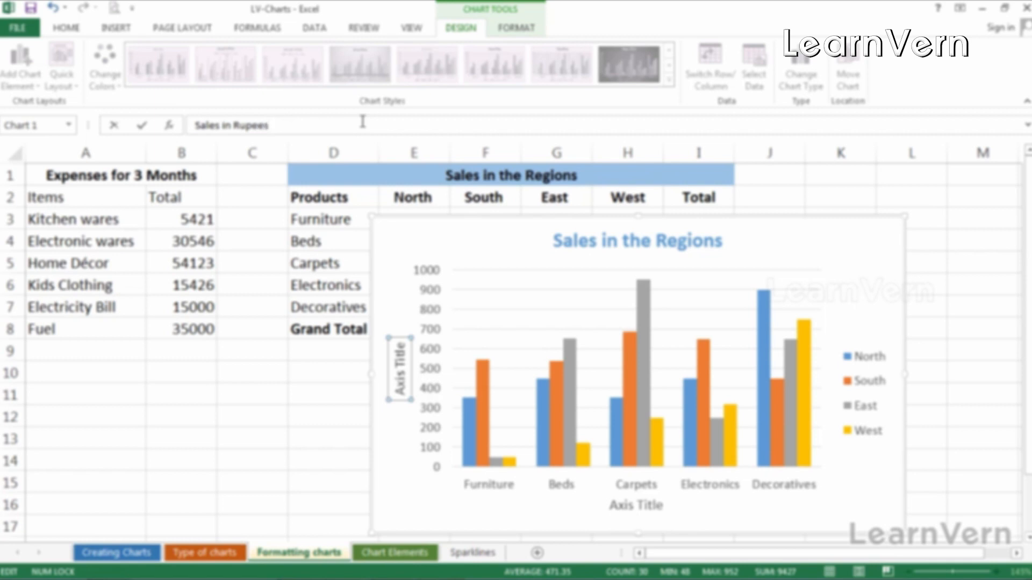
key(Return)
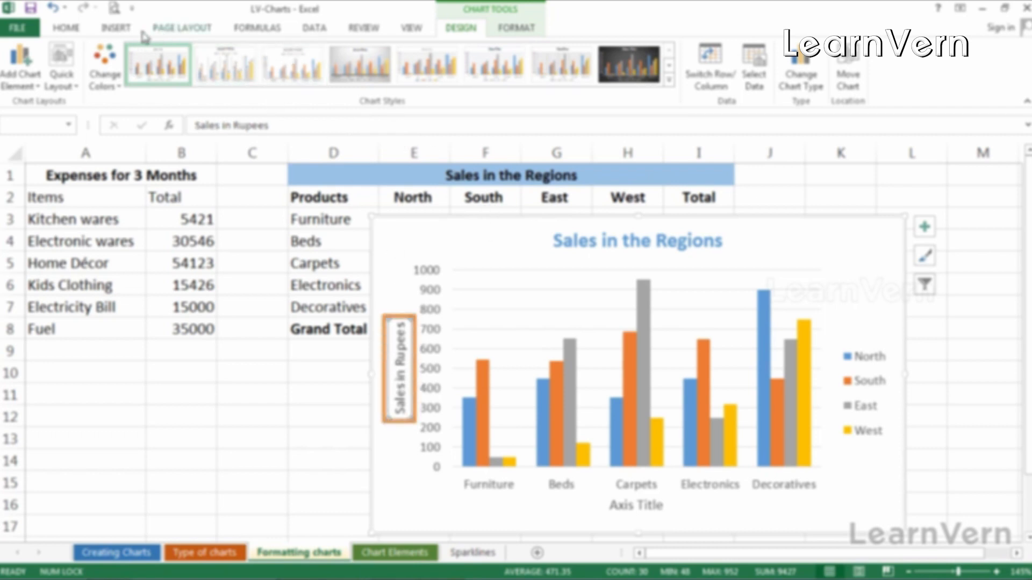
Colour the vertical axis title dark orange and remove bold from the table heading in the merged cell D1:I1.
click(64, 28)
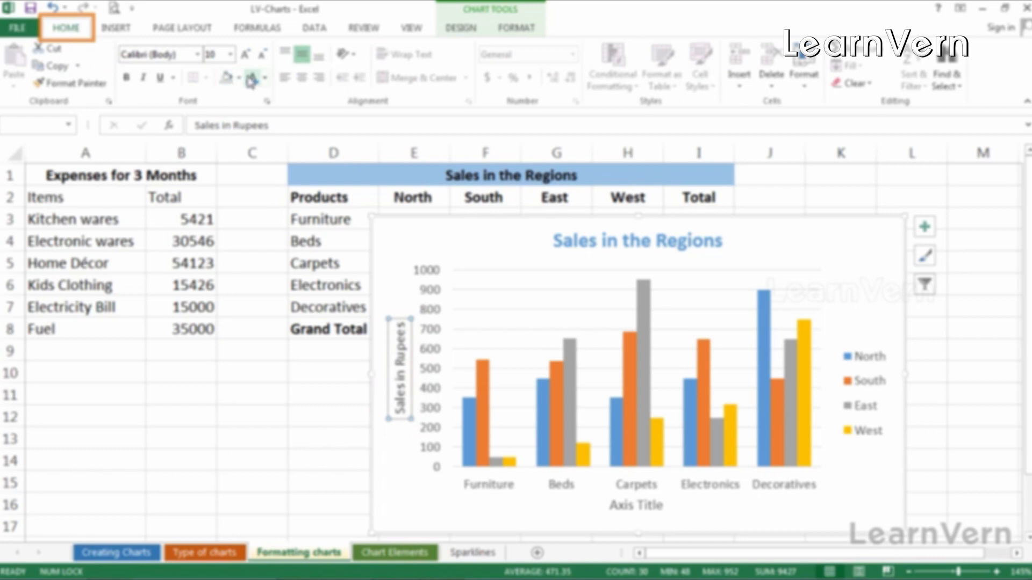
click(265, 78)
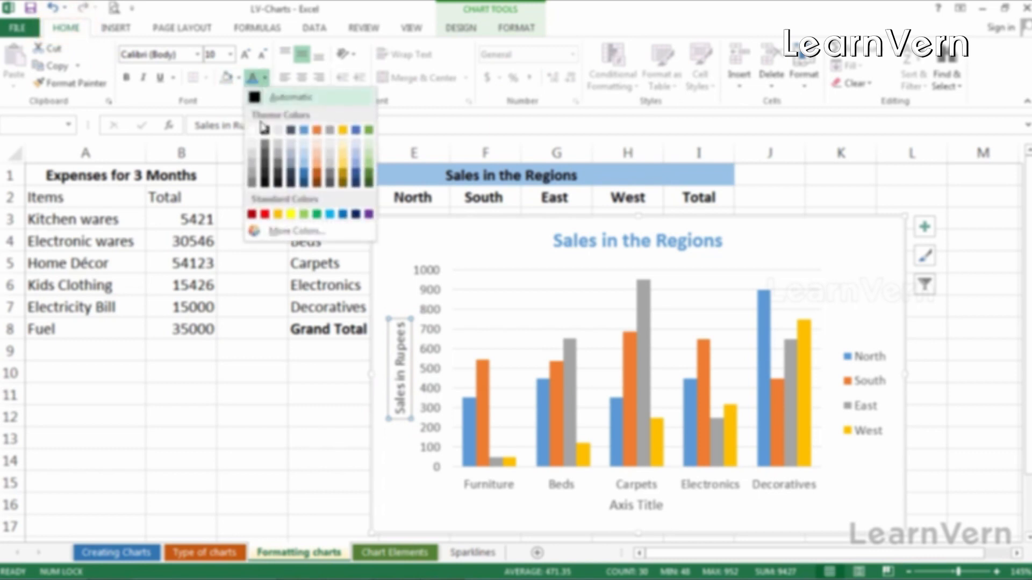
click(317, 182)
click(318, 170)
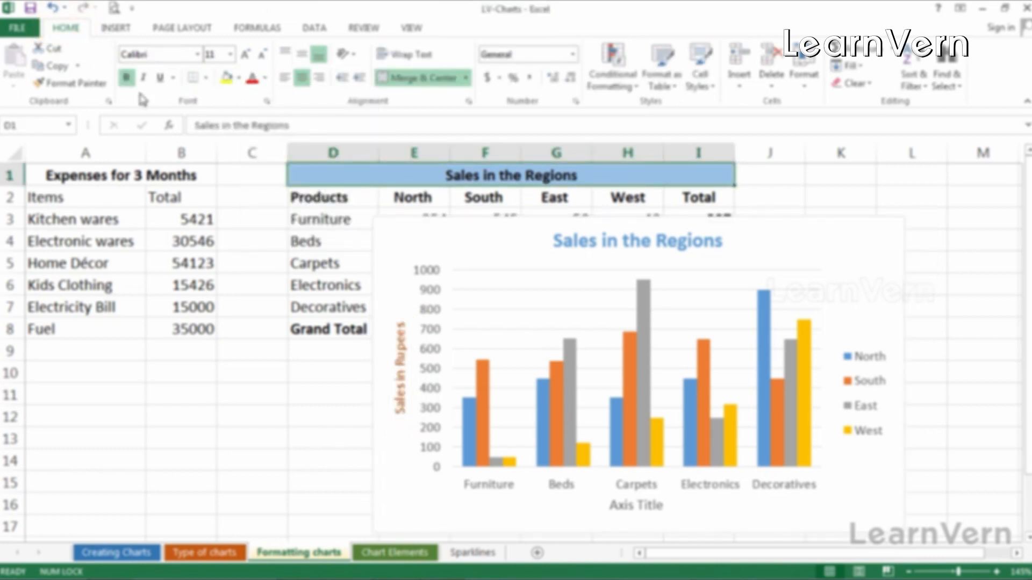
click(127, 77)
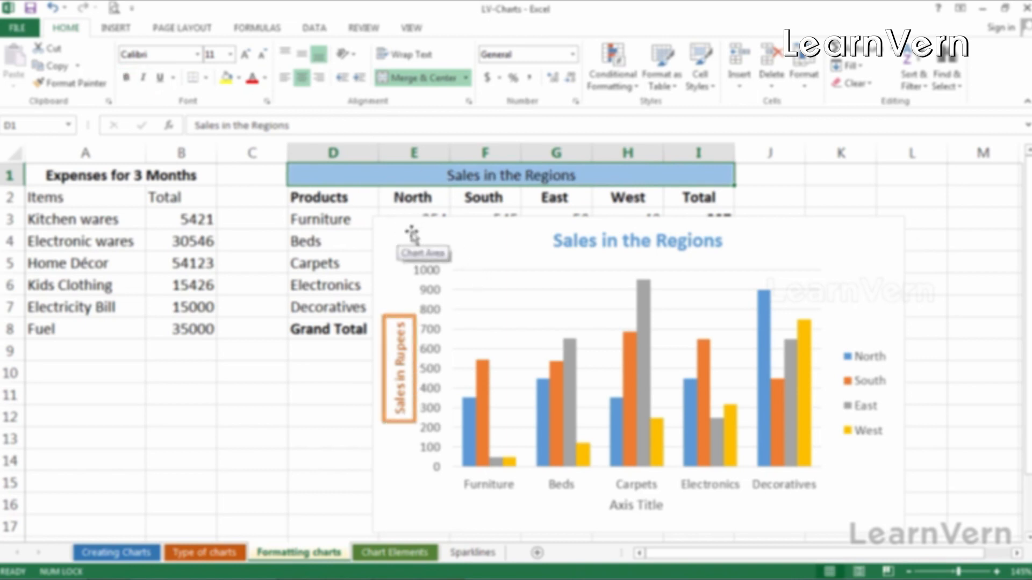
Widen the chart to about column K and set its horizontal axis title to "Products".
click(876, 307)
drag(905, 374, 984, 371)
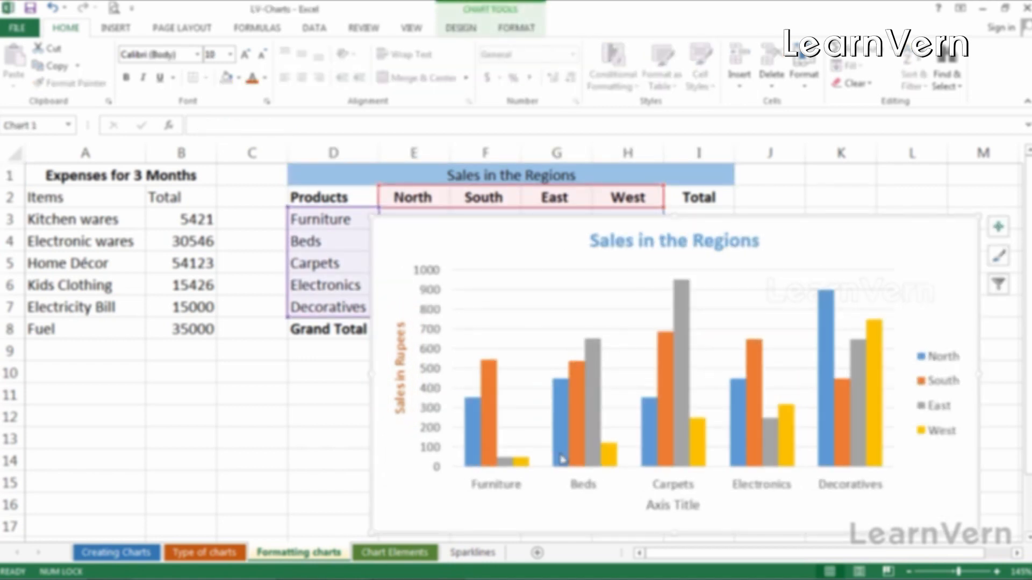
click(673, 508)
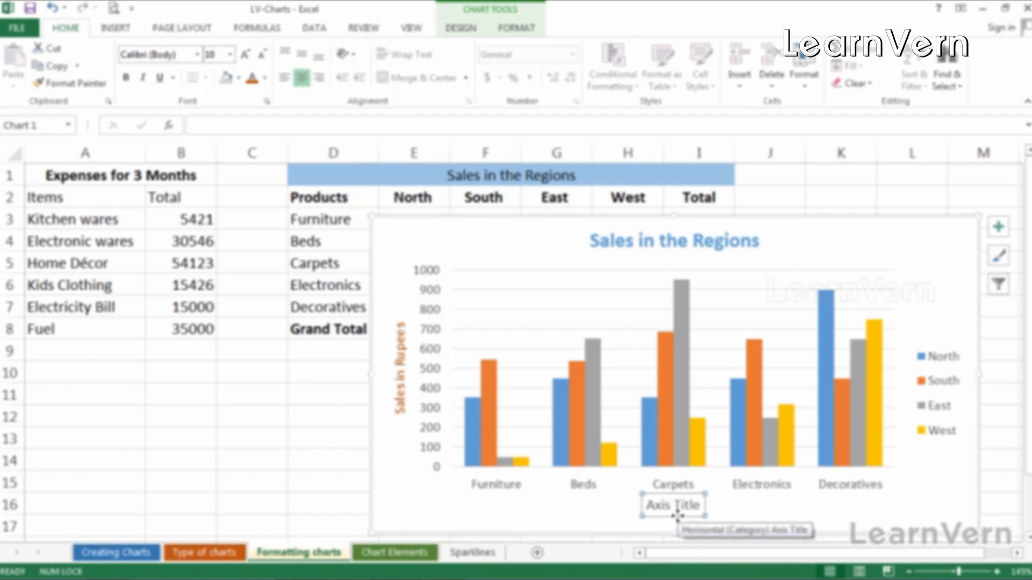
click(675, 505)
drag(701, 505, 642, 513)
text(Pr)
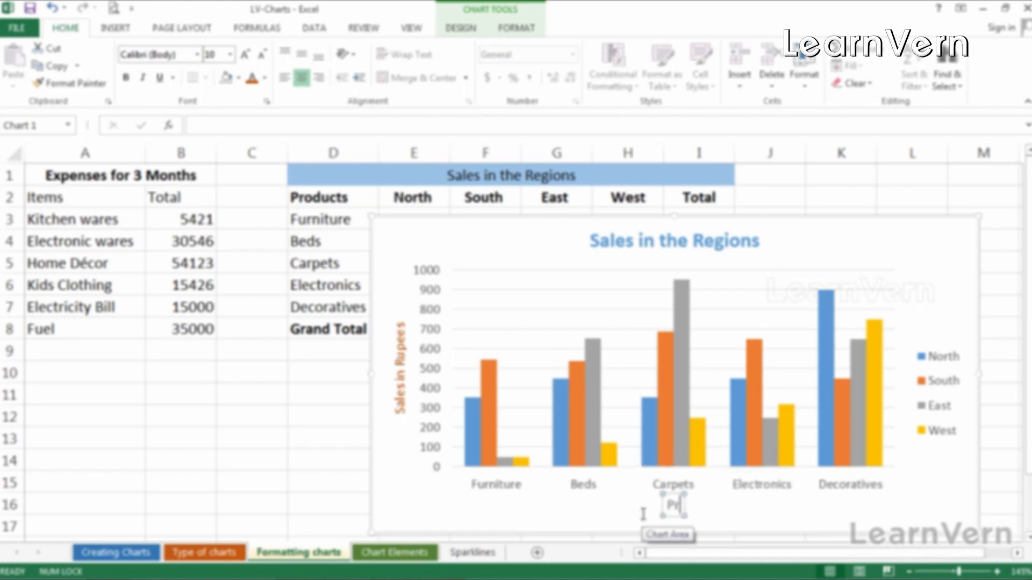
text(oducts)
click(661, 483)
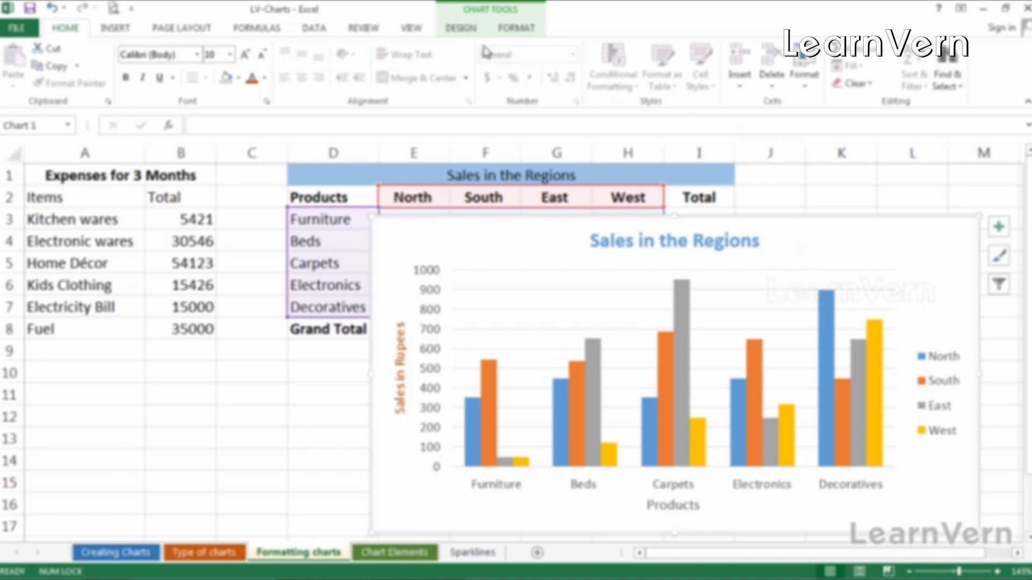
Apply the chart style Style 14 to the chart.
click(460, 27)
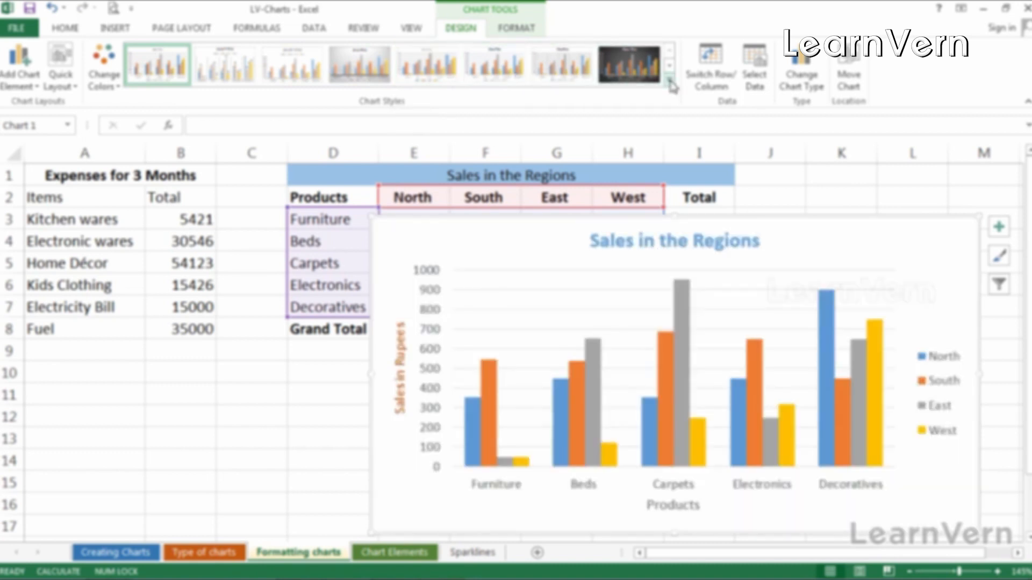
click(670, 82)
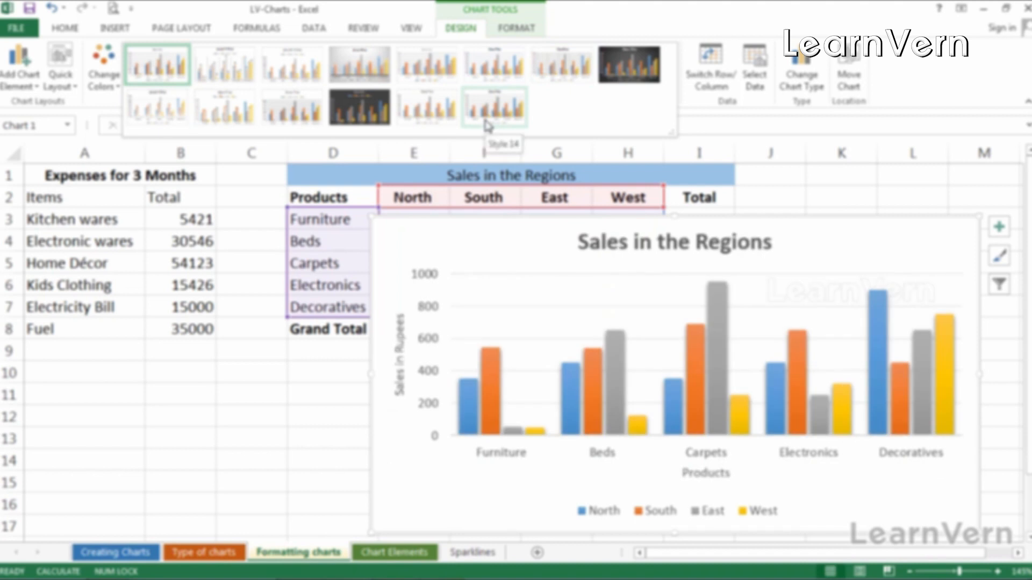
click(486, 124)
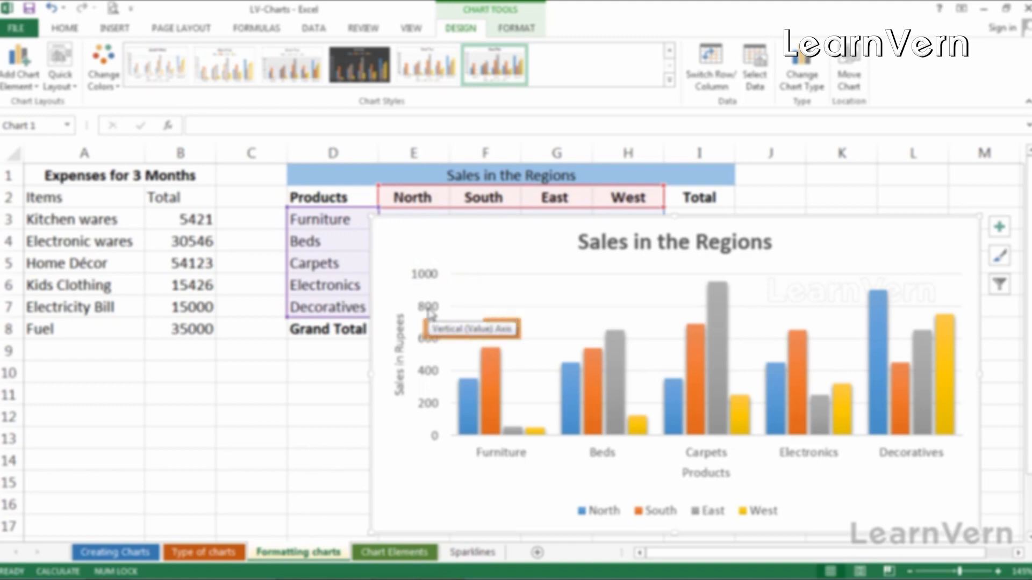
click(500, 307)
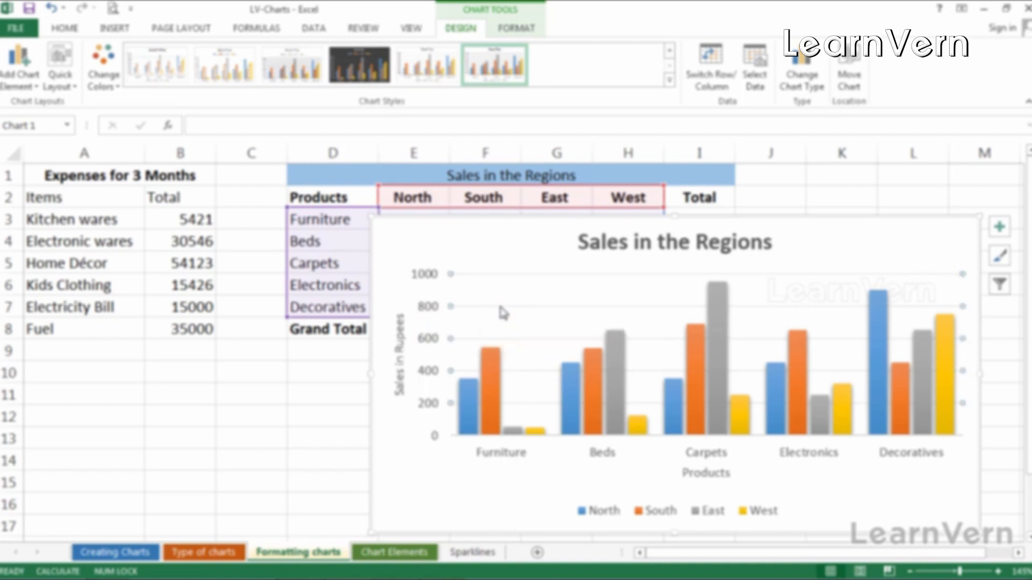
Apply the glossy black shape style to the chart's plot area.
mouse_move(493, 358)
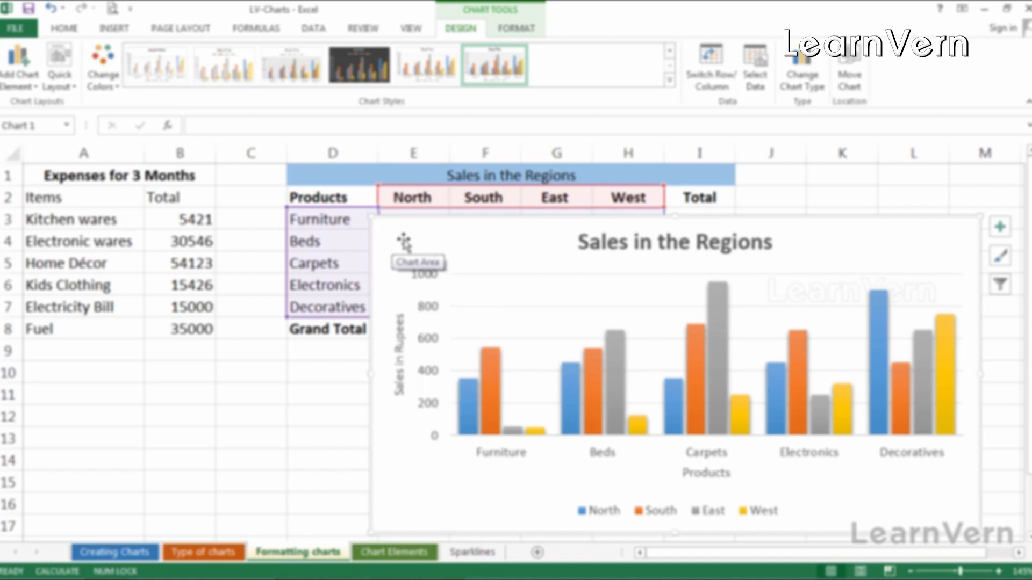
click(468, 289)
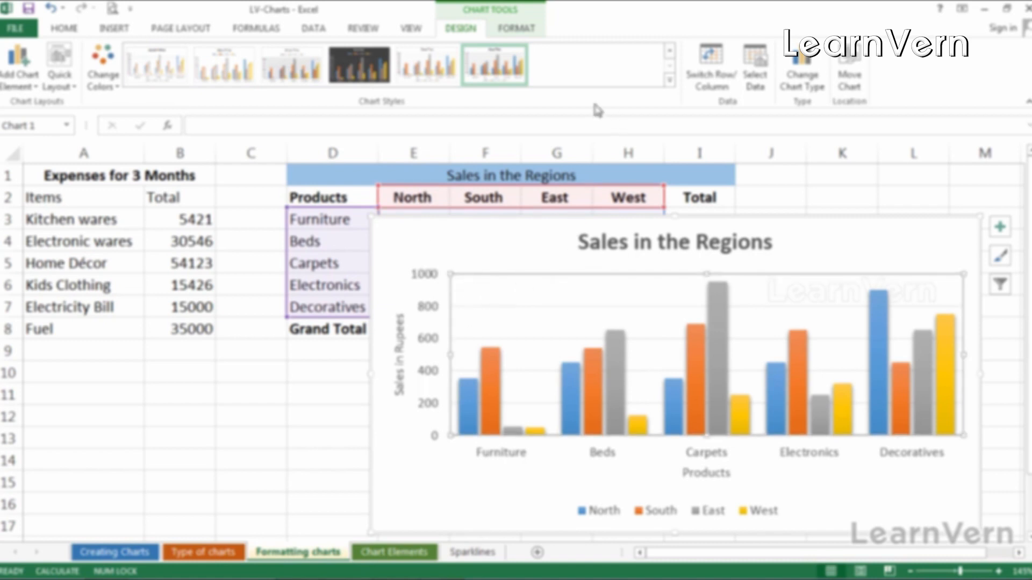
click(513, 30)
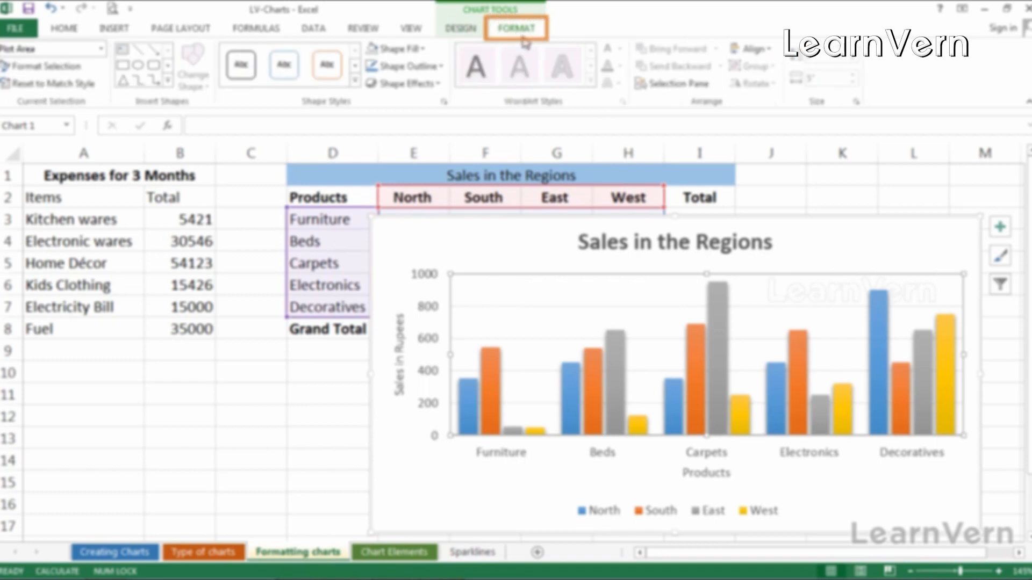
click(355, 82)
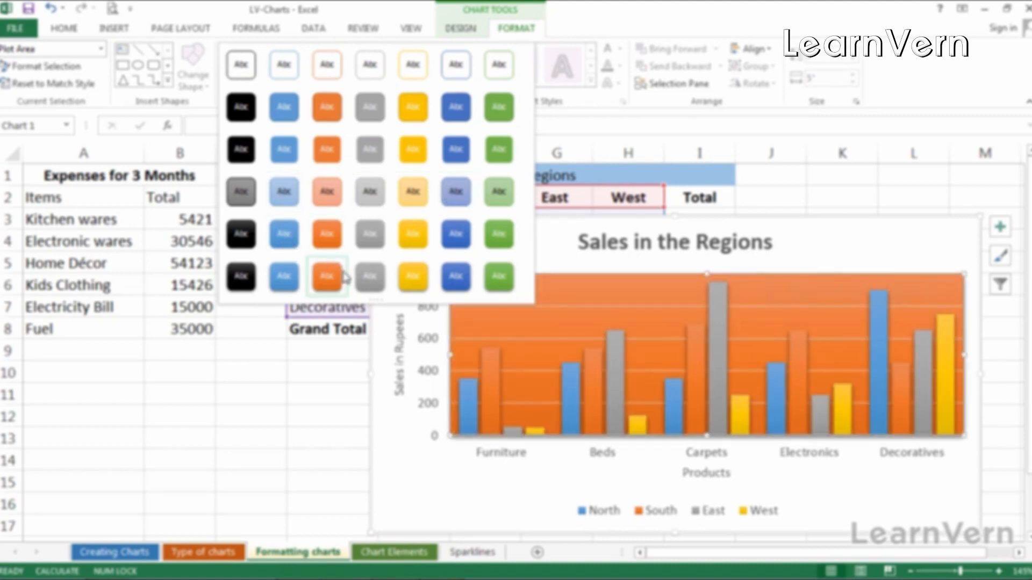
click(245, 275)
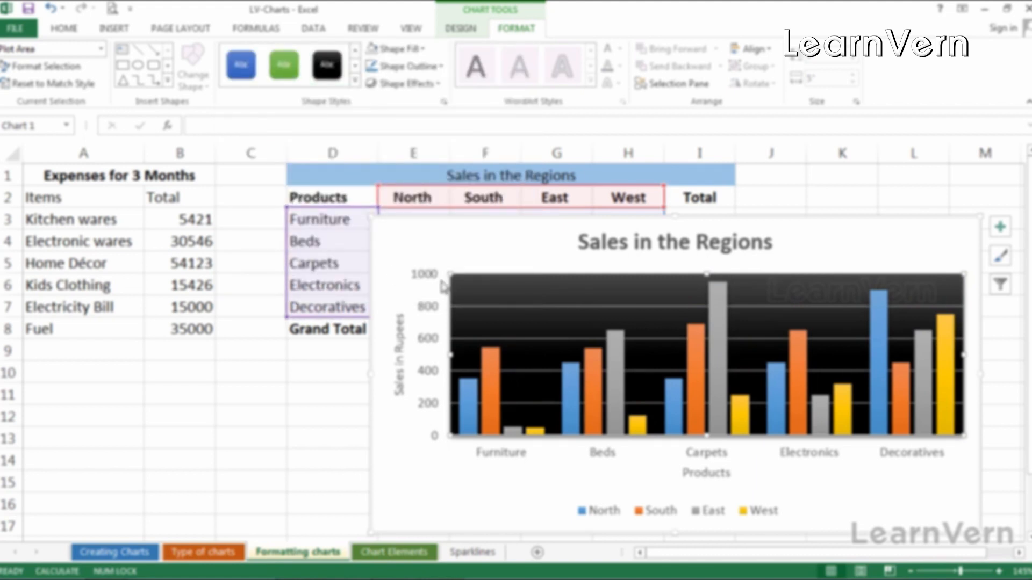
Apply the light gold gradient shape style to the chart area.
click(405, 240)
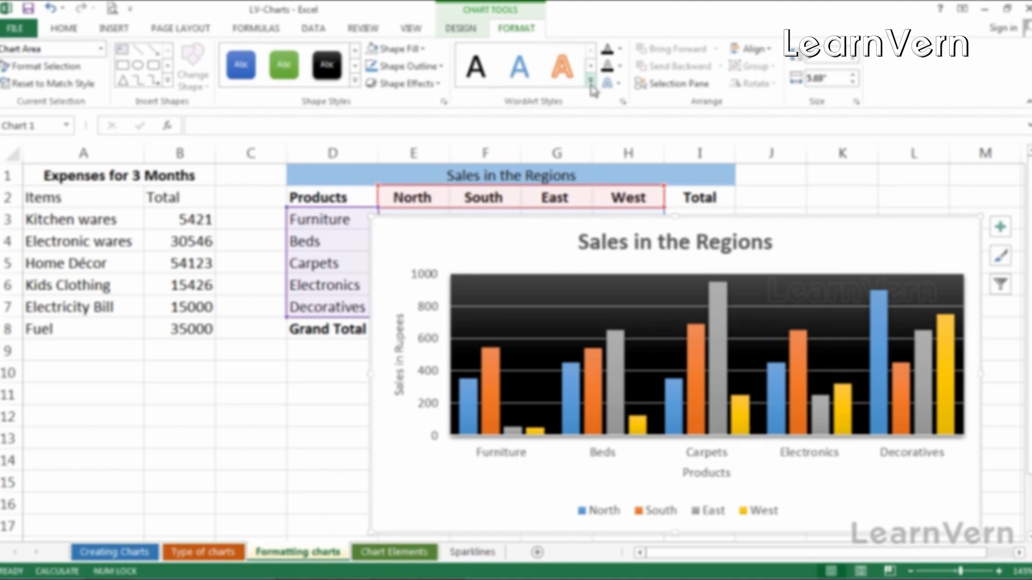
click(354, 80)
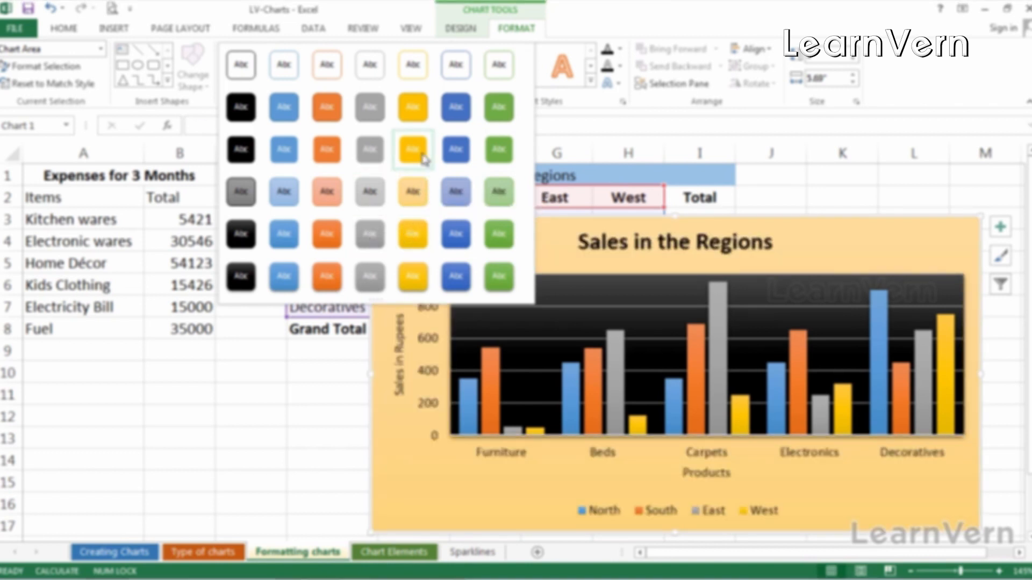
click(427, 201)
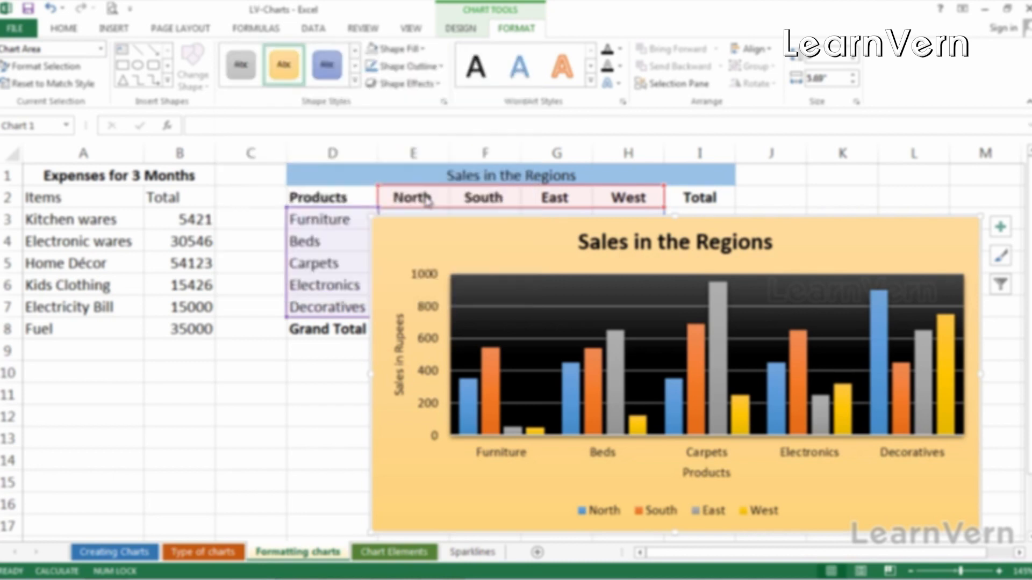
Set a dark blue-grey outline colour on the chart's vertical value axis.
click(426, 271)
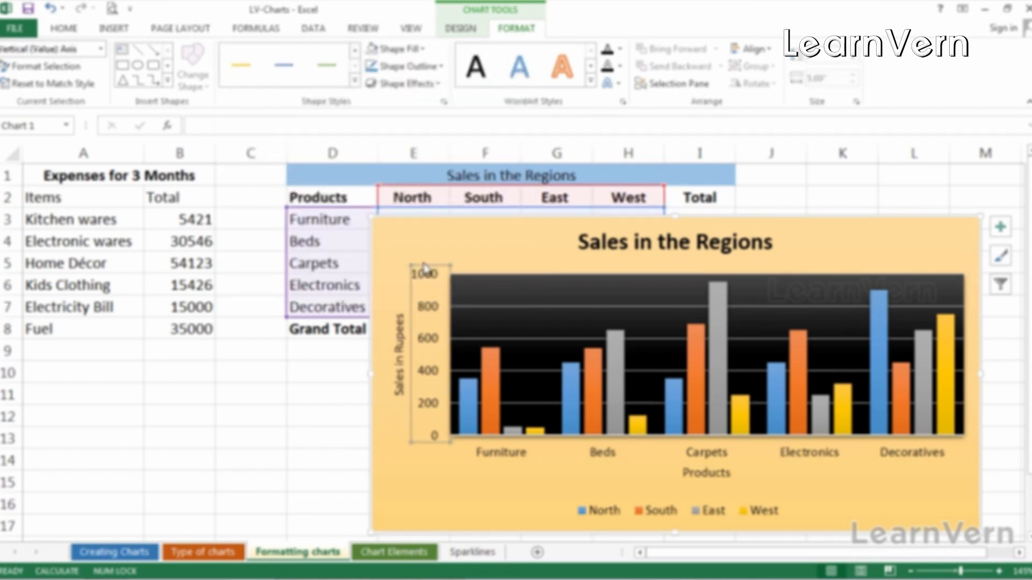
click(423, 262)
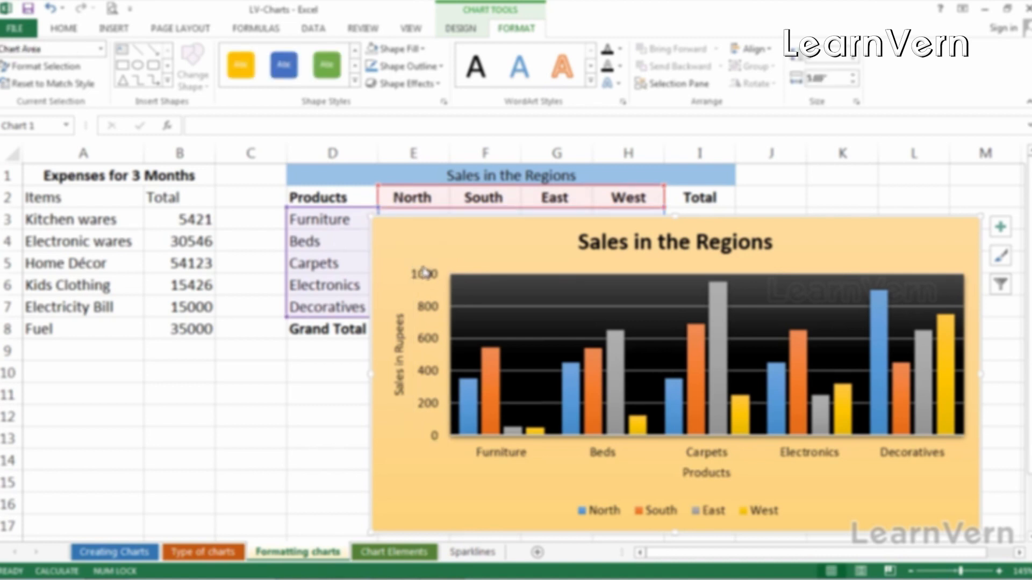
click(423, 265)
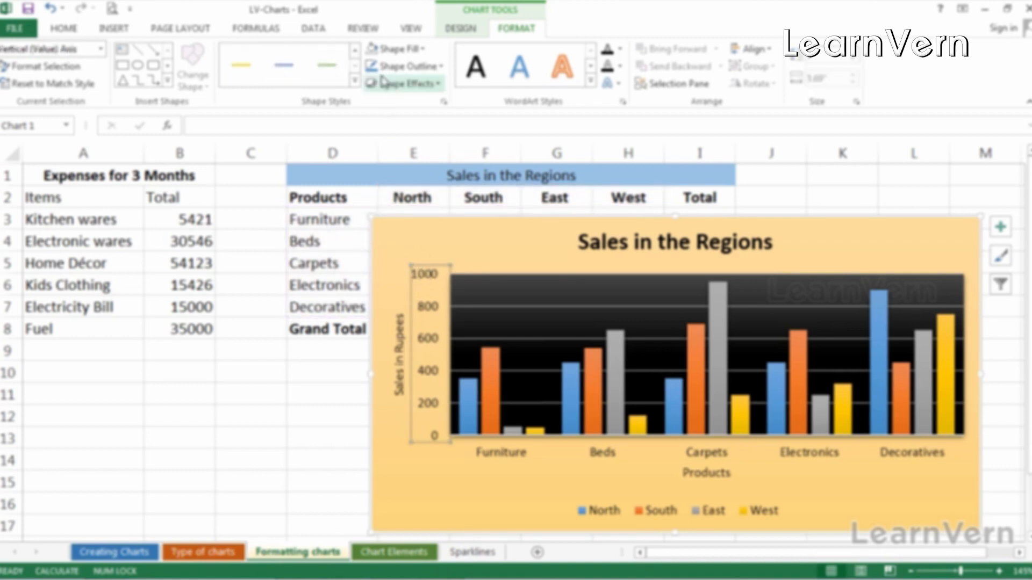
click(430, 67)
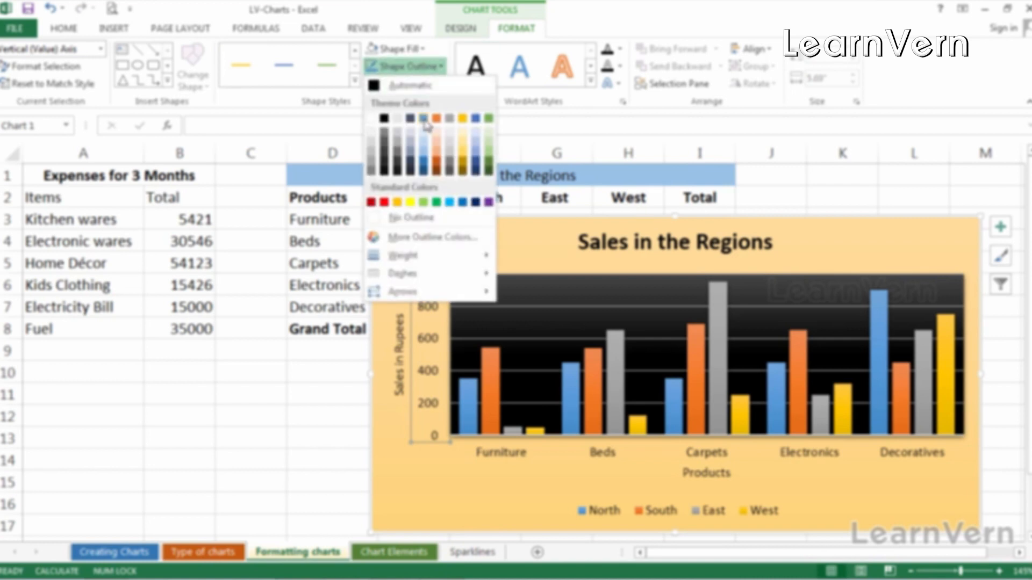
click(406, 168)
click(461, 223)
Make the labels of the chart's vertical value axis and horizontal category axis bold.
click(433, 275)
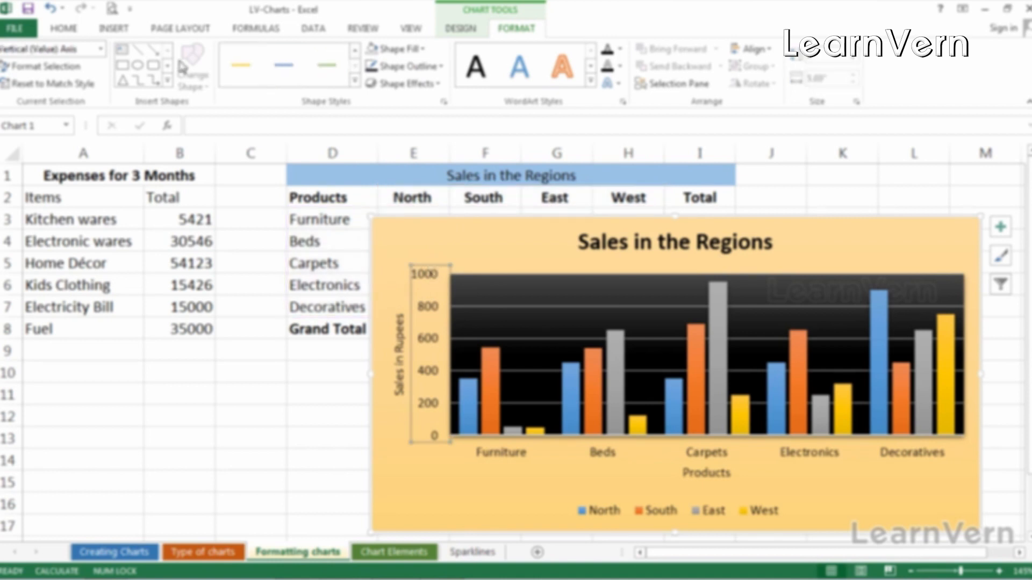
click(63, 27)
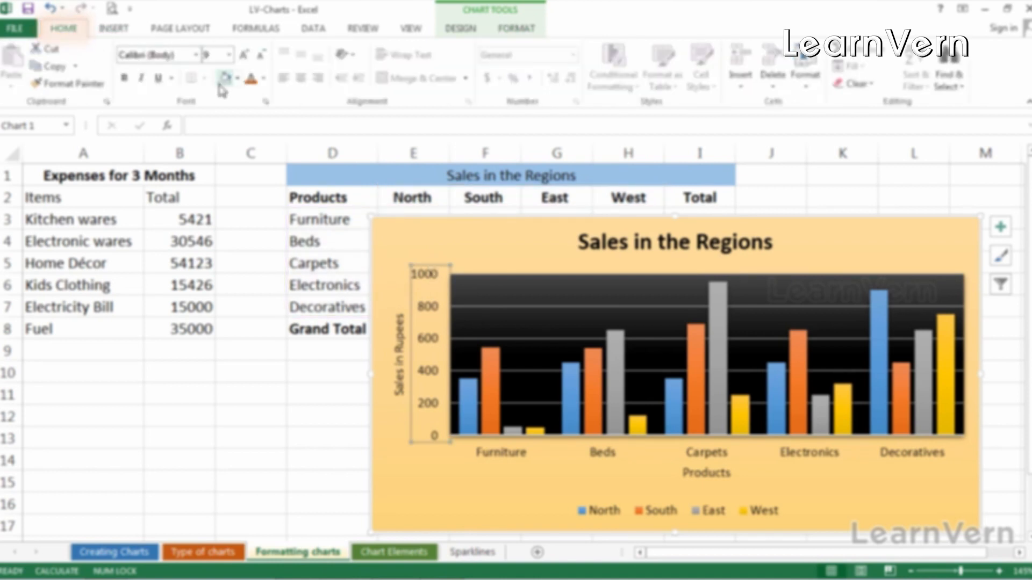
click(125, 77)
click(480, 461)
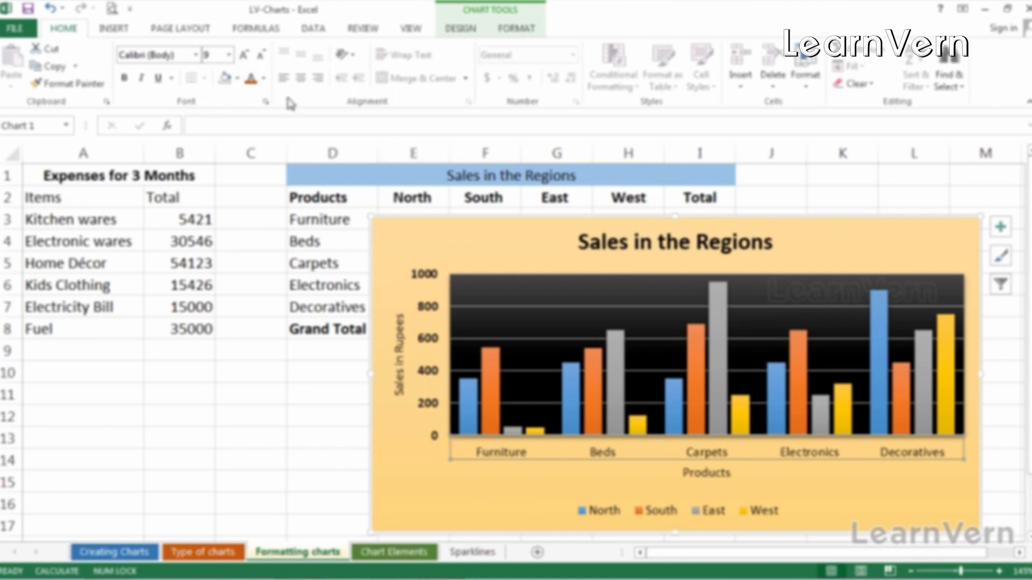
click(125, 79)
click(424, 480)
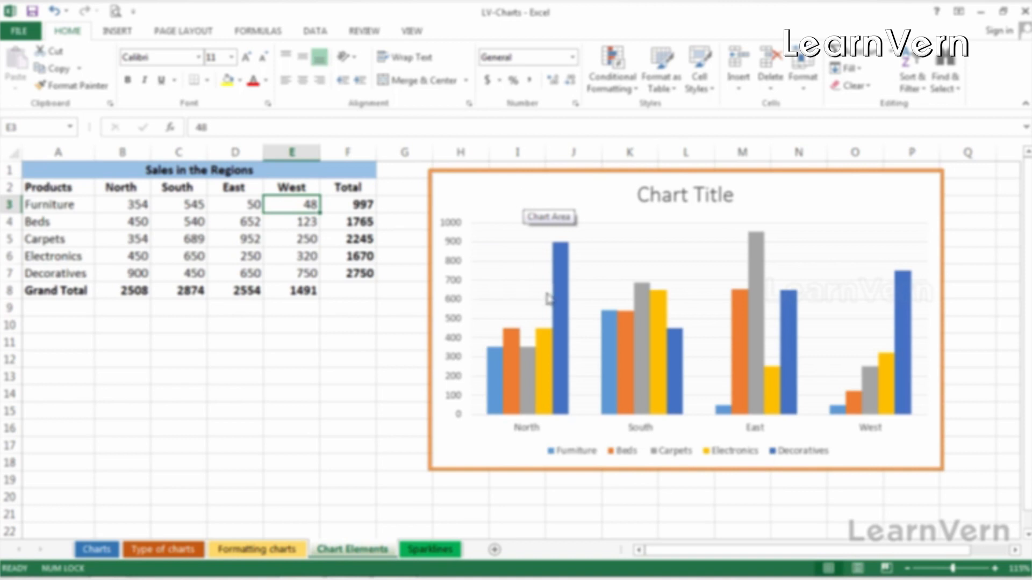
Select the column chart on the Chart Elements sheet and look over the available chart design and format tools.
click(469, 425)
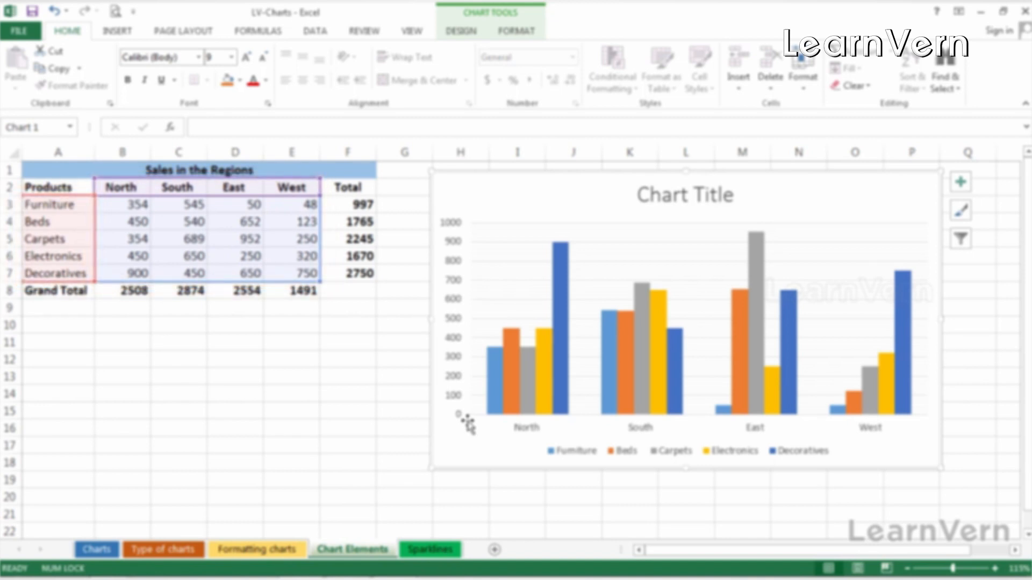
click(504, 12)
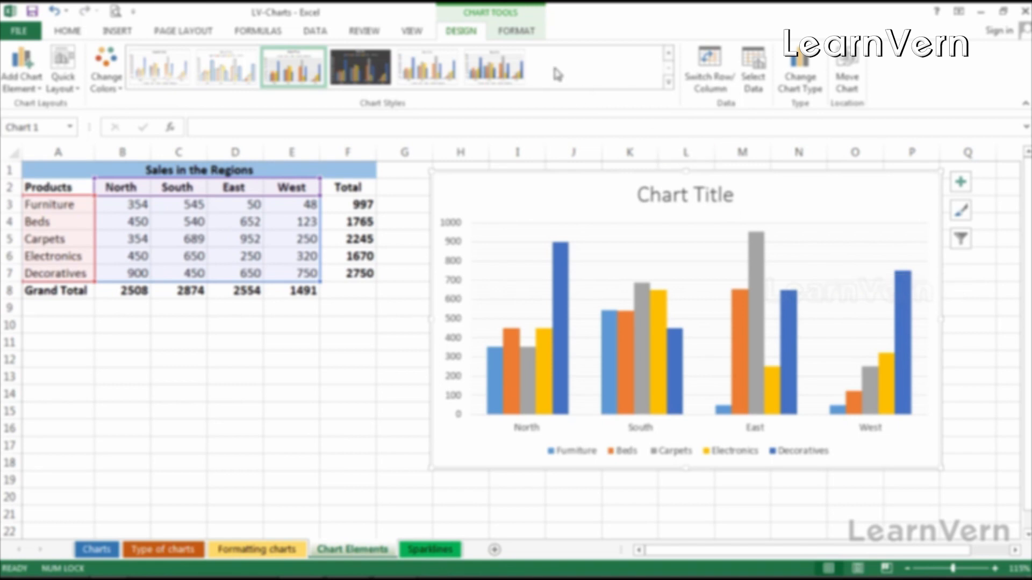
click(516, 32)
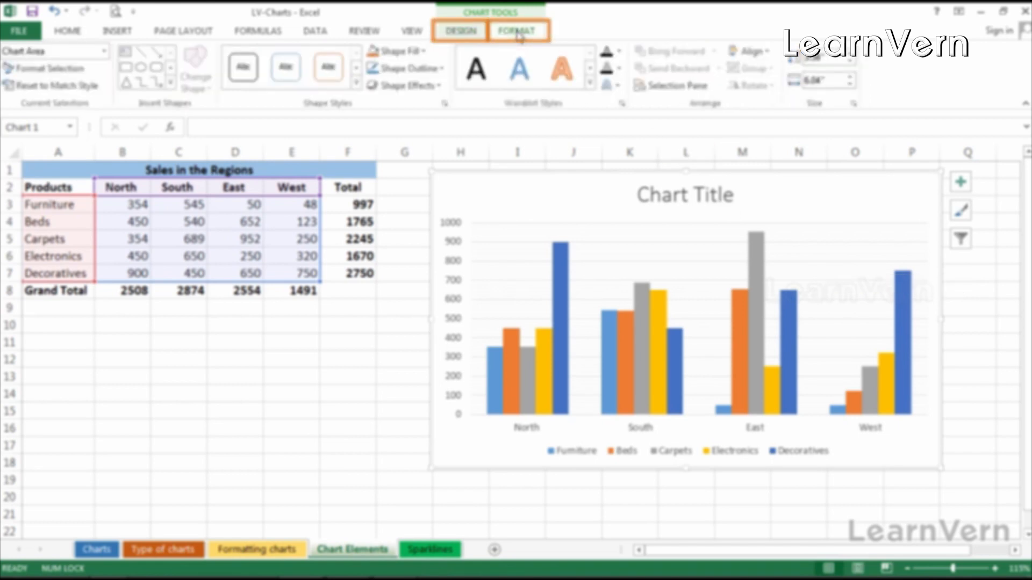
click(479, 33)
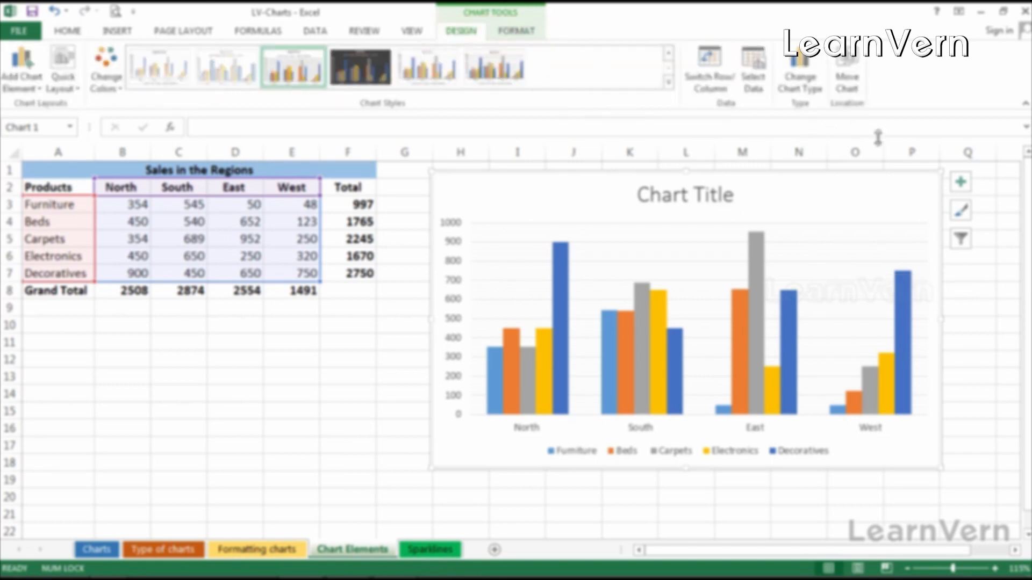
Browse the chart styles and try the dark style with outlined columns on the chart.
click(961, 214)
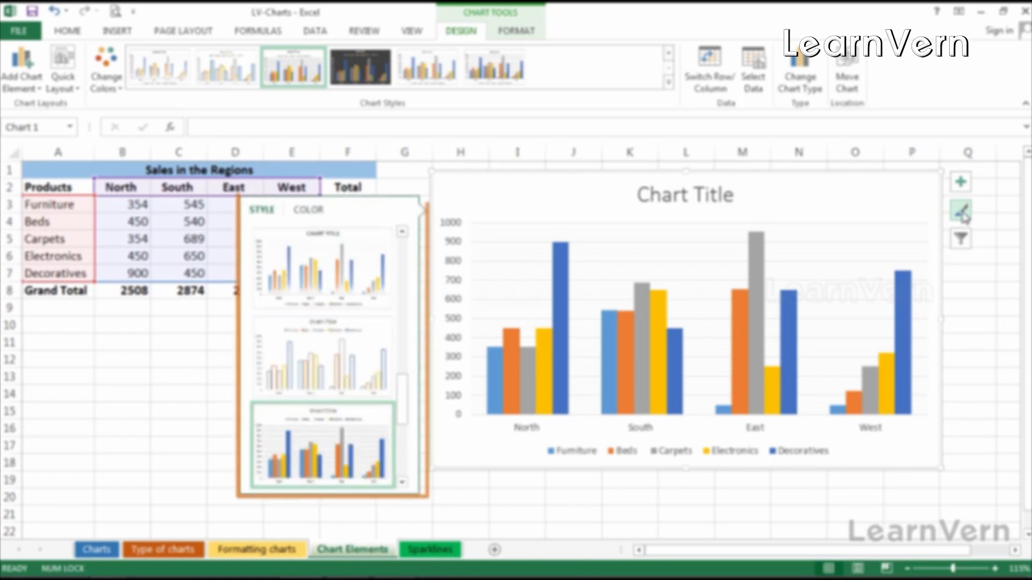
scroll(375, 250, down, 3)
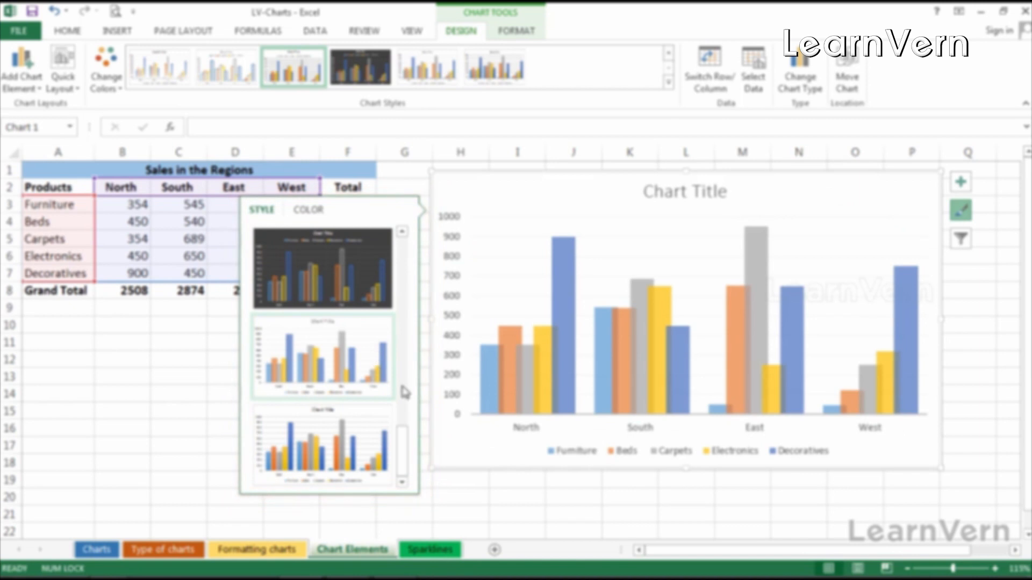
drag(401, 460, 421, 263)
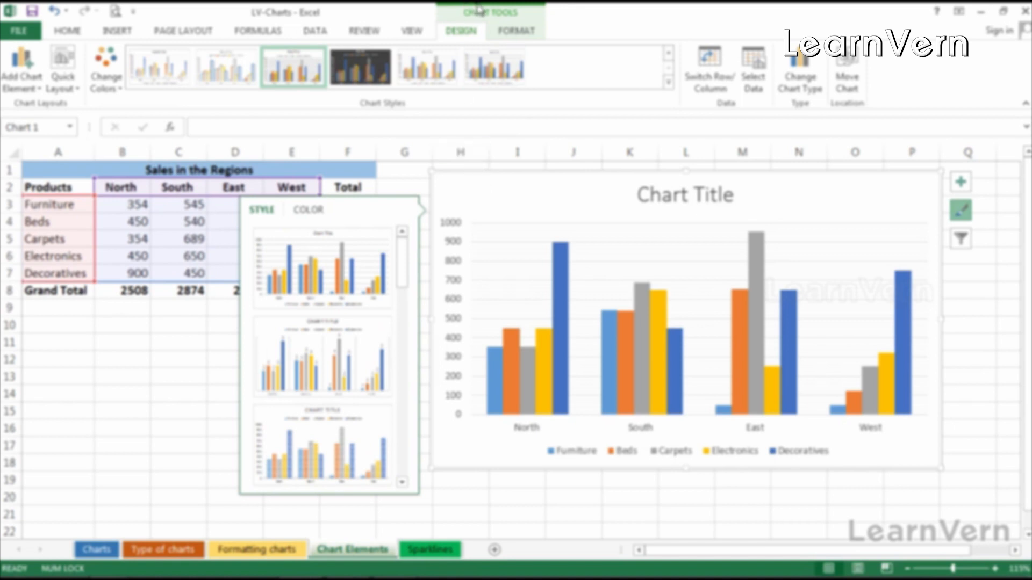
click(363, 74)
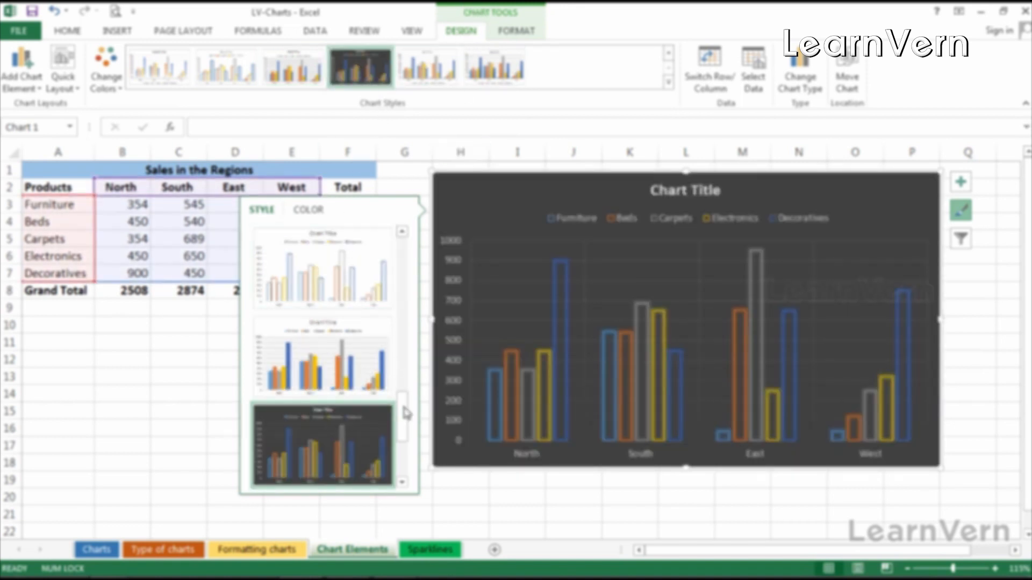
Apply the first chart style, with a white background and separated solid columns, to the chart.
scroll(409, 437, down, 2)
drag(409, 438, 400, 252)
click(367, 252)
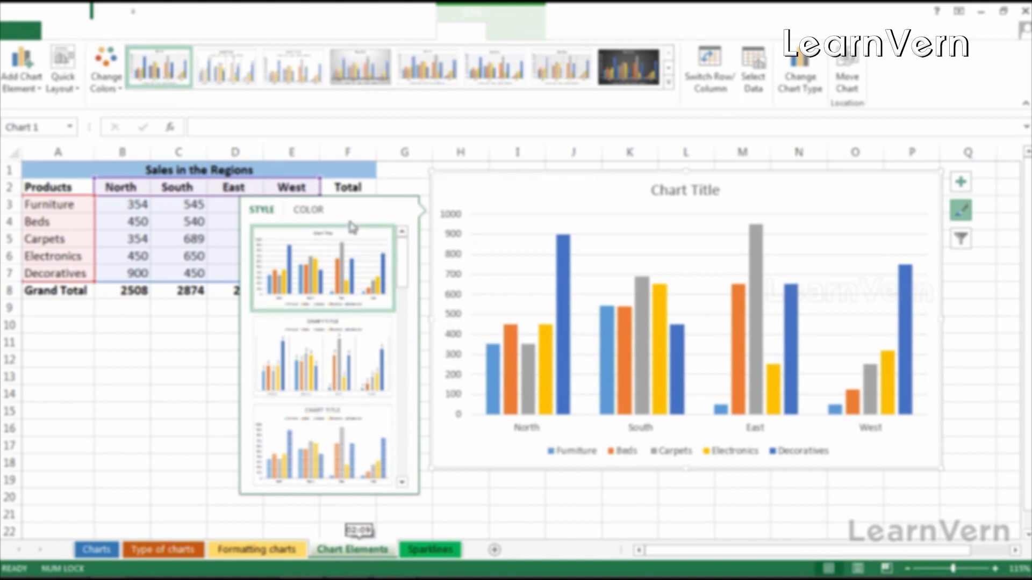
click(961, 213)
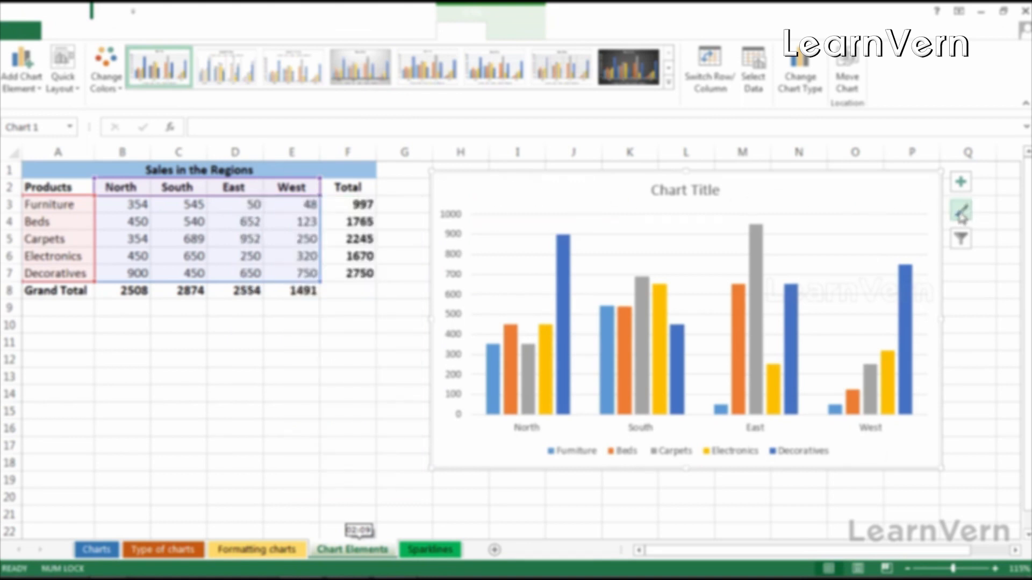
Hide and redisplay the chart's primary horizontal axis and its primary vertical axis.
click(961, 185)
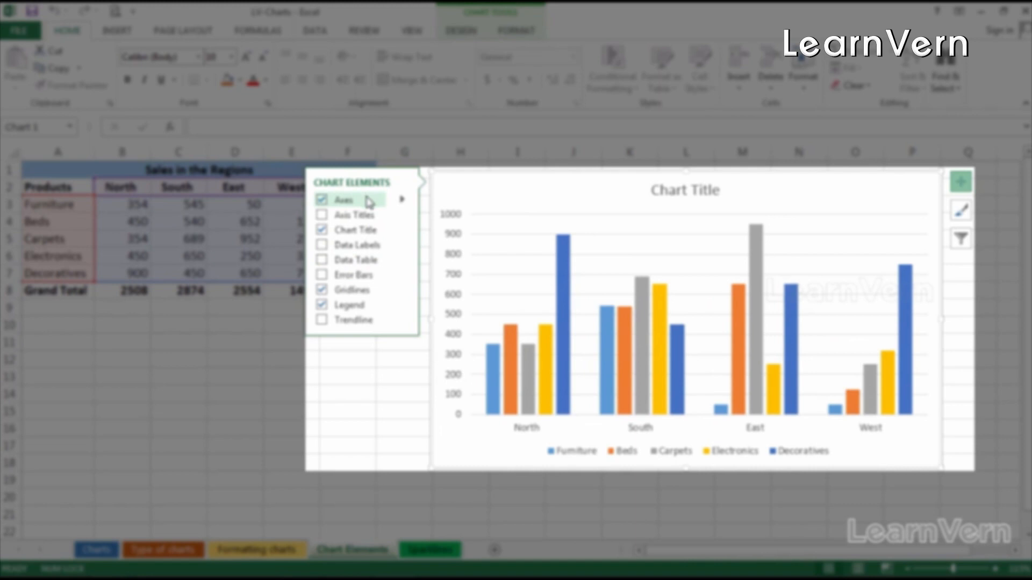
click(401, 200)
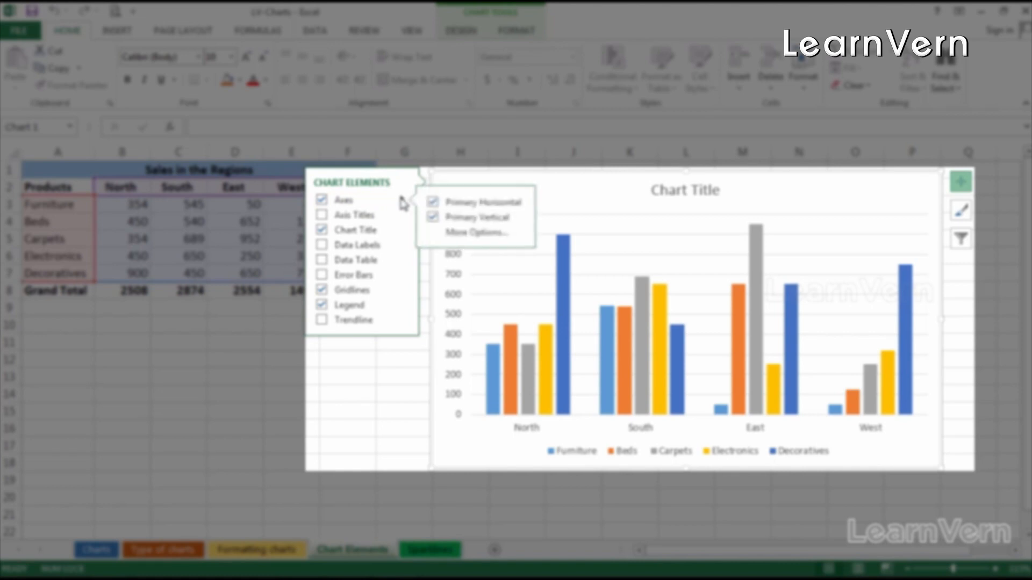
click(434, 204)
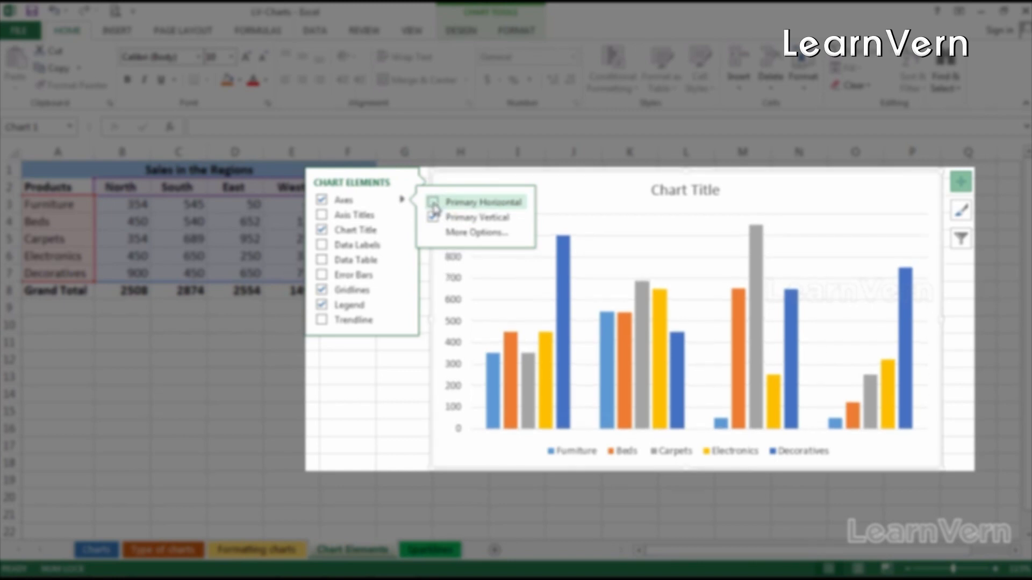
click(433, 204)
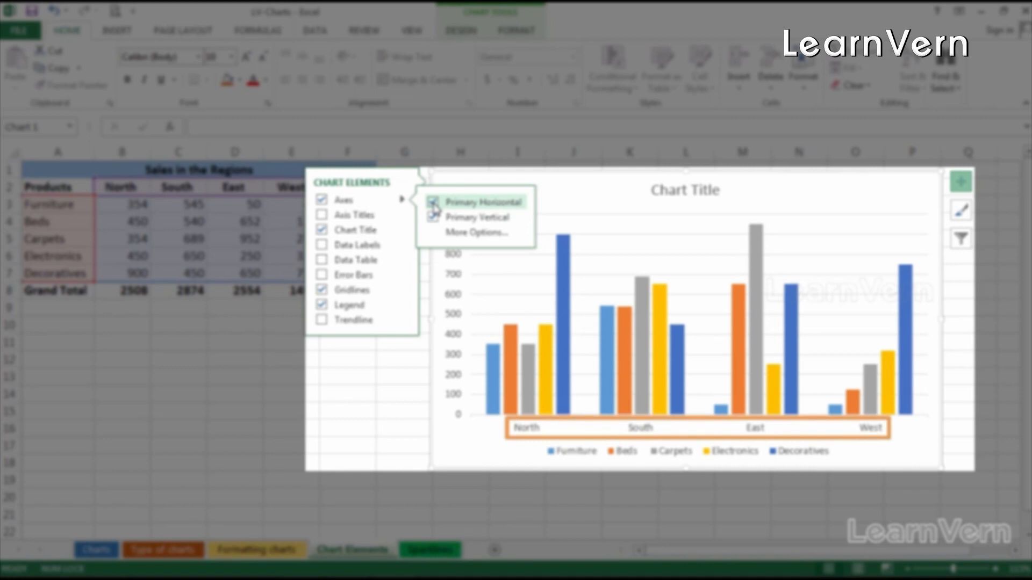
click(433, 203)
click(434, 205)
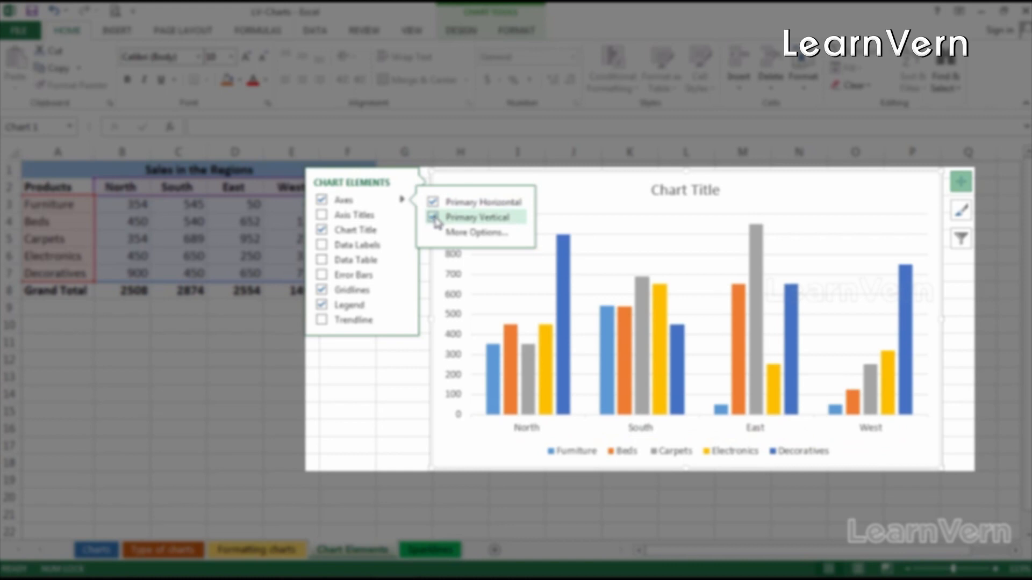
click(434, 218)
click(433, 217)
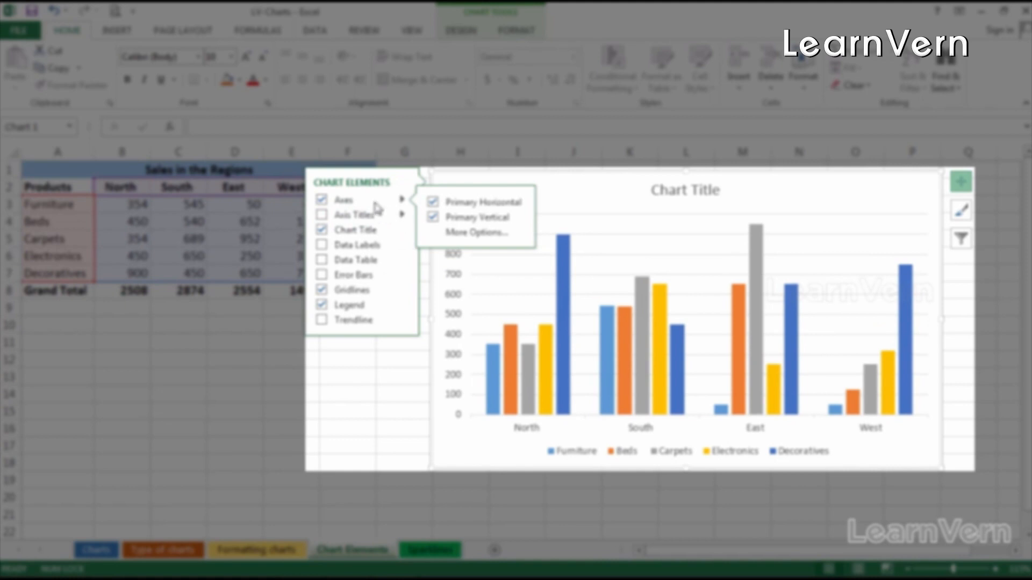
Add and remove the chart's axis titles, both together and individually for the primary horizontal and primary vertical axes.
click(364, 217)
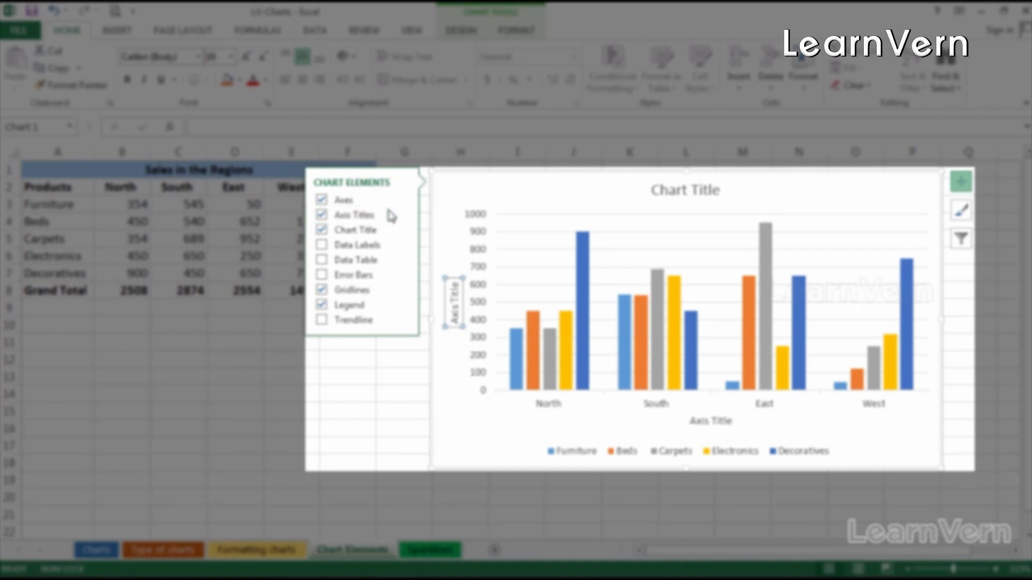
click(321, 215)
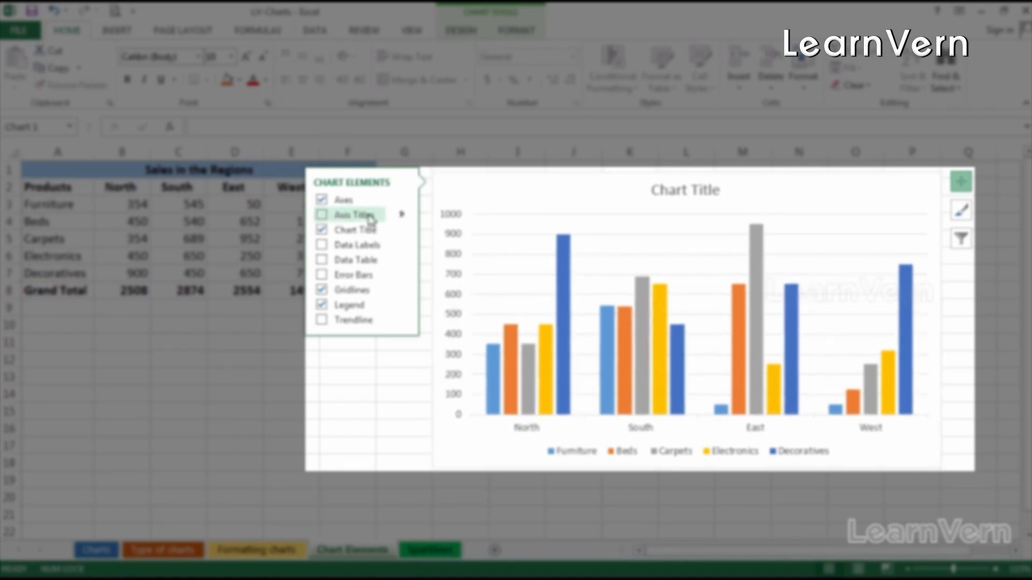
click(403, 218)
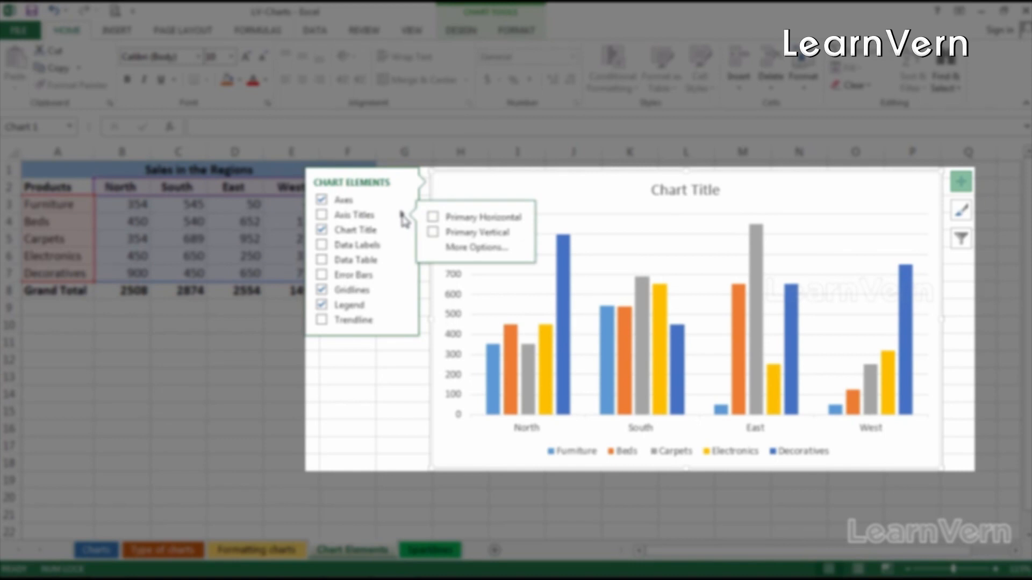
click(433, 217)
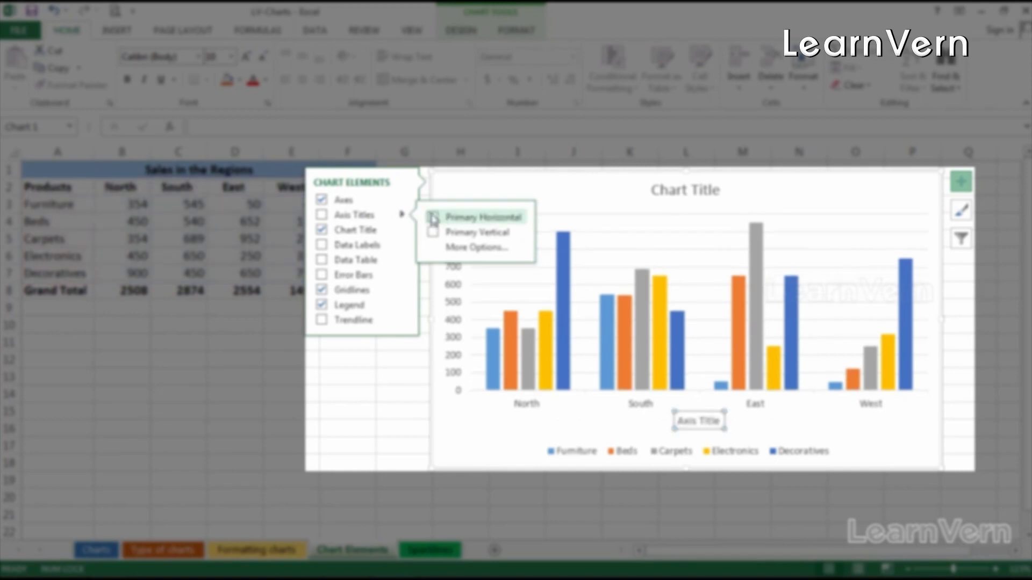
click(433, 217)
click(433, 233)
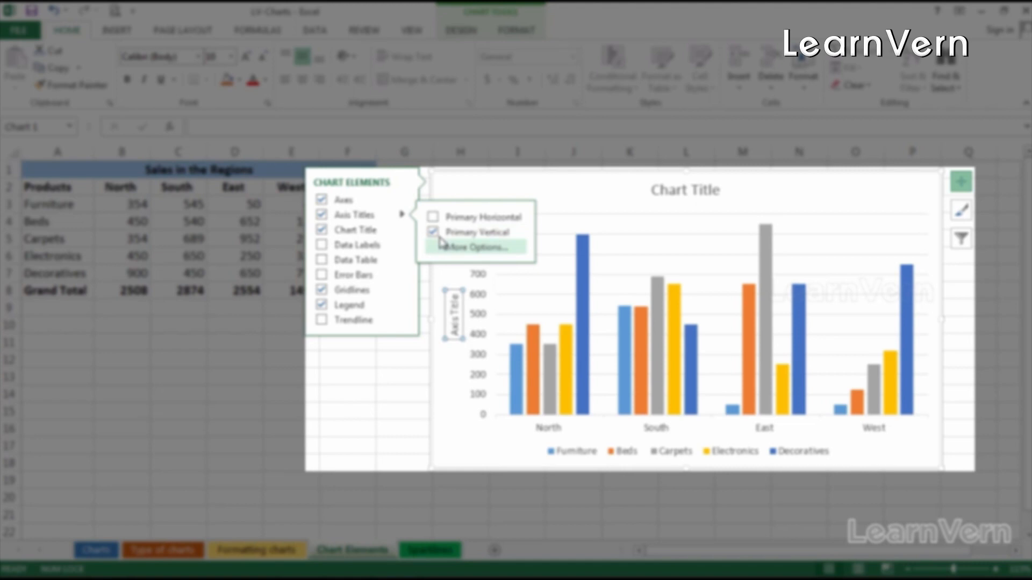
click(433, 232)
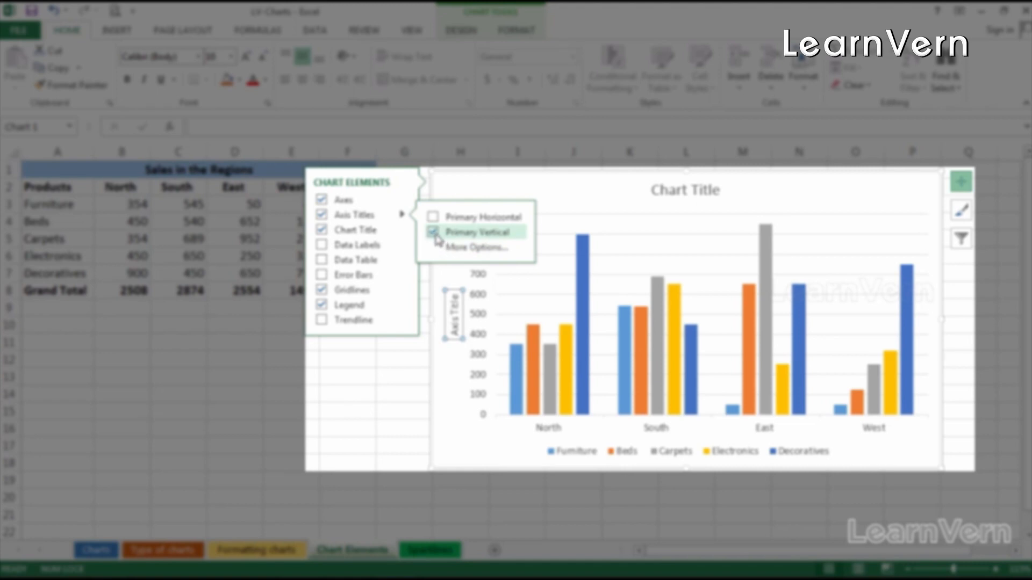
click(434, 235)
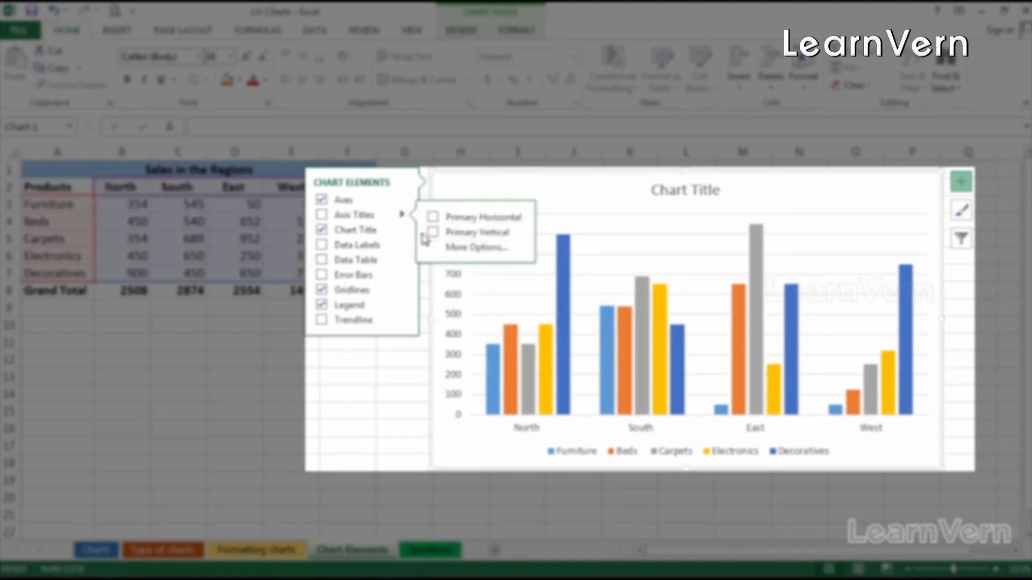
Hide and redisplay the chart title, and change its text to "Sales in Region".
click(370, 231)
click(369, 231)
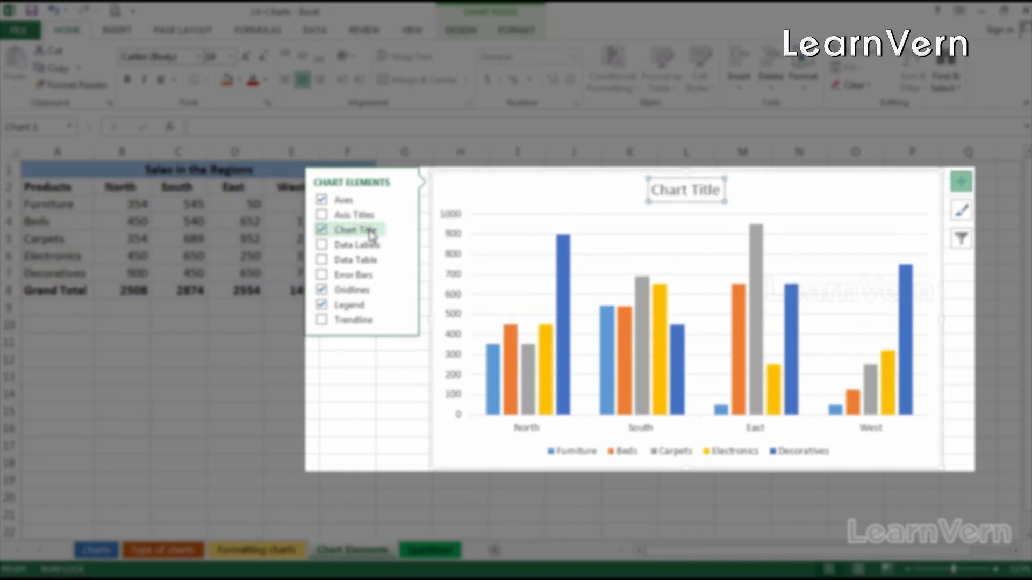
click(694, 191)
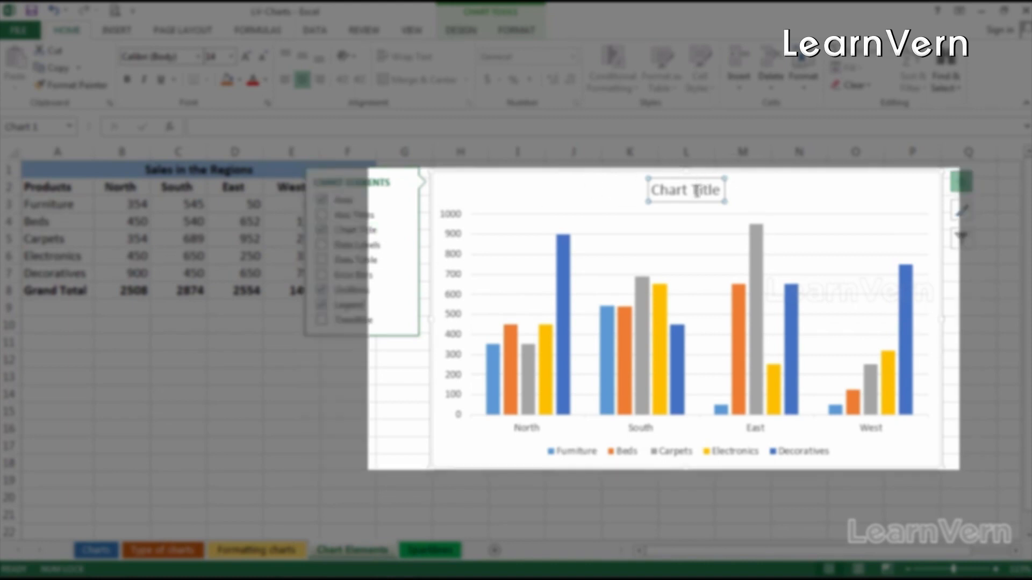
triple_click(696, 192)
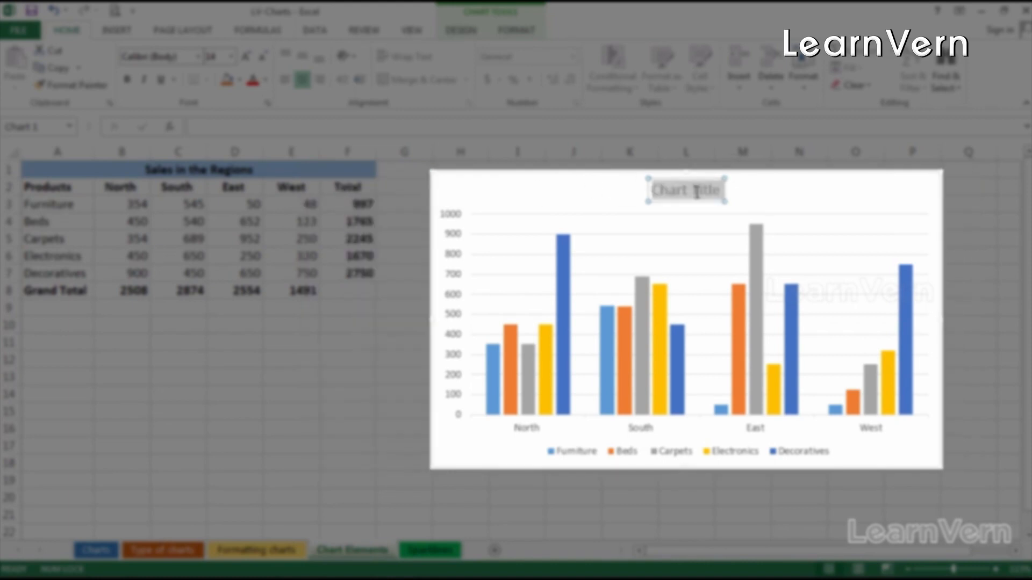
text(Sales)
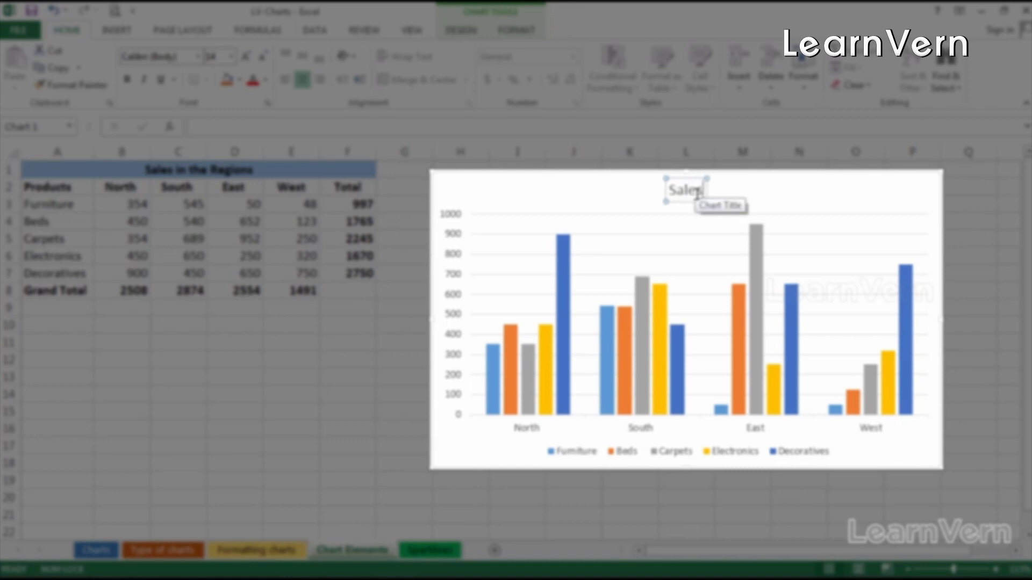
text( un)
key(BackSpace)
key(BackSpace)
text(i)
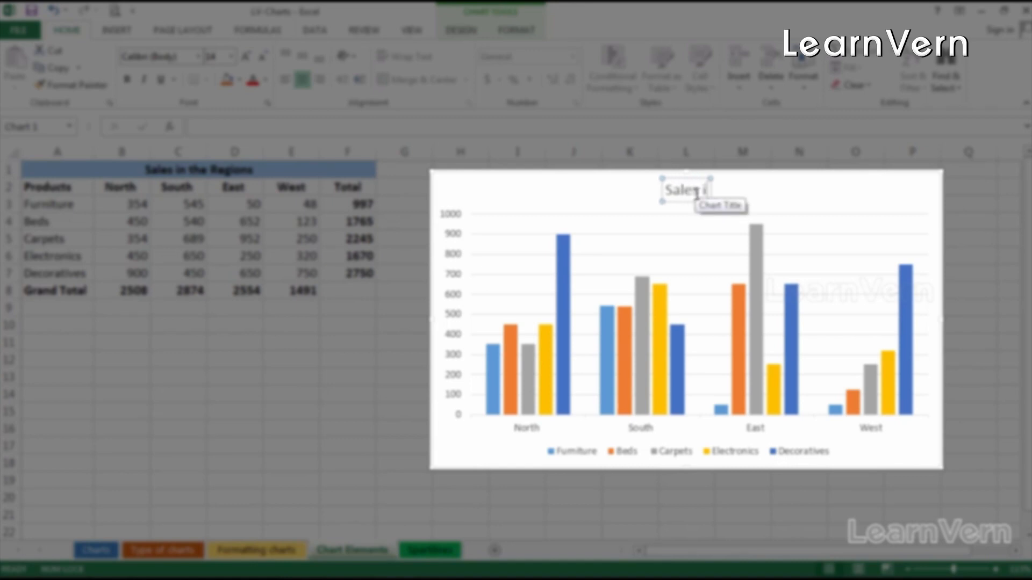
text(n Regul)
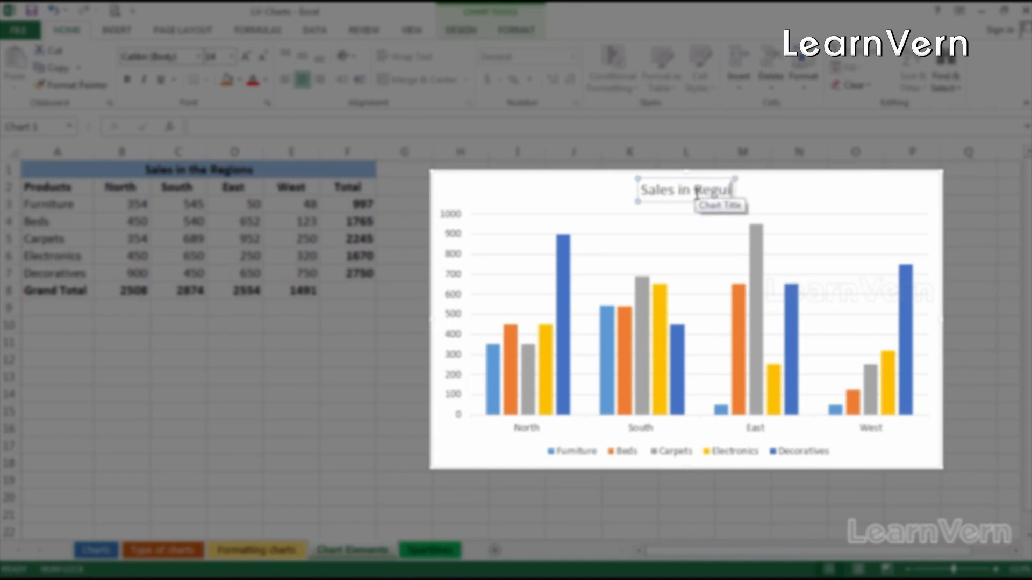
text(ion)
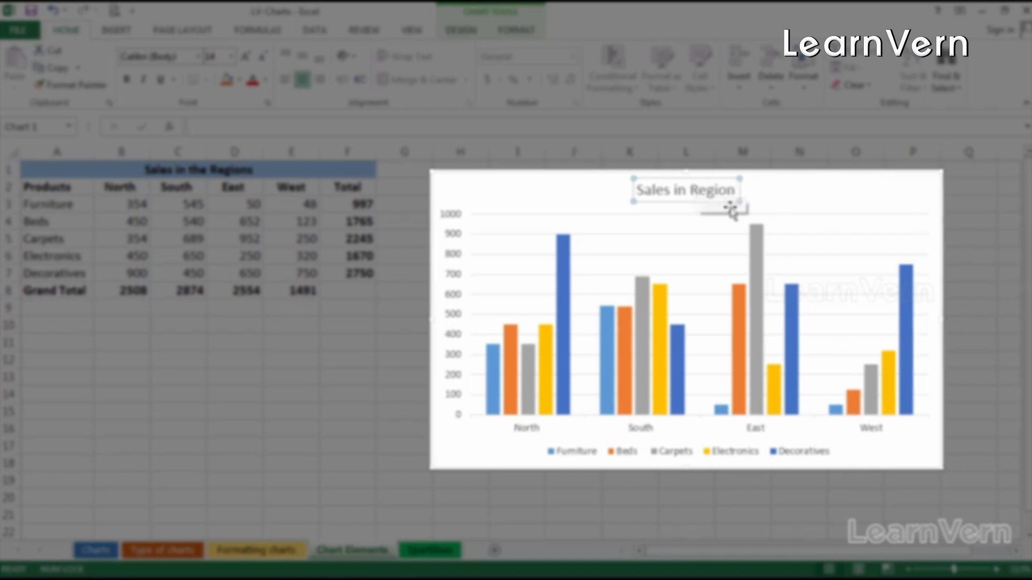
click(573, 195)
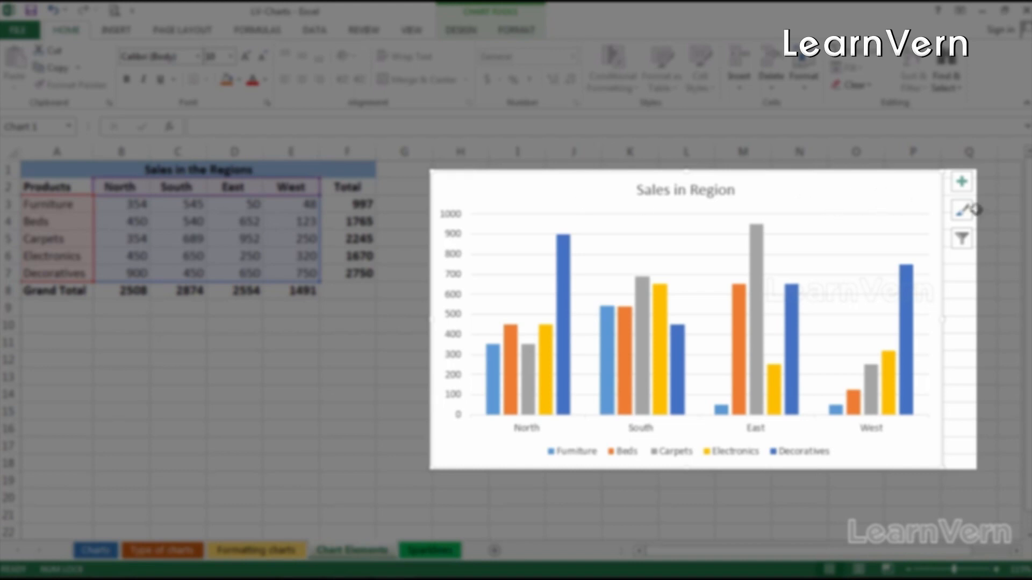
Add data labels to all chart columns and open their detailed formatting options.
click(961, 181)
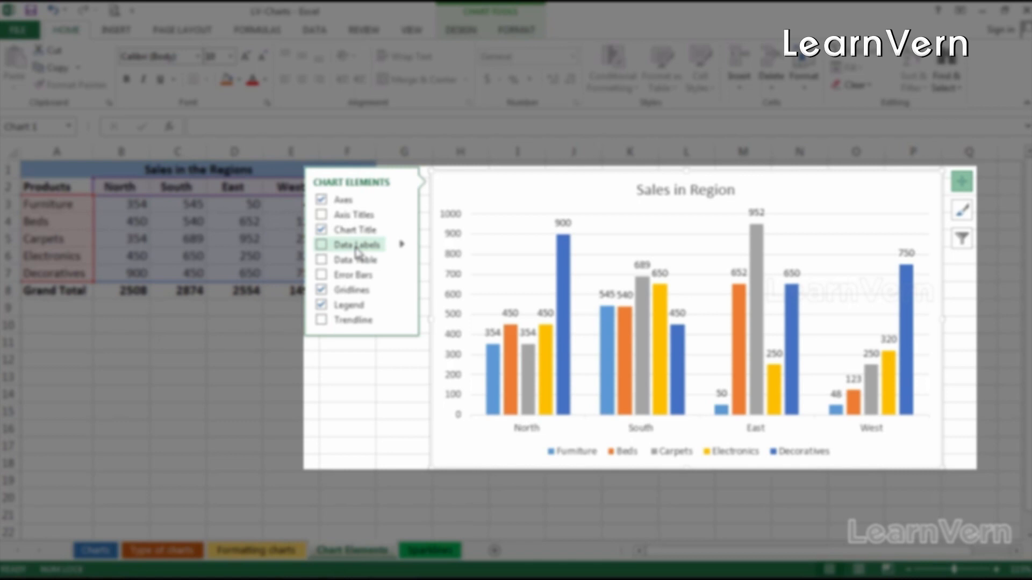
click(402, 245)
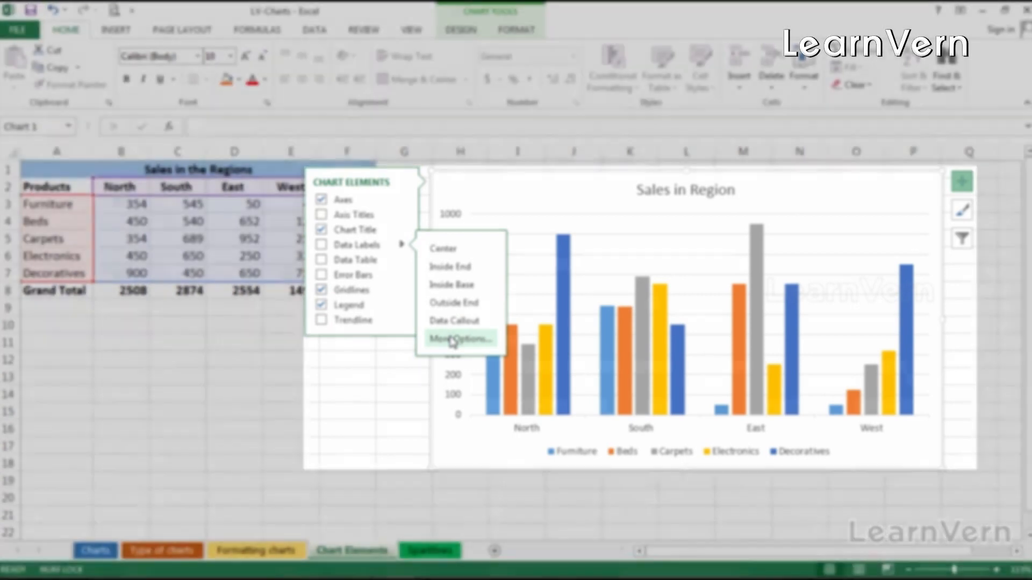
click(453, 340)
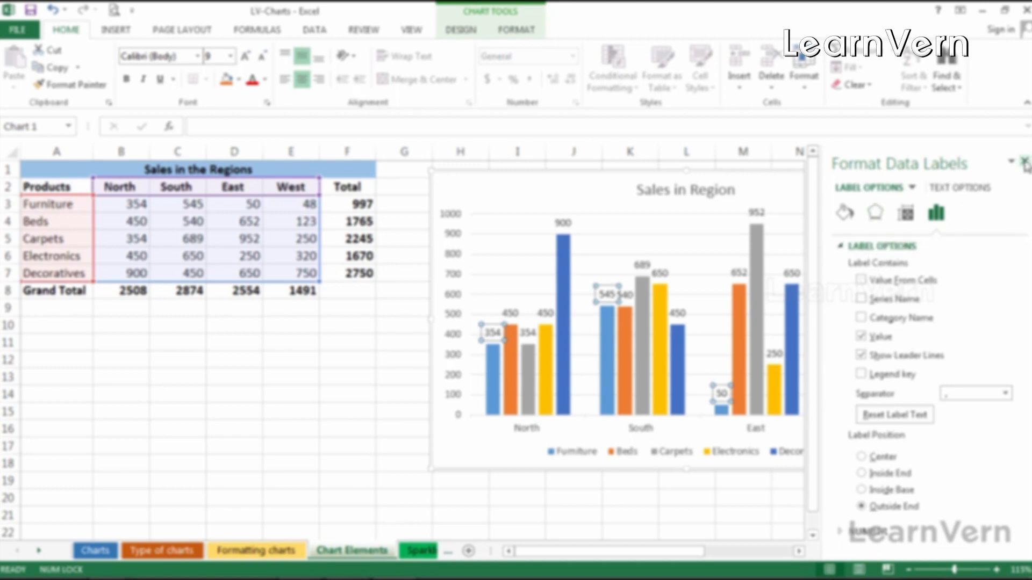
click(1024, 162)
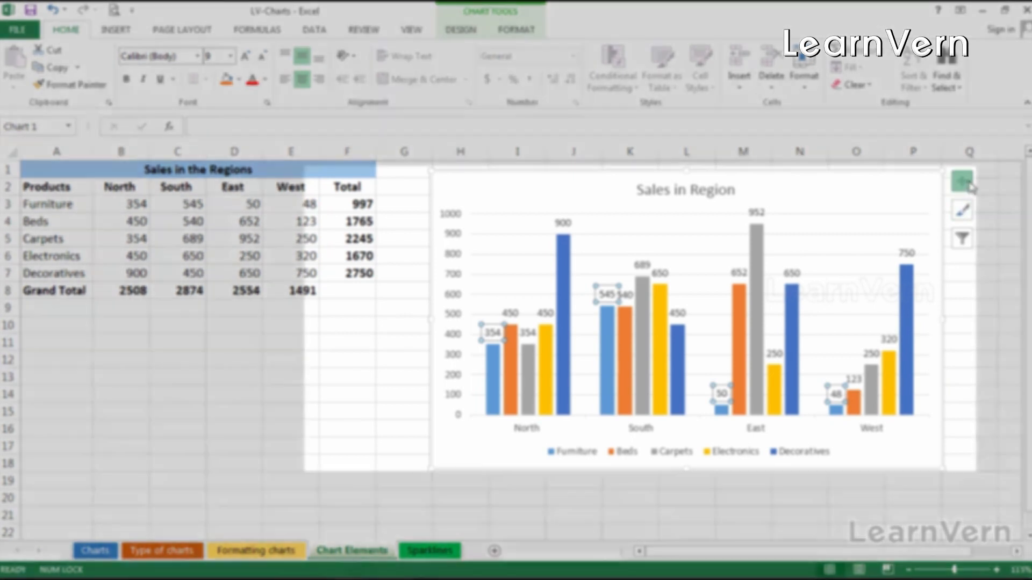
Hide and redisplay the chart's gridlines.
click(961, 181)
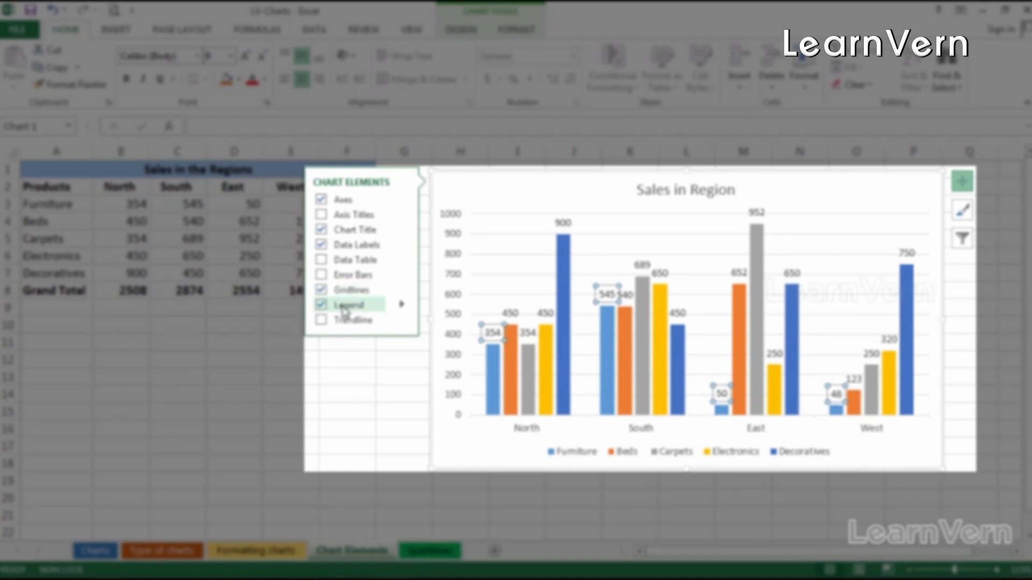
click(320, 291)
click(321, 292)
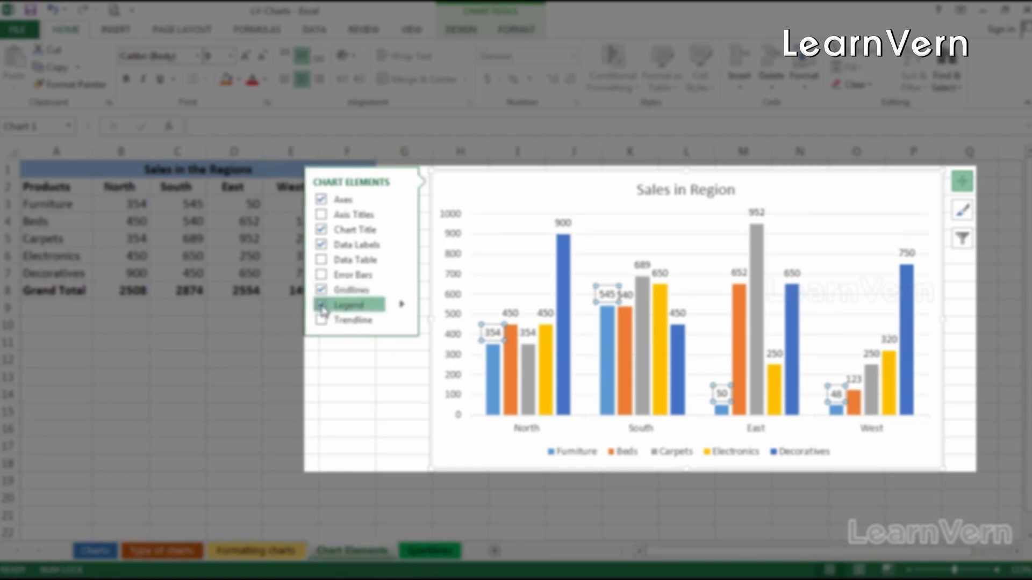
Hide and redisplay the chart legend, and set its position to Bottom.
click(324, 307)
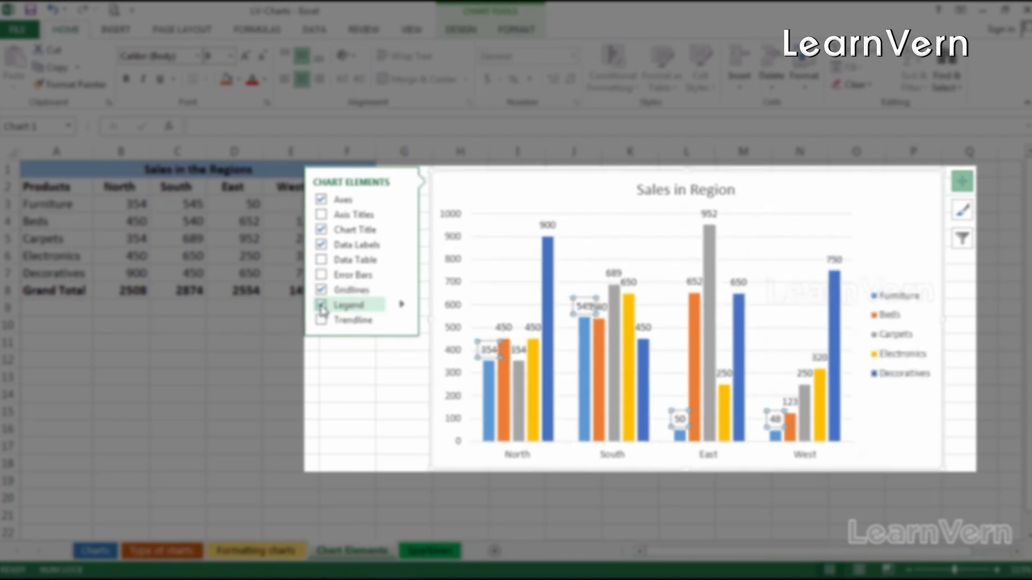
click(323, 309)
click(323, 307)
click(401, 305)
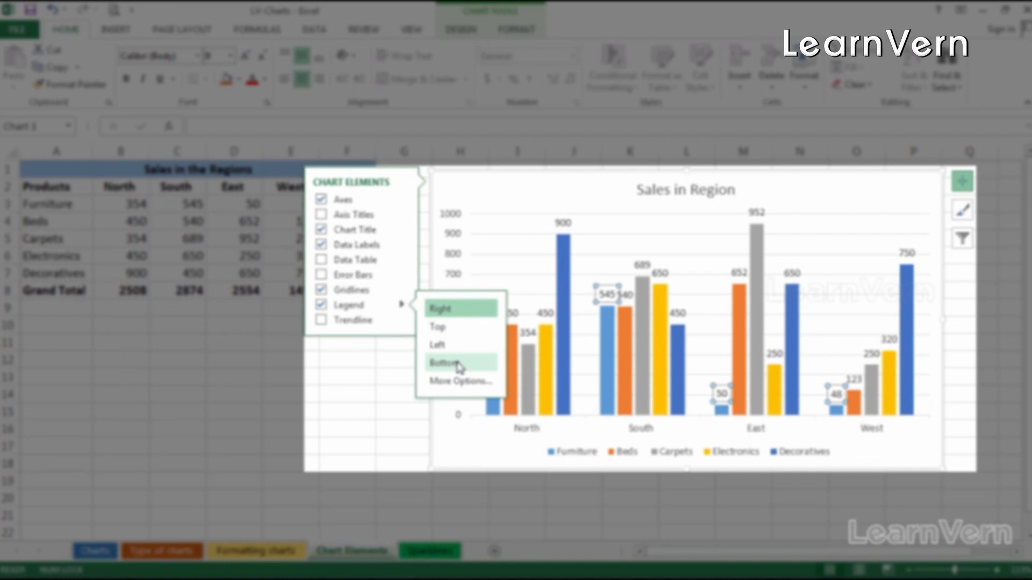
click(458, 365)
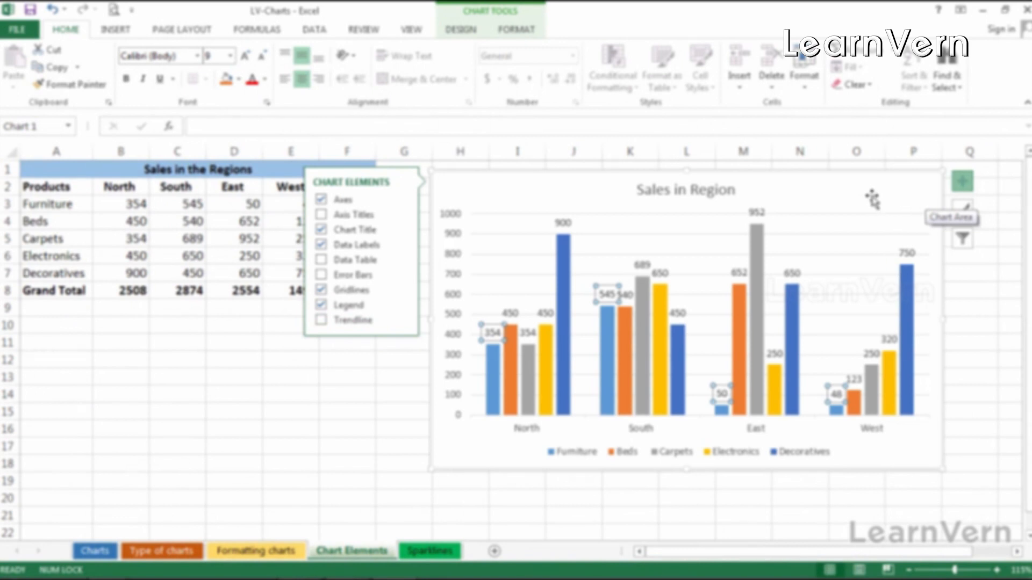
click(962, 190)
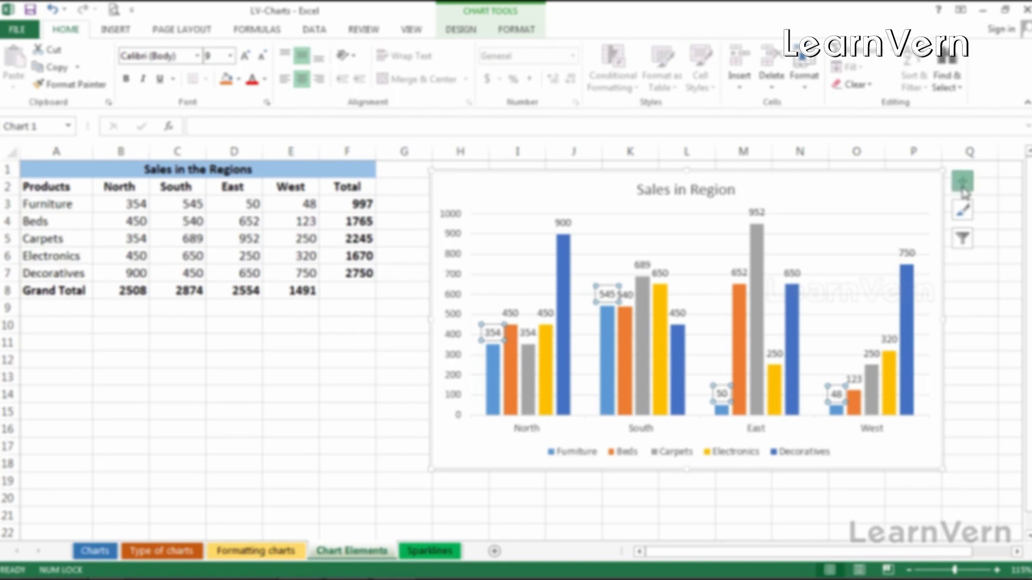
Remove the data labels from the Furniture series and from all remaining series of the chart.
click(962, 183)
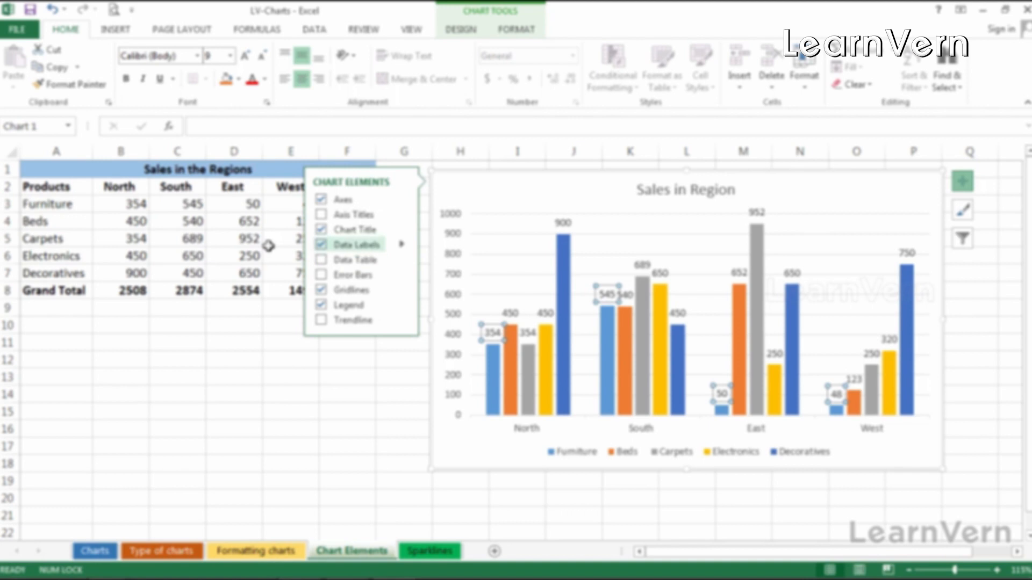
key(Delete)
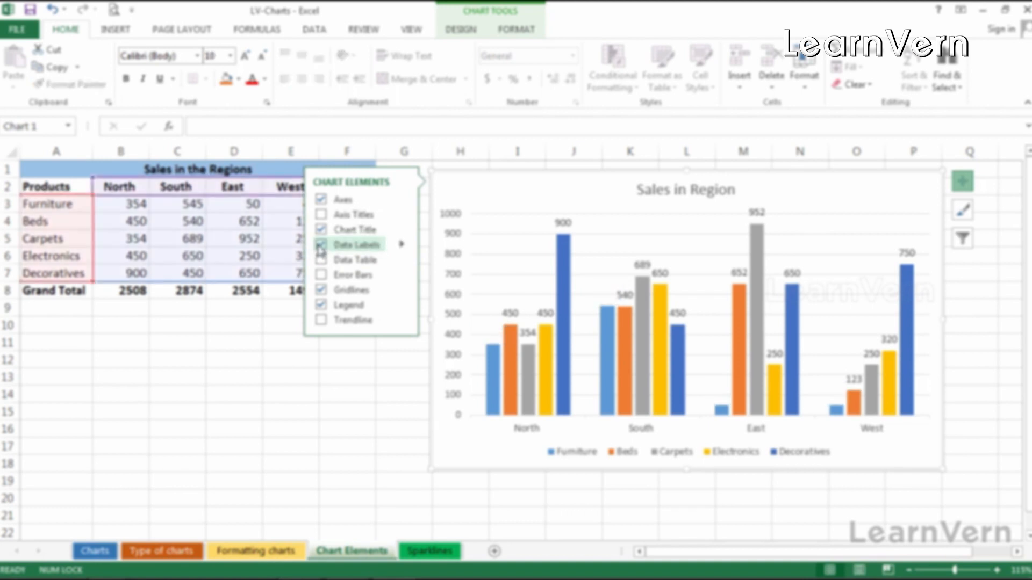
click(324, 247)
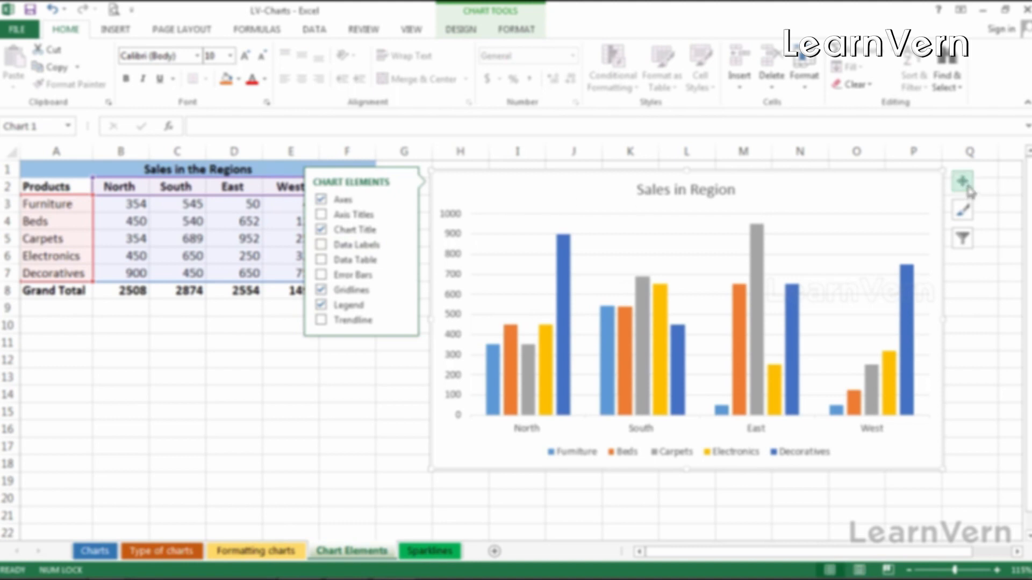
click(962, 182)
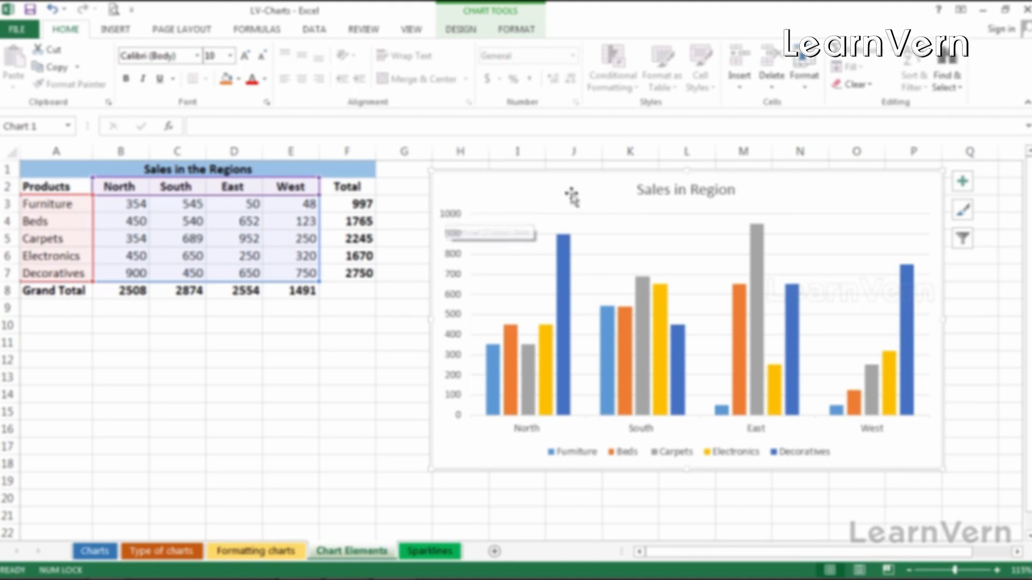
Set the maximum bound of the chart's vertical value axis to 1800.
click(456, 260)
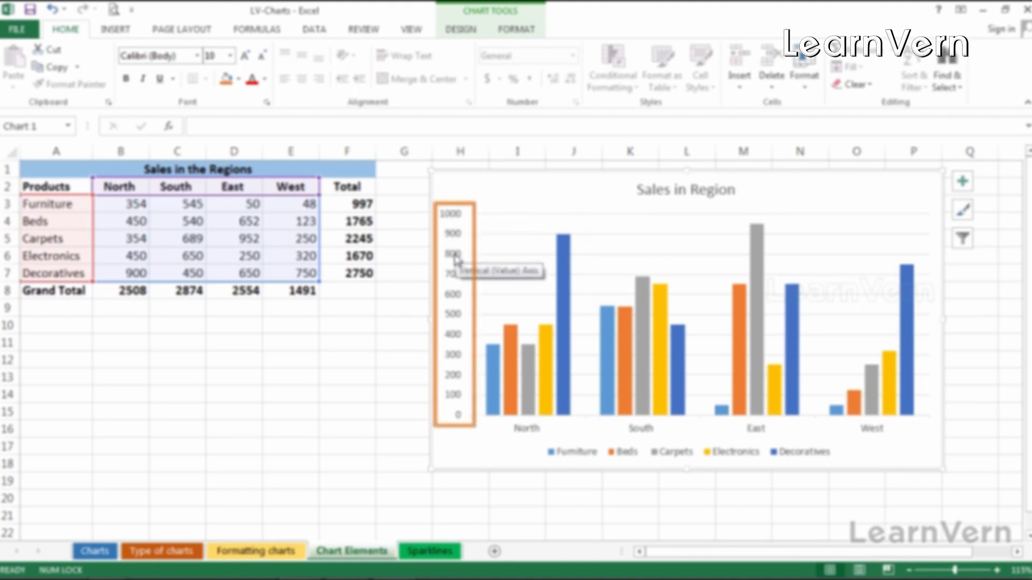
double_click(456, 260)
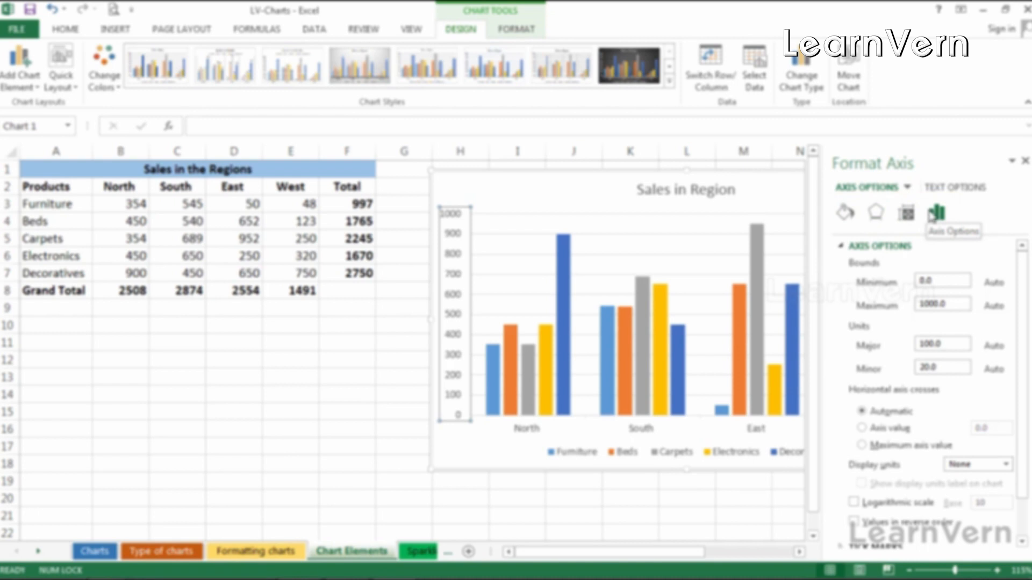
drag(957, 304, 906, 307)
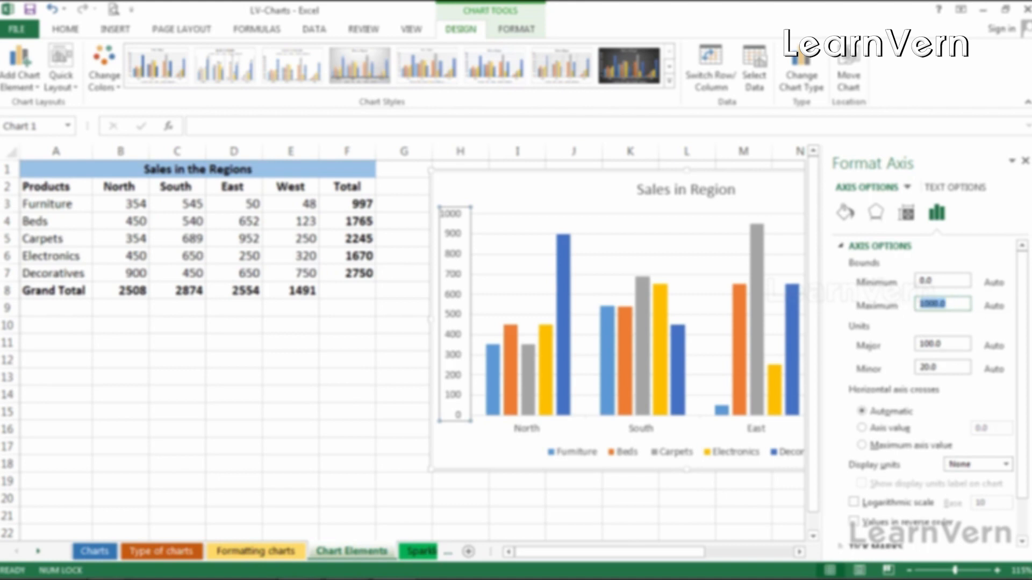
text(8)
key(Return)
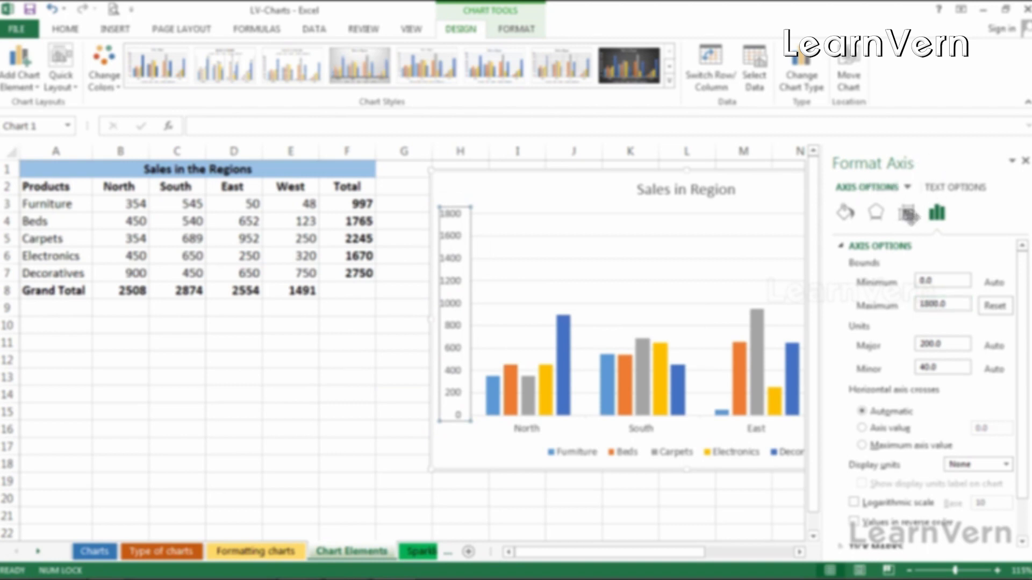
Float the Format Axis pane over the chart, dock it again, and close it with the chart area selected.
click(1011, 160)
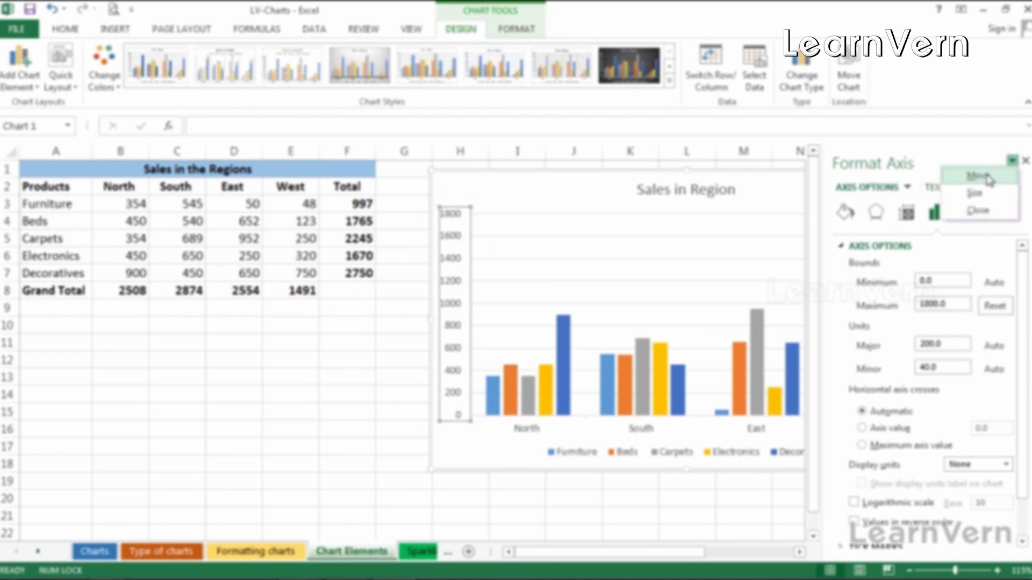
click(989, 179)
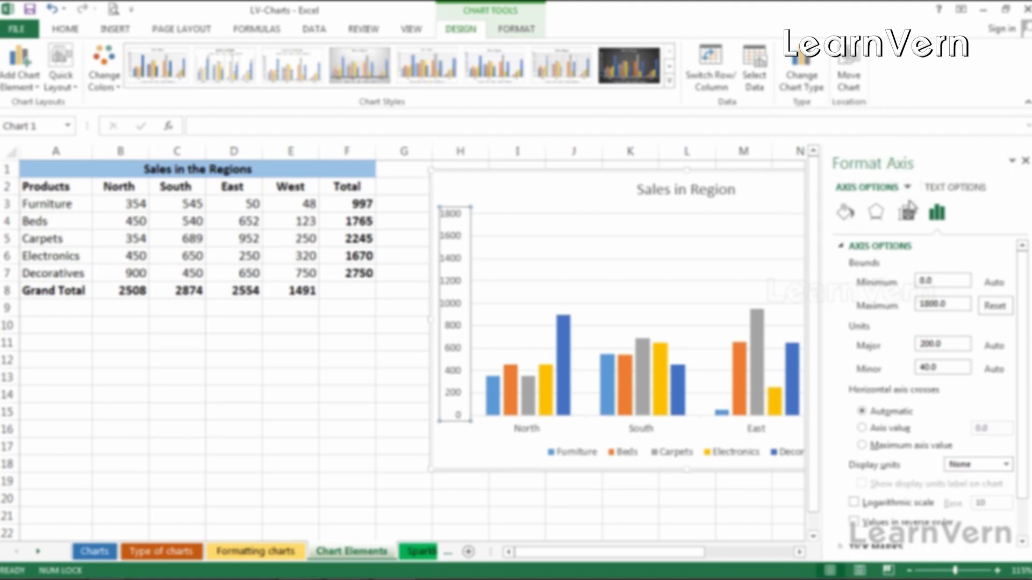
drag(936, 164, 559, 175)
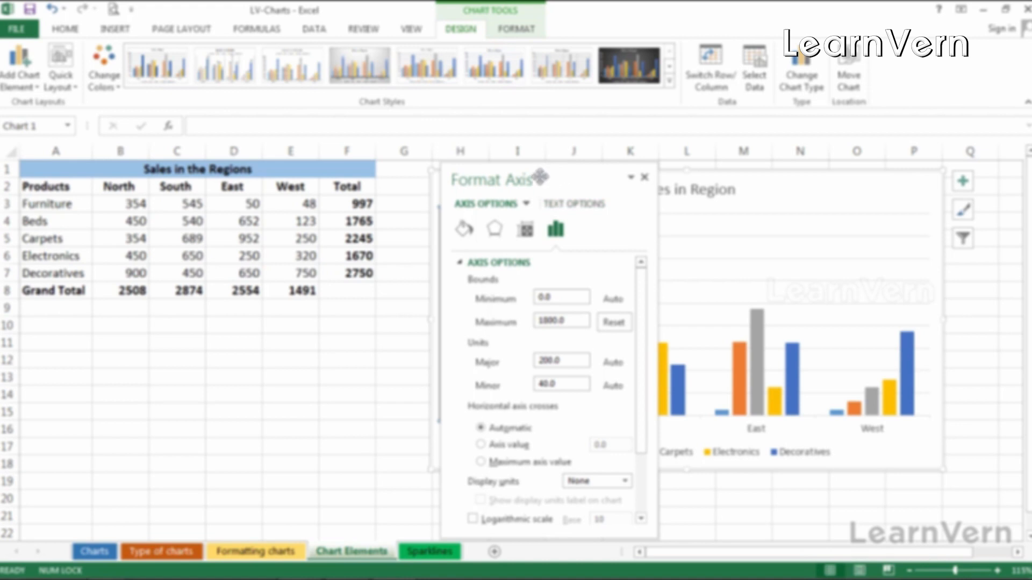
double_click(520, 179)
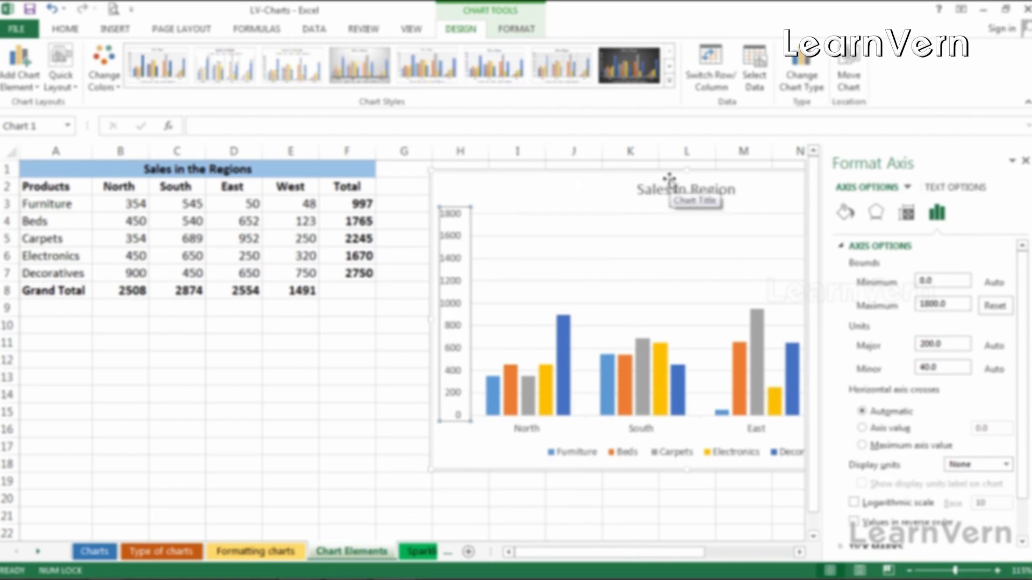
click(594, 184)
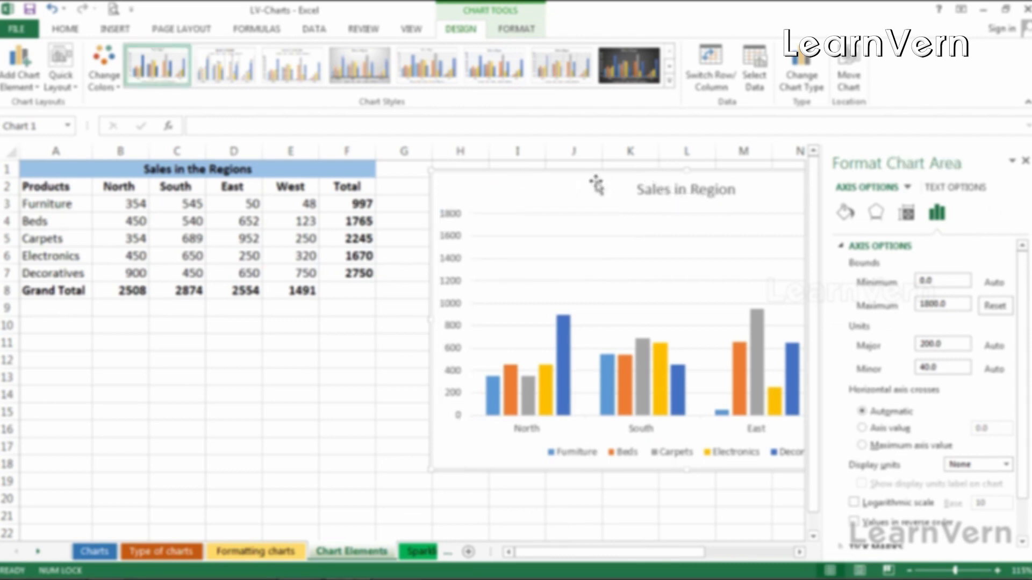
click(1025, 162)
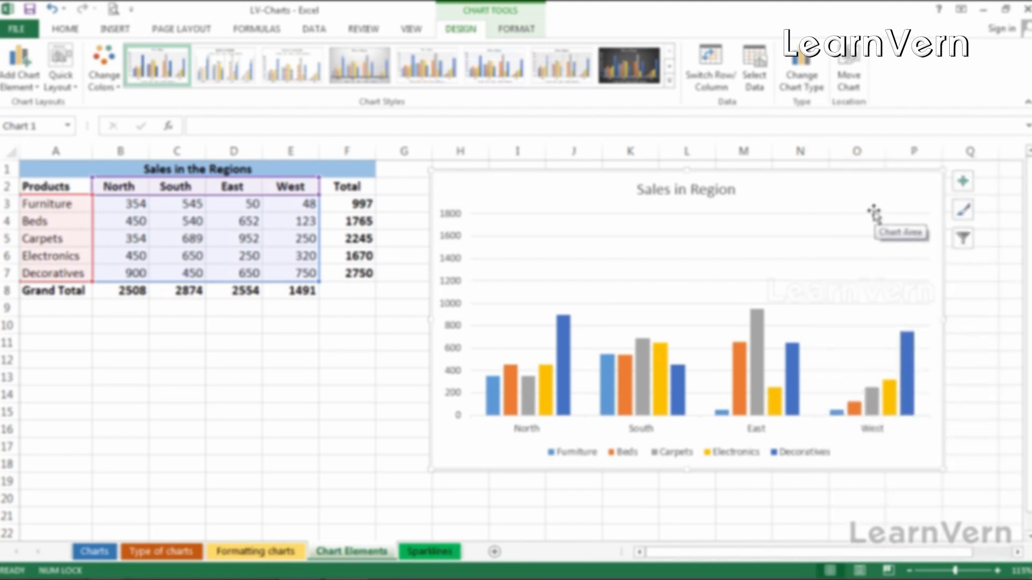
Select and deselect the gridlines directly in the chart, and reselect them by the element name Vertical (Value) Axis Major Gridlines.
click(817, 237)
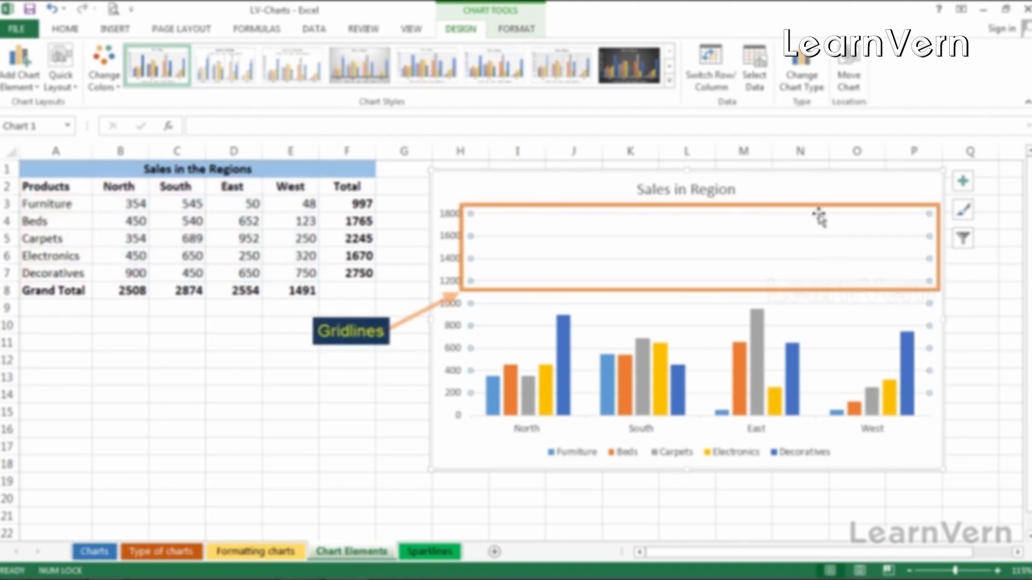
click(819, 200)
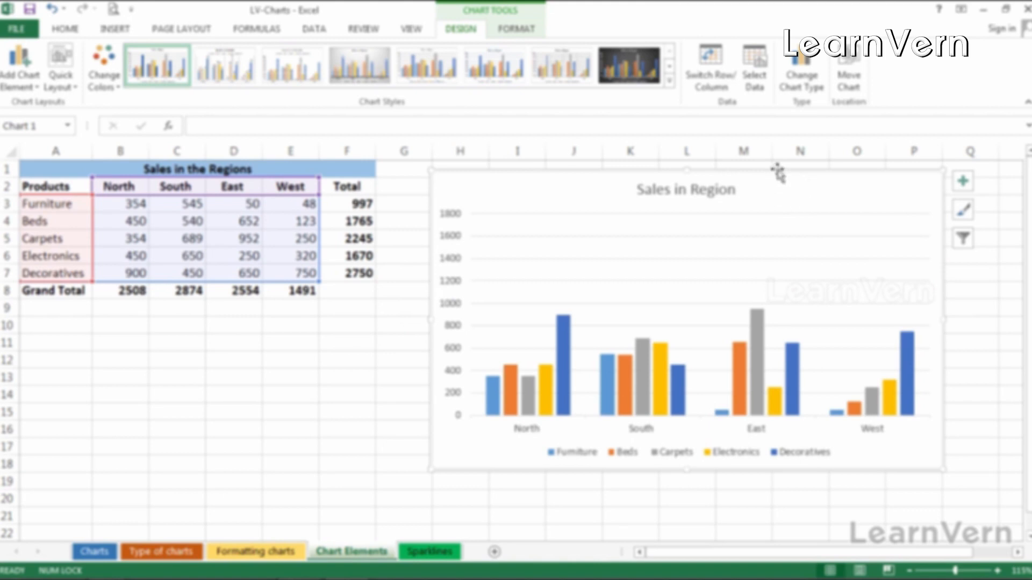
click(517, 28)
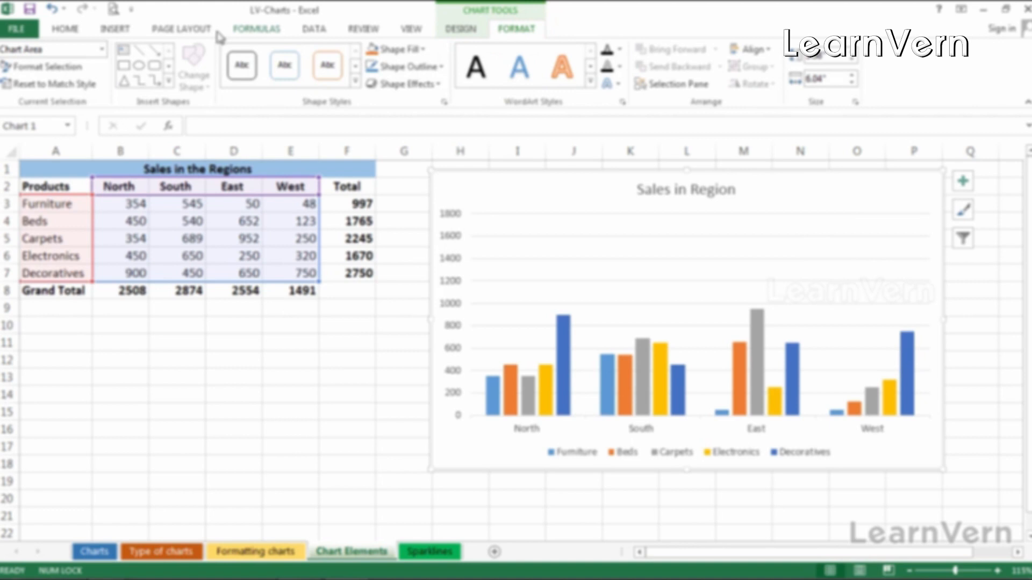
click(102, 50)
click(102, 50)
click(102, 50)
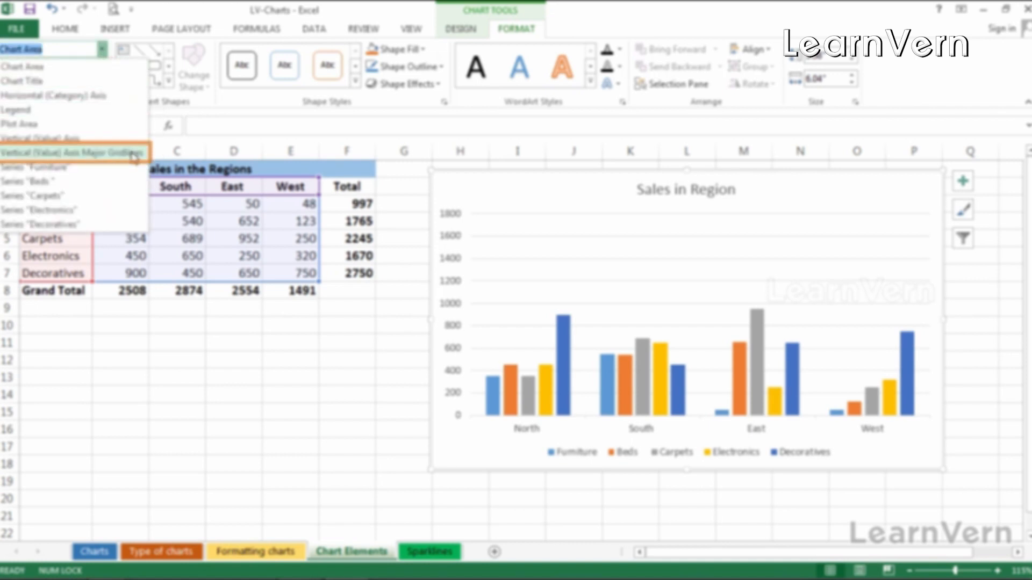
click(134, 154)
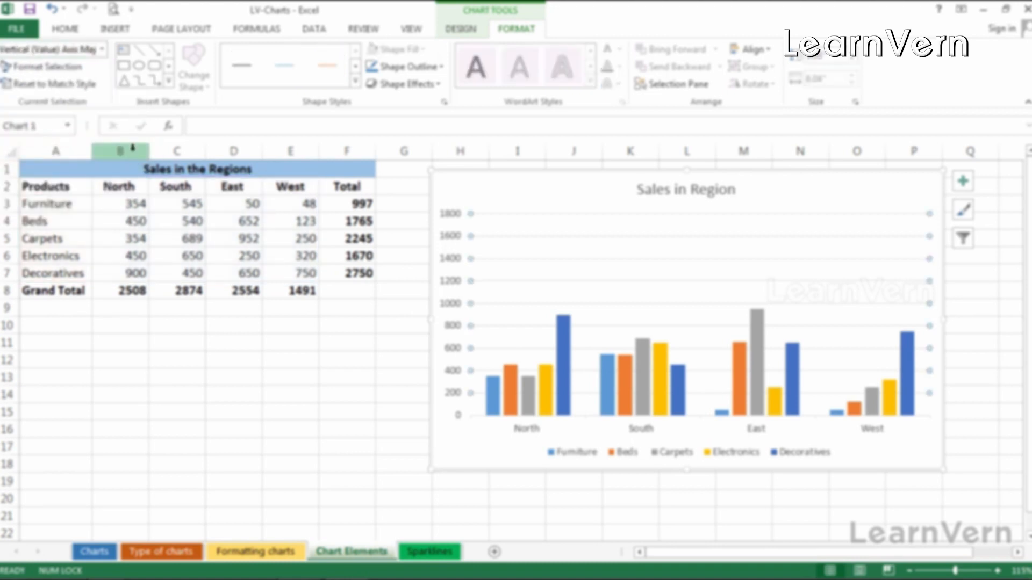